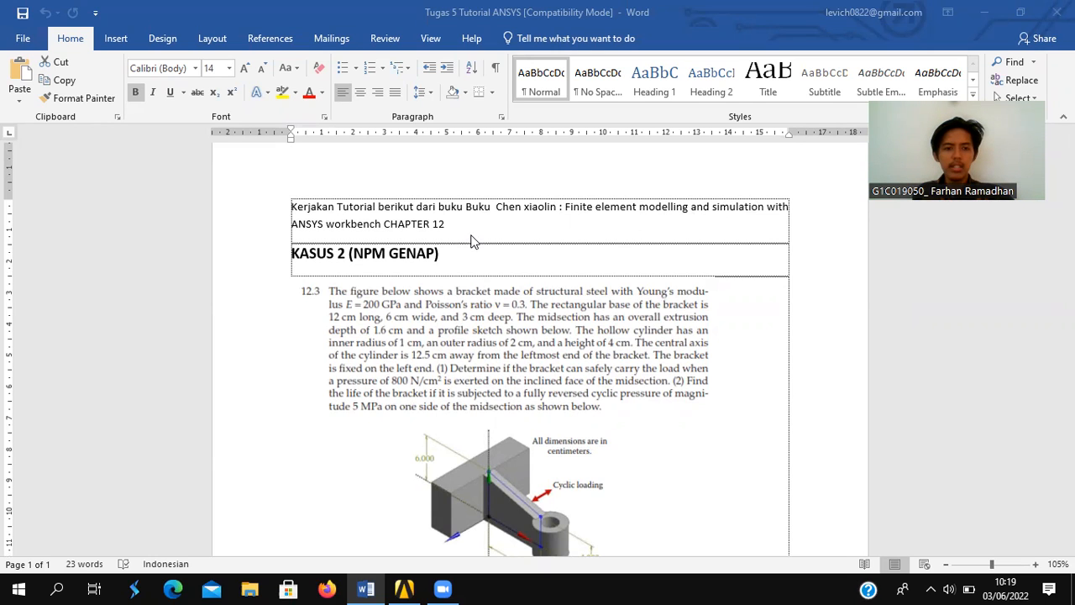
Read the bracket problem in Word, switch to ANSYS Workbench and add a Static Structural analysis system to the project.
{"action": "scroll", "coordinate": [471, 241], "scroll_direction": "down", "scroll_amount": 3}
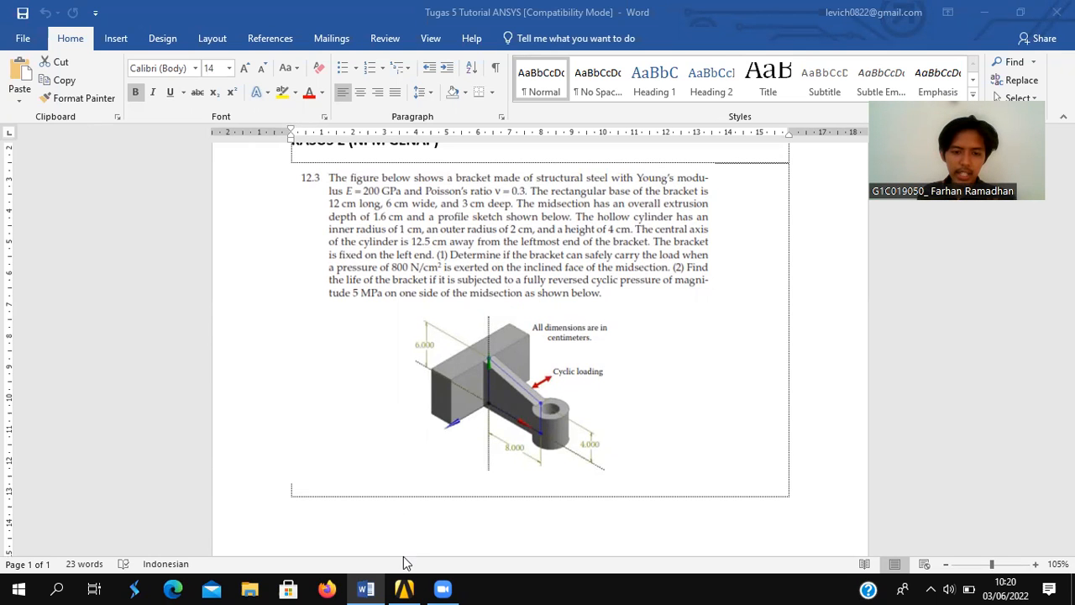
{"action": "left_click", "coordinate": [403, 588]}
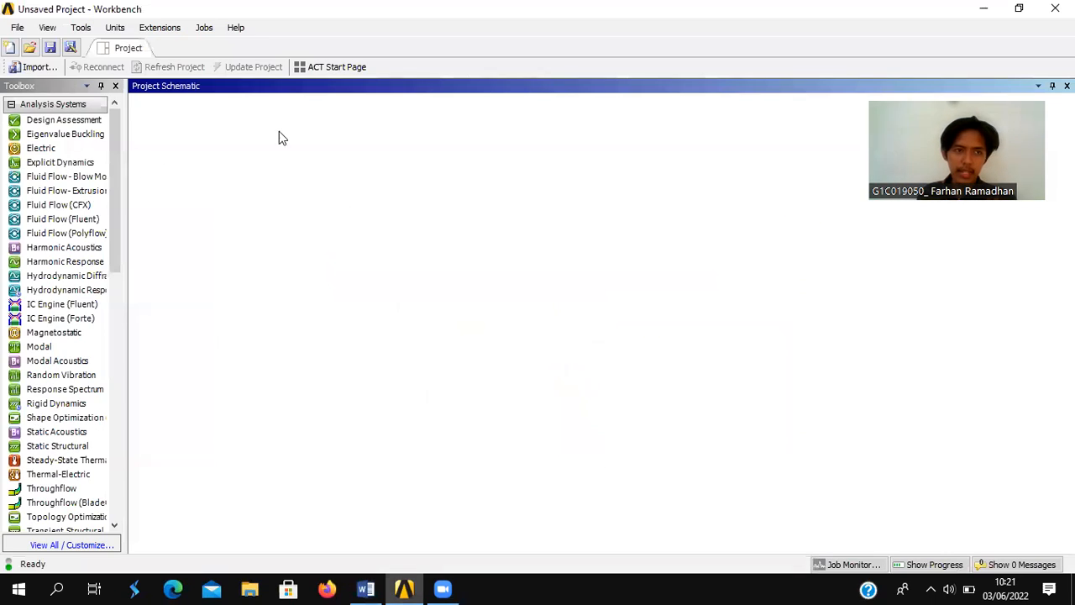
{"action": "double_click", "coordinate": [62, 447]}
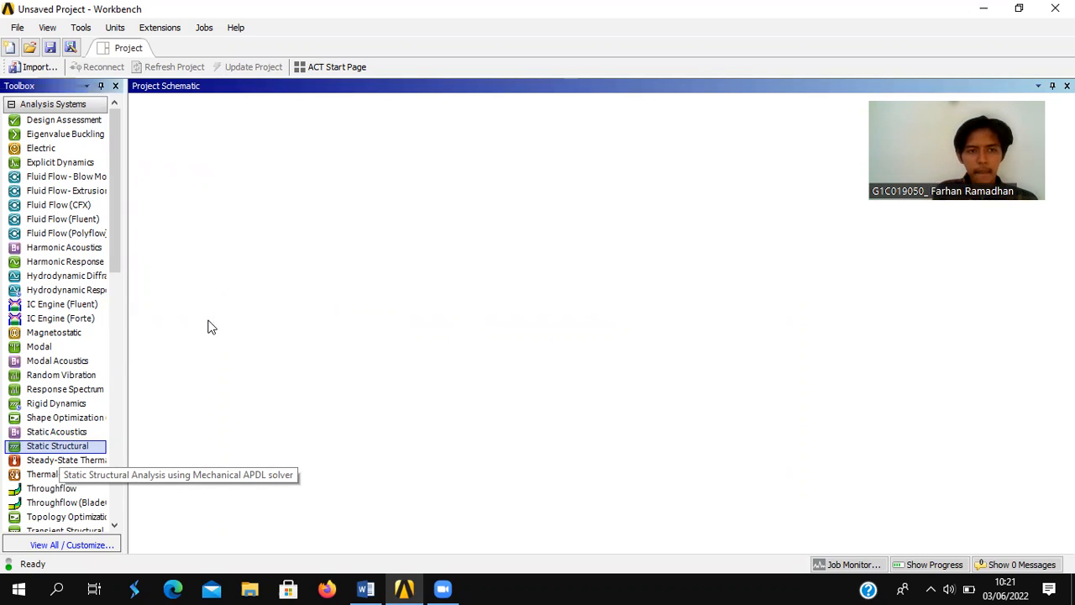
{"action": "double_click", "coordinate": [77, 446]}
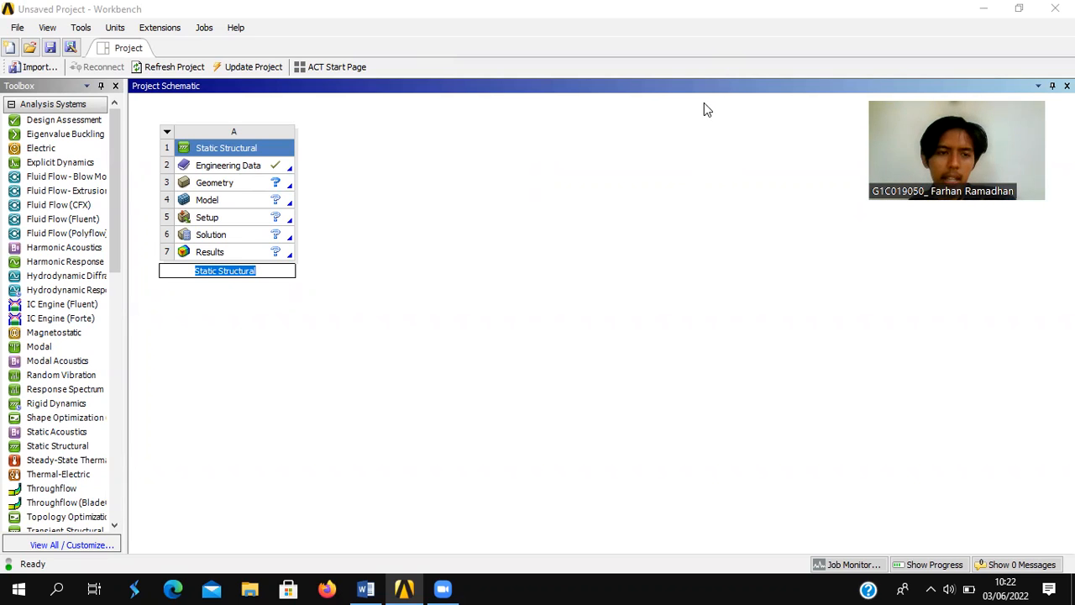
Check the Young's modulus and Poisson's ratio of Structural Steel in the Engineering Data, and close it.
{"action": "double_click", "coordinate": [236, 168]}
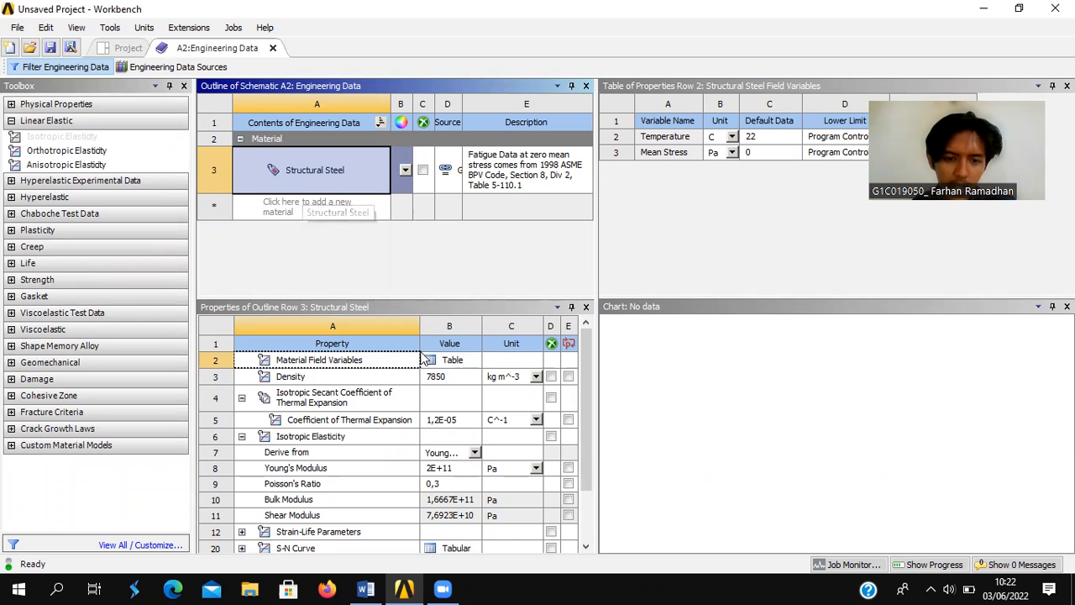
{"action": "scroll", "coordinate": [334, 430], "scroll_direction": "down", "scroll_amount": 1}
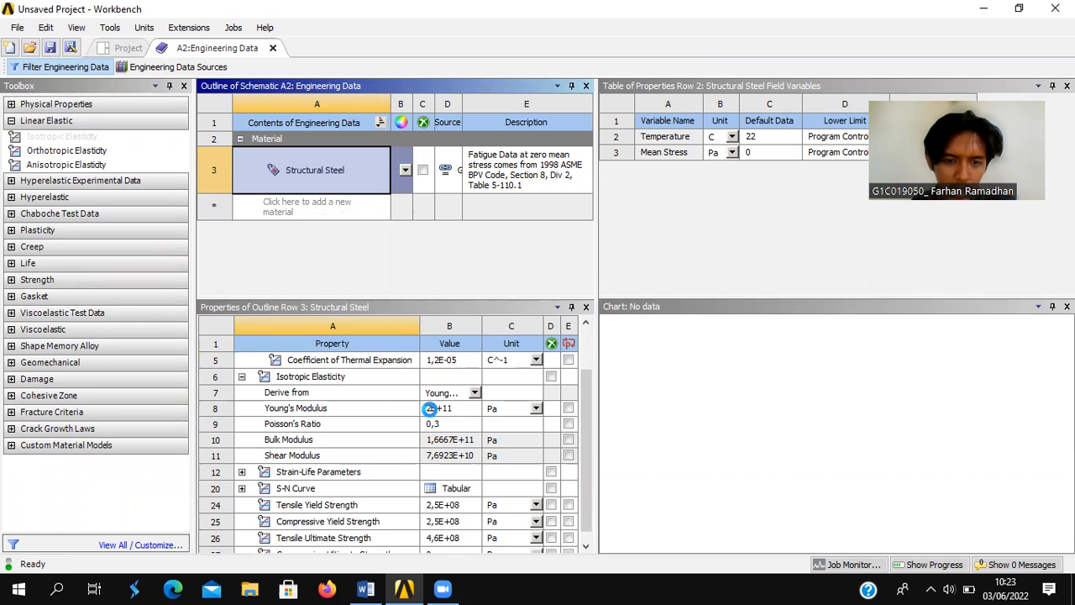
{"action": "left_click", "coordinate": [431, 410]}
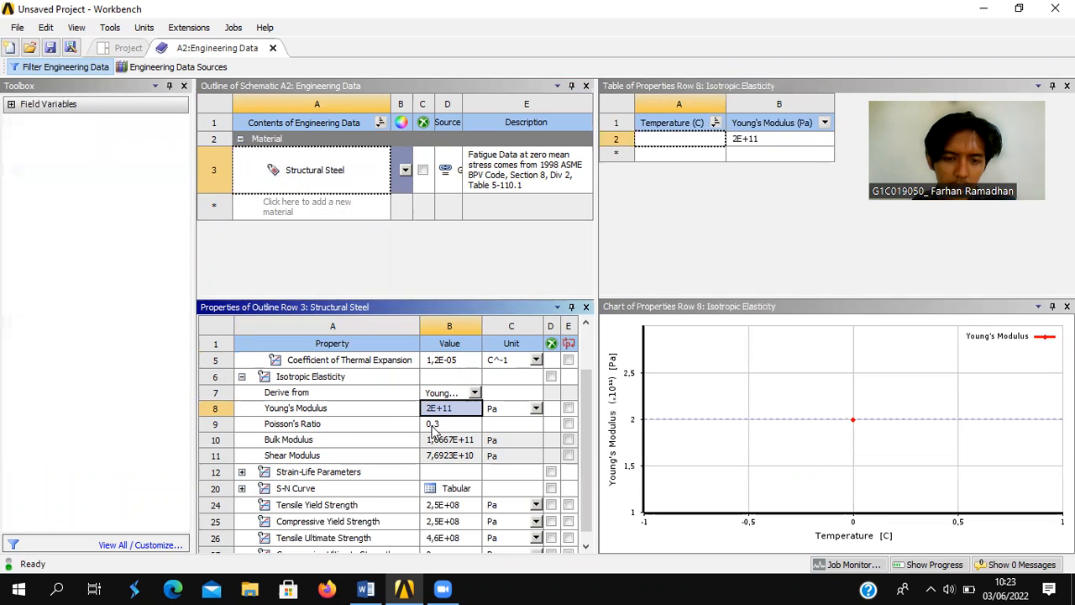
{"action": "left_click", "coordinate": [273, 48]}
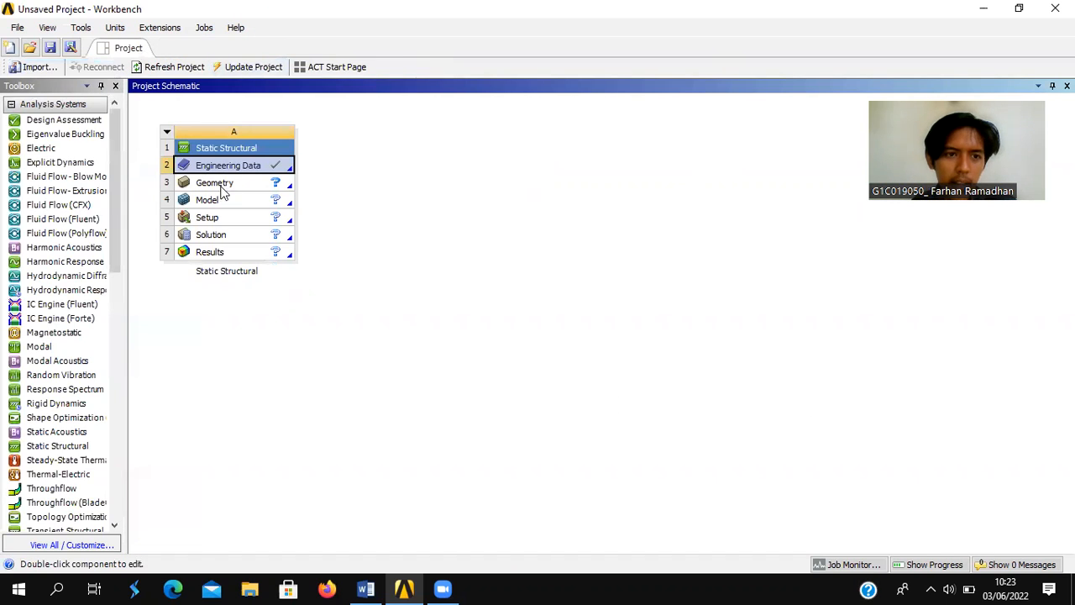
Create a new DesignModeler geometry for the Static Structural system and set its length unit to centimeters.
{"action": "left_click", "coordinate": [222, 188]}
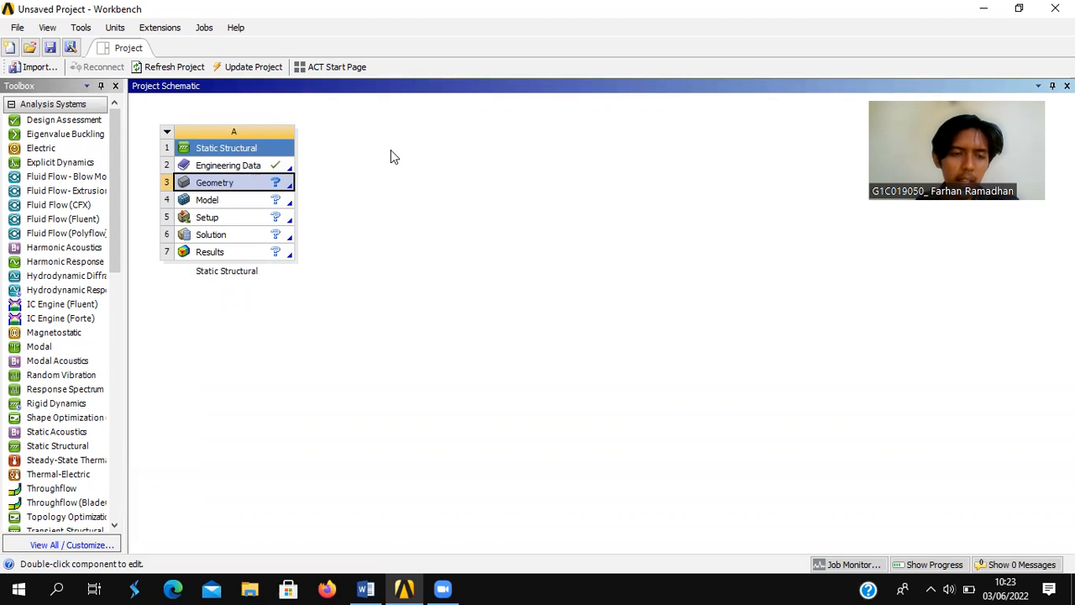
{"action": "right_click", "coordinate": [252, 187]}
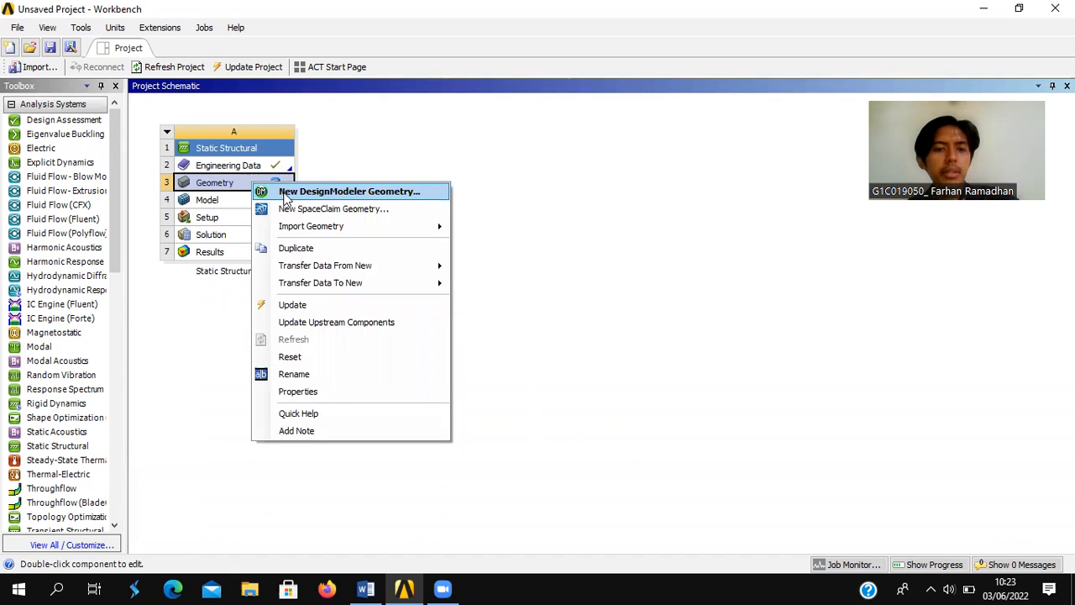
{"action": "left_click", "coordinate": [286, 191]}
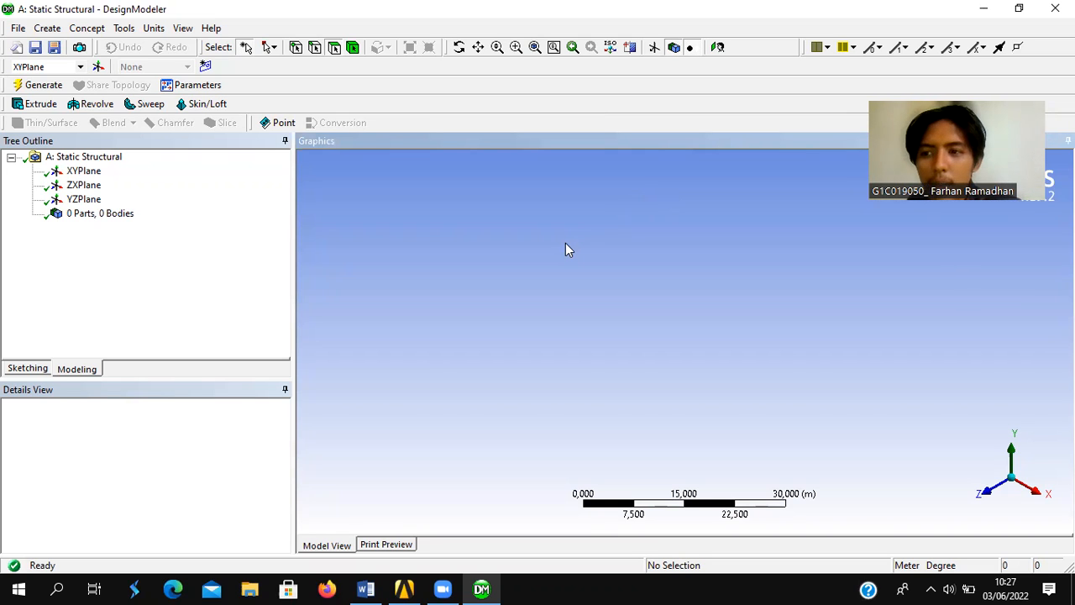
{"action": "left_click", "coordinate": [158, 29]}
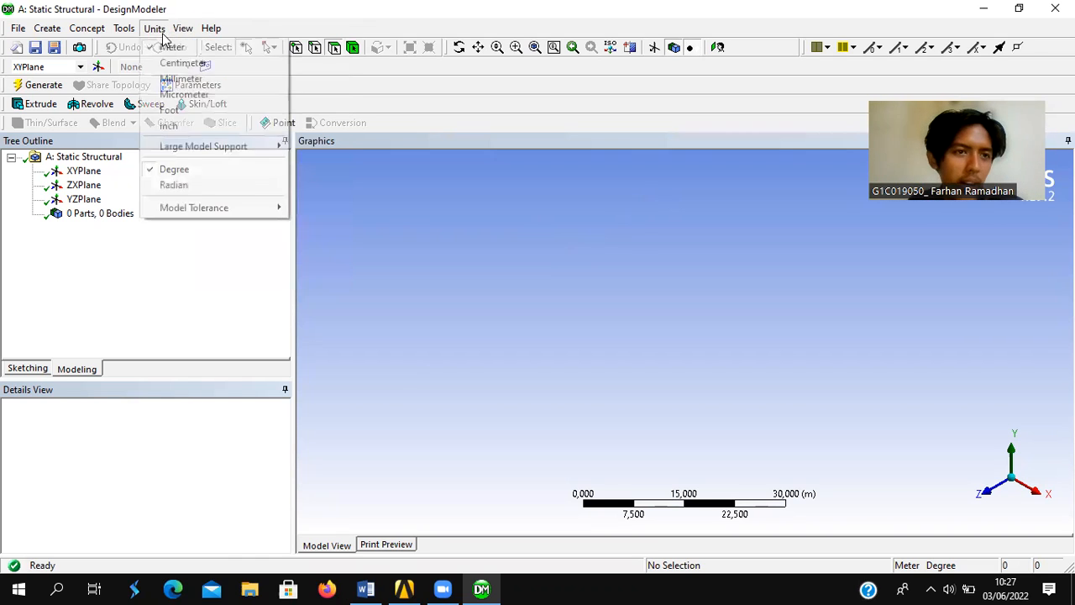
{"action": "left_click", "coordinate": [180, 63]}
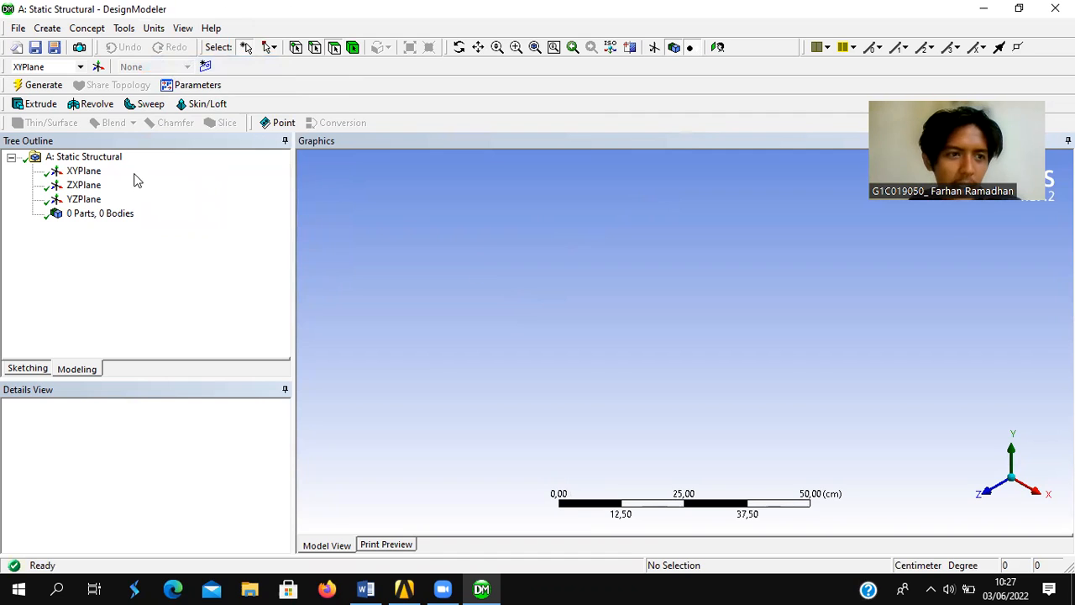
Create a new sketch on the XYPlane and view it face-on.
{"action": "left_click", "coordinate": [82, 170]}
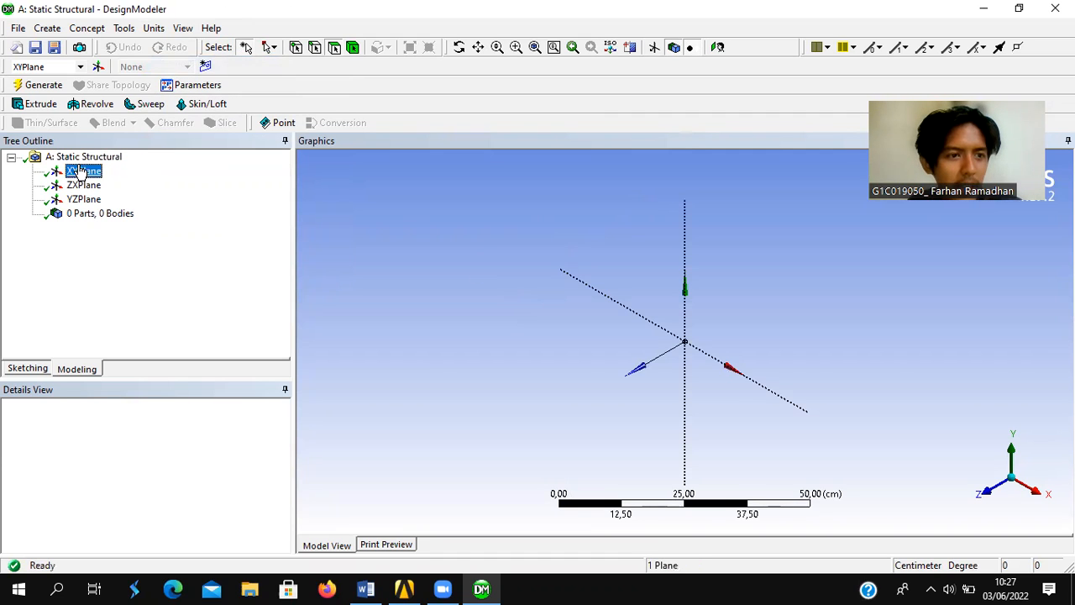
{"action": "left_click", "coordinate": [205, 67]}
{"action": "left_click", "coordinate": [90, 185]}
{"action": "right_click", "coordinate": [90, 185]}
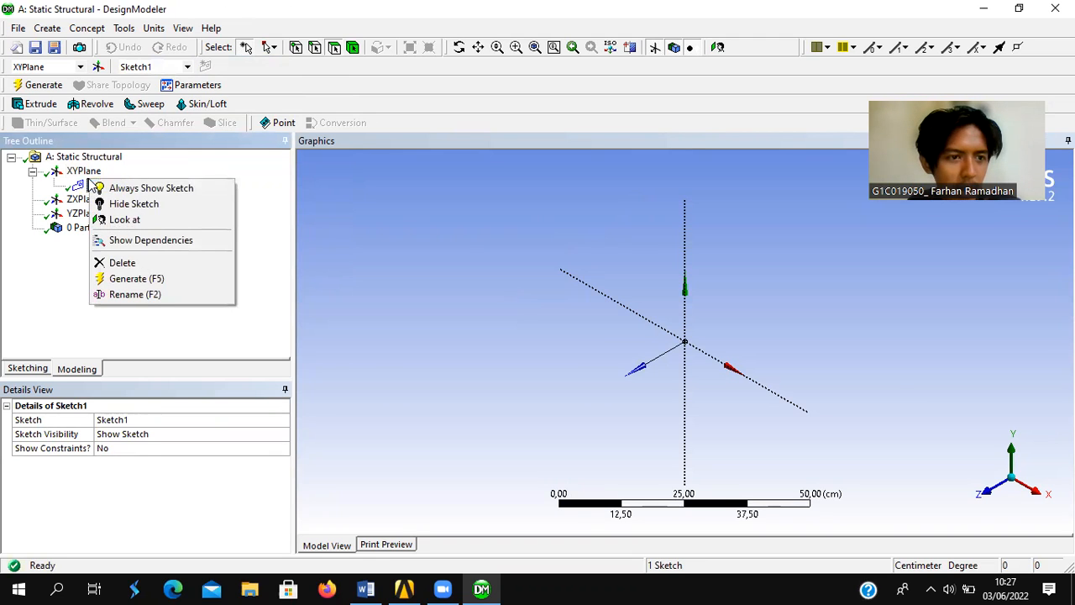
{"action": "left_click", "coordinate": [118, 219]}
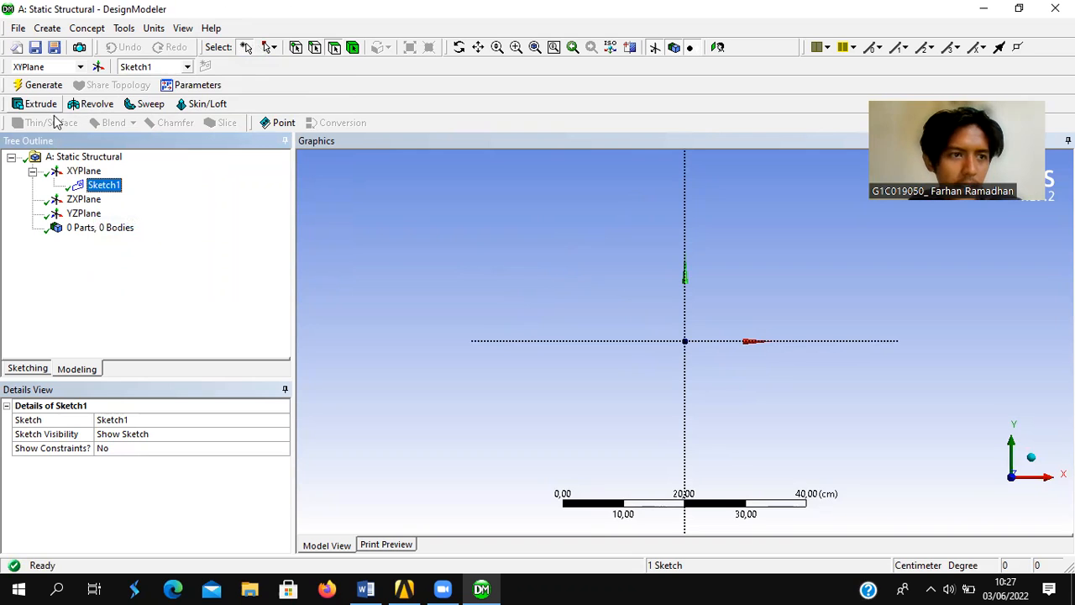
Sketch a vertical line about 21.2 cm long and a horizontal line about 17 cm long, both starting at the origin.
{"action": "left_click", "coordinate": [44, 369]}
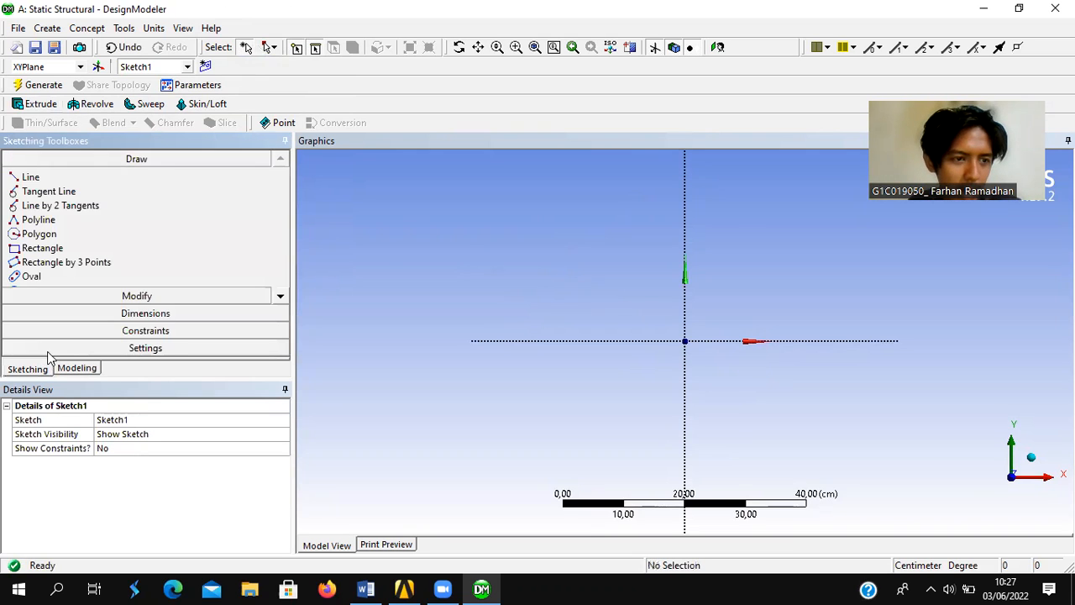
{"action": "left_click", "coordinate": [40, 181]}
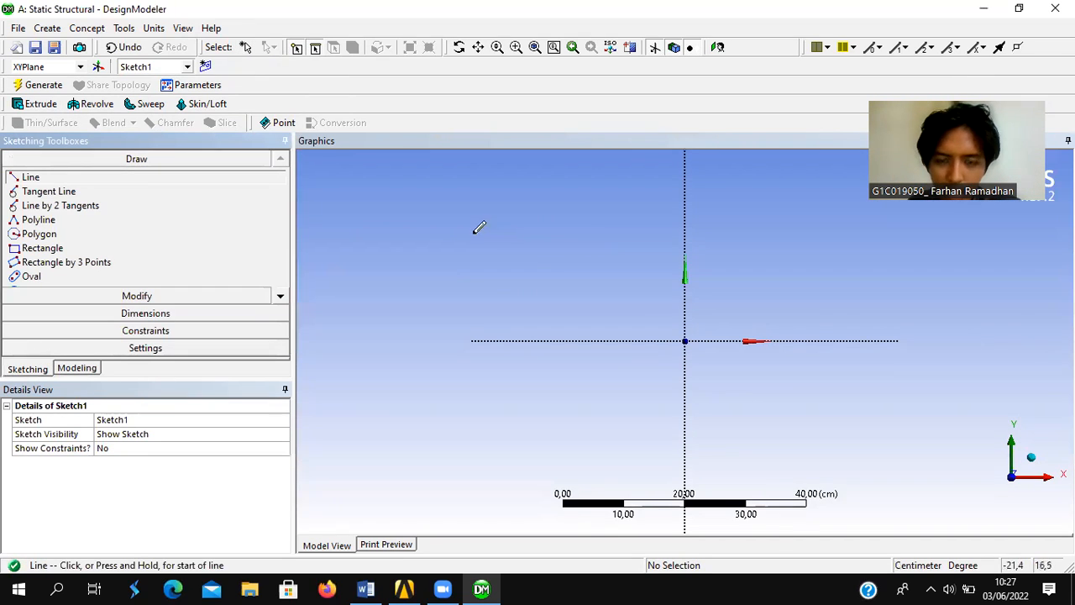
{"action": "left_click", "coordinate": [684, 339]}
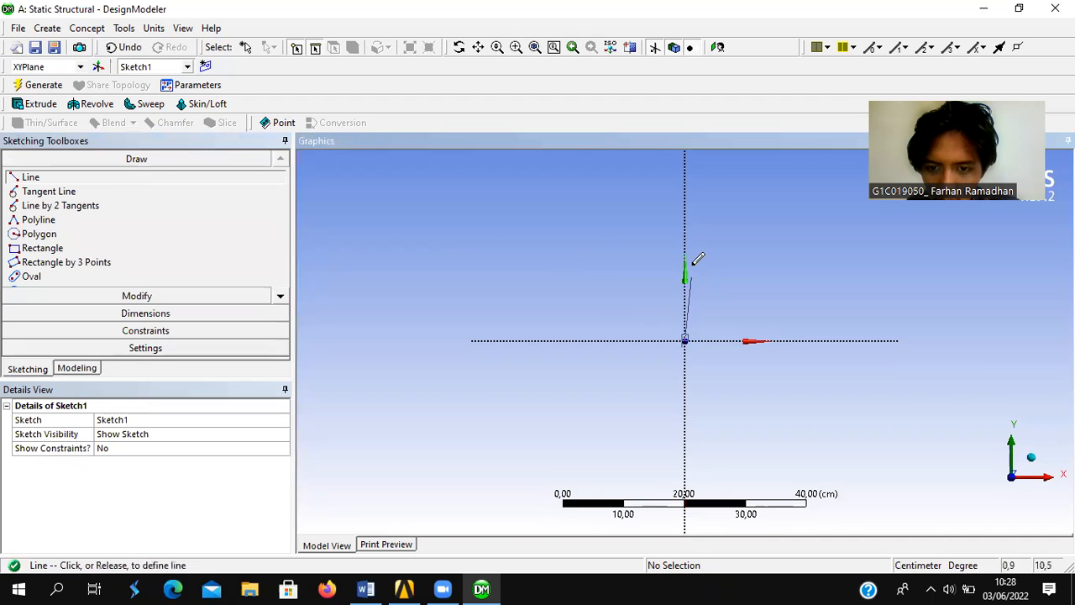
{"action": "left_click", "coordinate": [685, 210]}
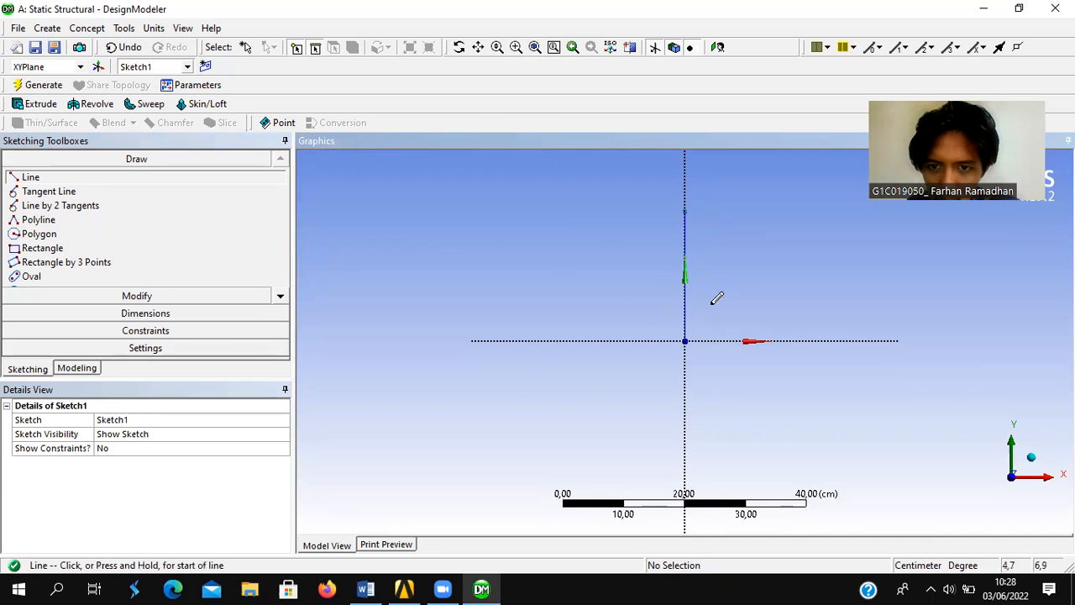
{"action": "left_click", "coordinate": [685, 340]}
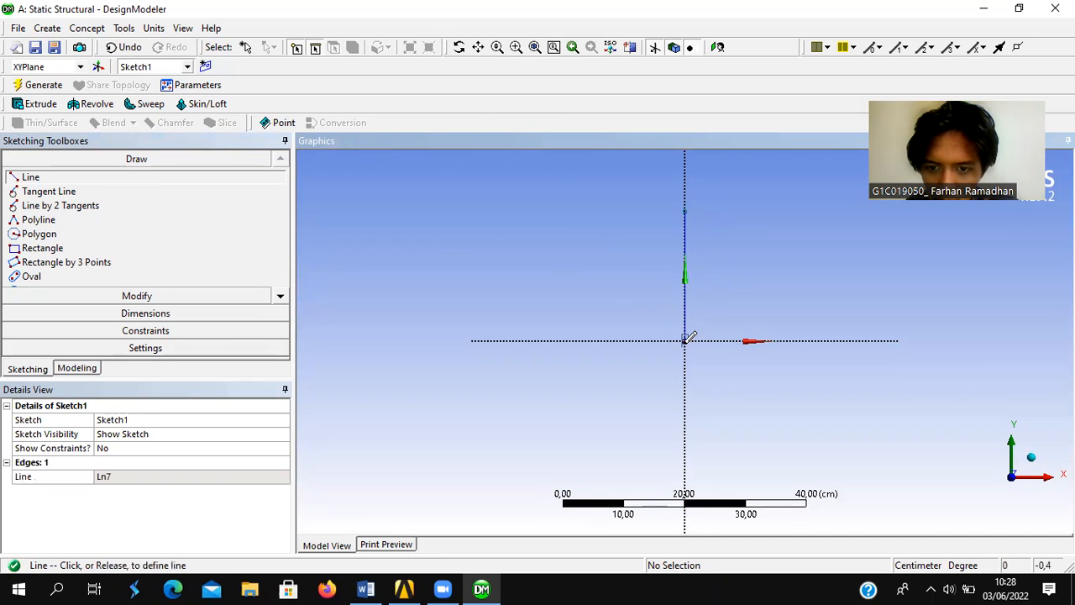
{"action": "left_click", "coordinate": [789, 339]}
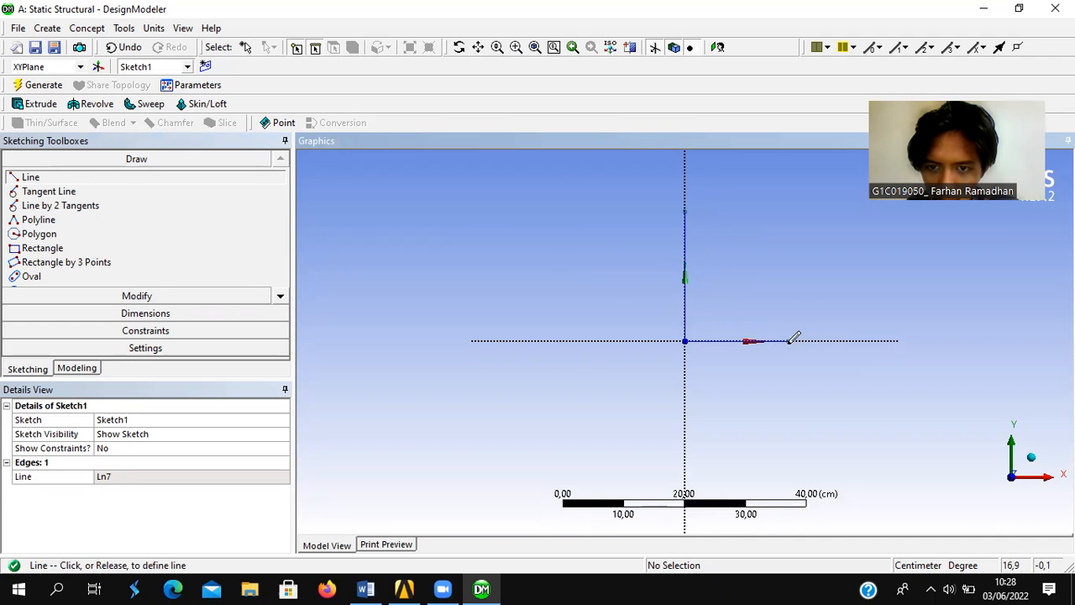
Add general dimensions to the lengths of the vertical line and the horizontal line.
{"action": "left_click", "coordinate": [222, 313]}
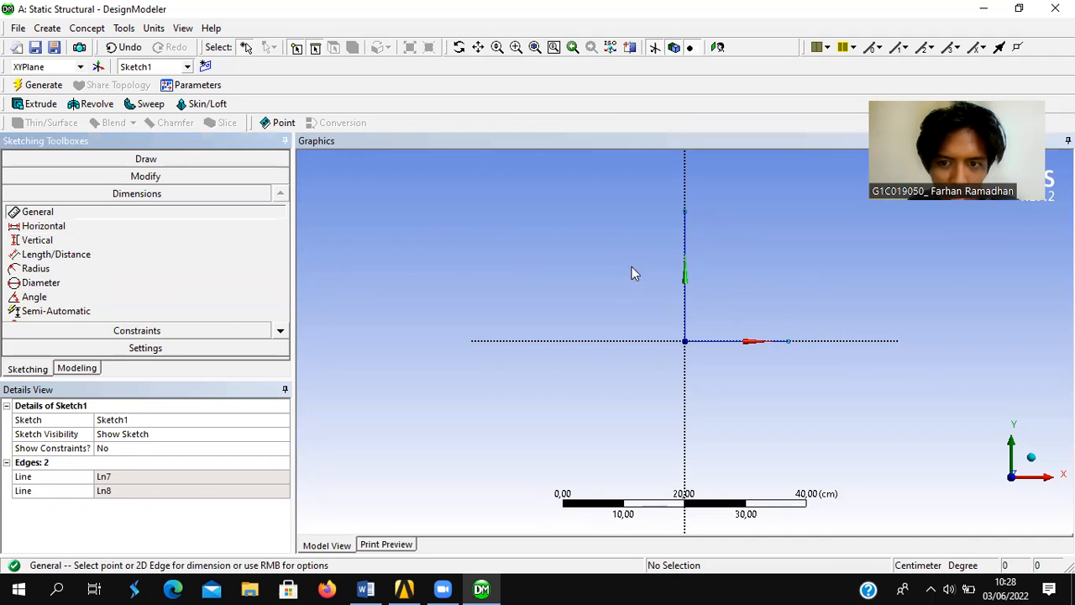
{"action": "left_click", "coordinate": [682, 269]}
{"action": "left_click", "coordinate": [676, 256]}
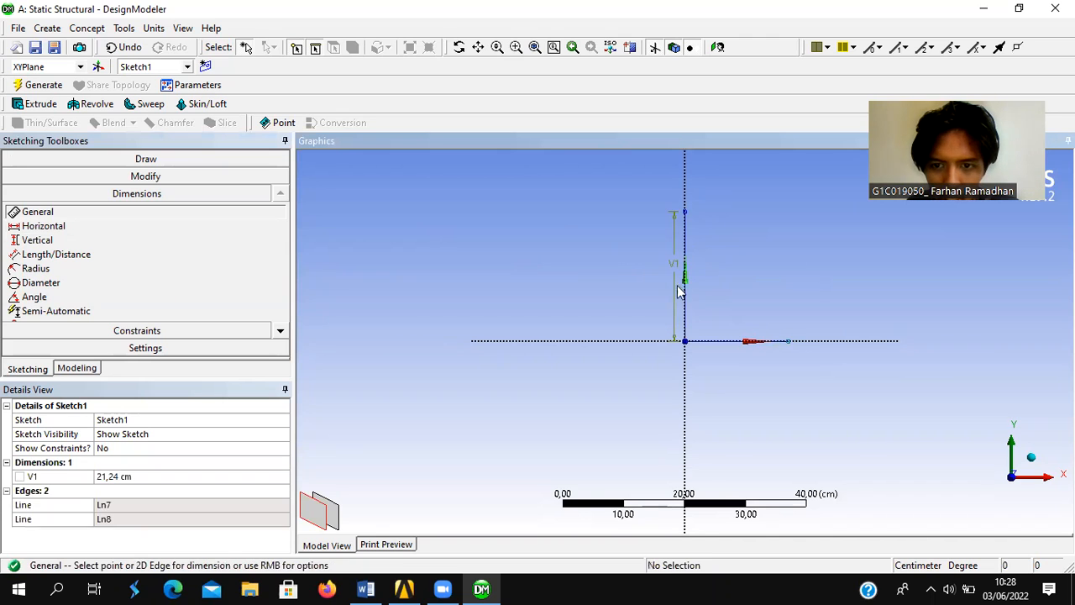
{"action": "left_click", "coordinate": [719, 343]}
{"action": "left_click", "coordinate": [720, 356]}
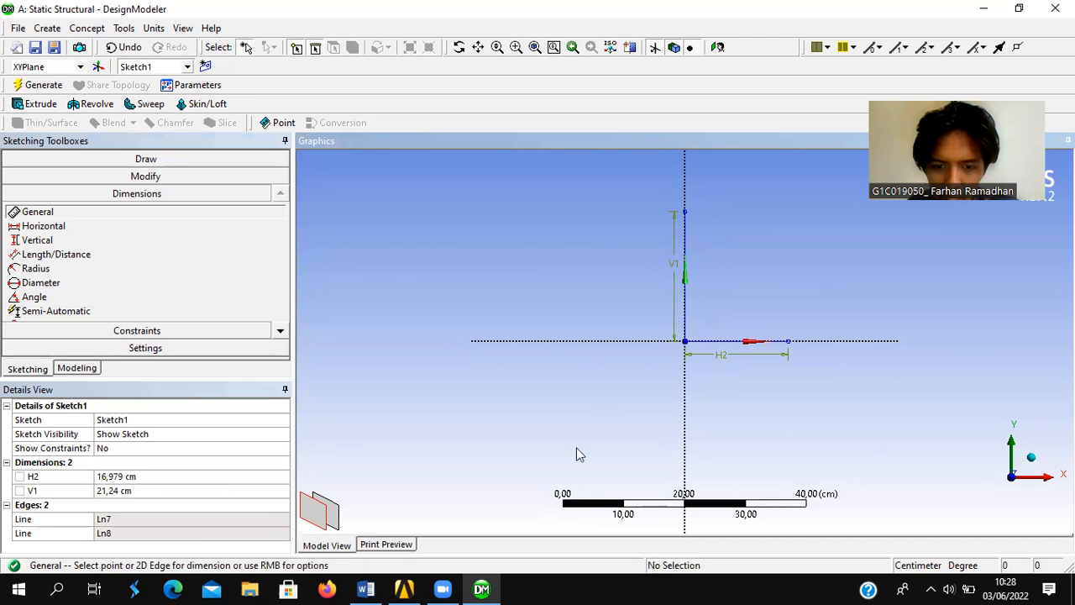
Check the base dimensions in the Word assignment and set the horizontal line's length to 3 cm in DesignModeler.
{"action": "left_click", "coordinate": [367, 589]}
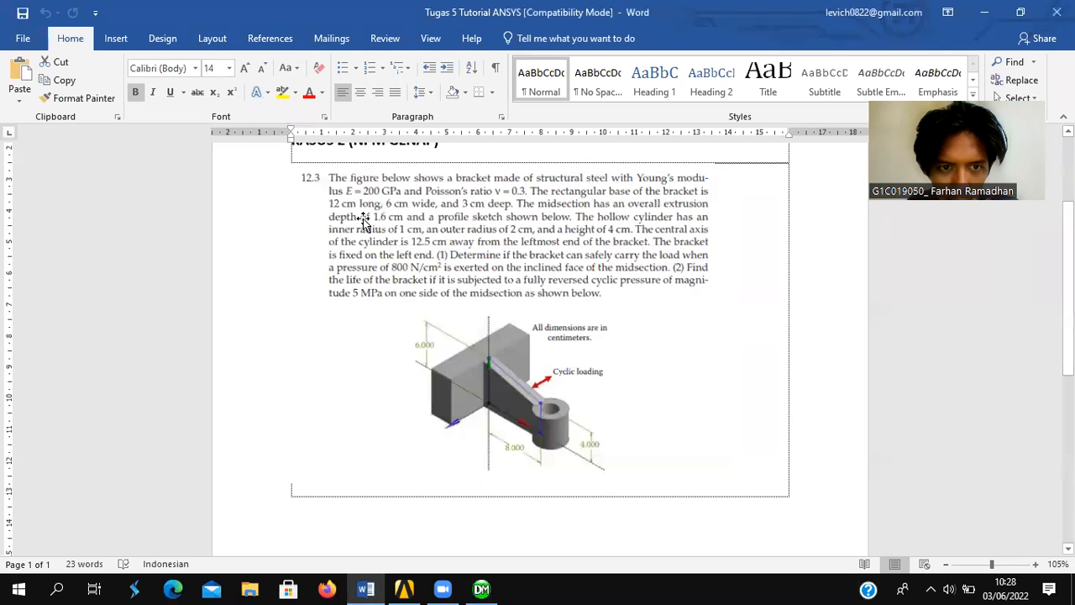
{"action": "left_click", "coordinate": [499, 210]}
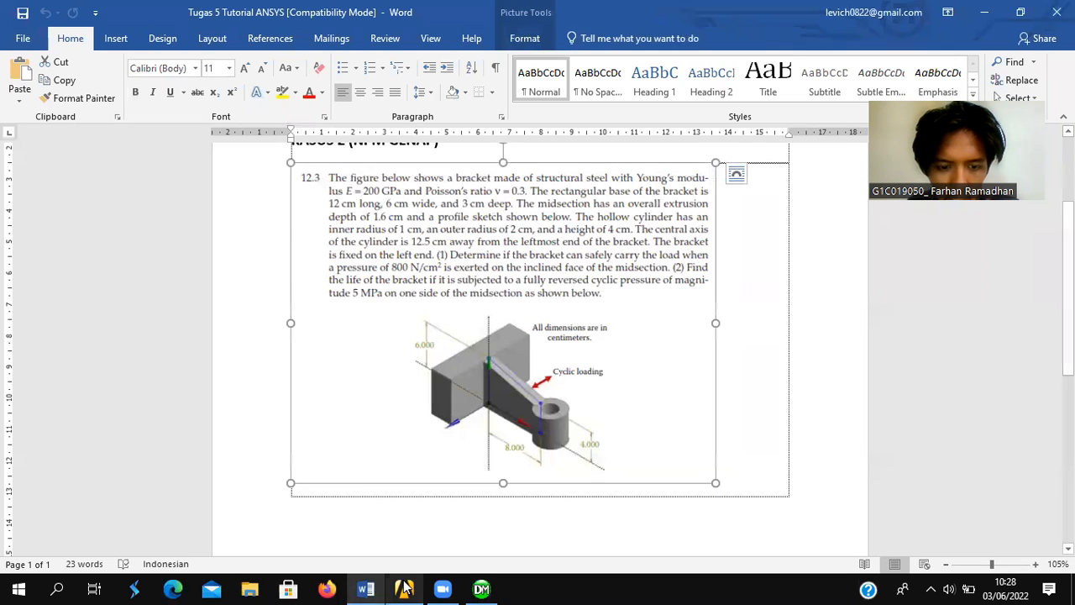
{"action": "left_click", "coordinate": [472, 586]}
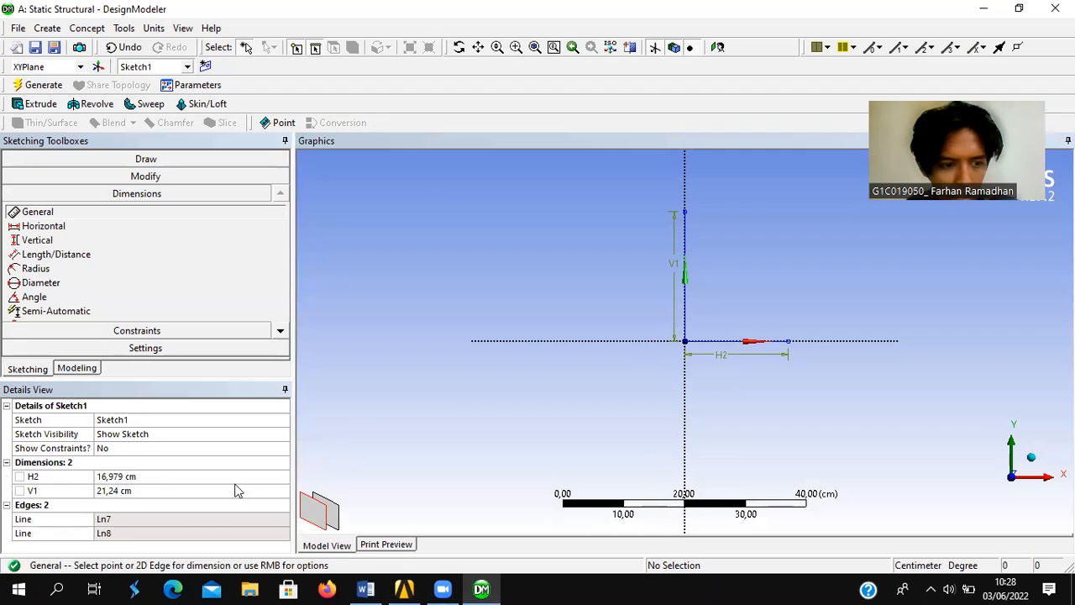
{"action": "left_click", "coordinate": [162, 493]}
{"action": "left_click", "coordinate": [164, 476]}
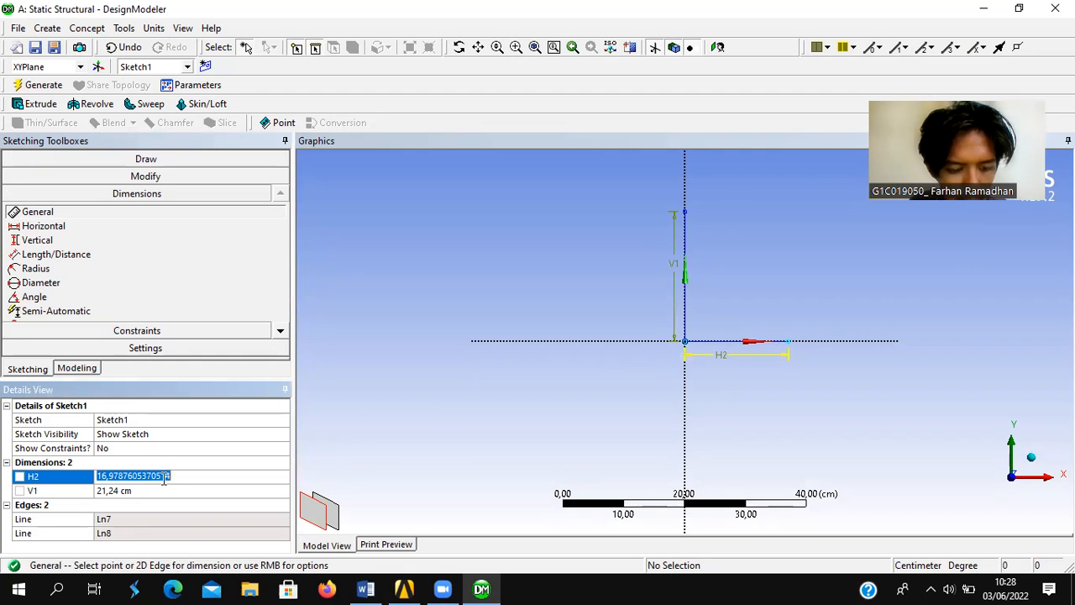
{"action": "type", "text": "3"}
{"action": "key", "text": "Return"}
Recheck the base dimensions in the Word assignment and set the vertical line's length to 6 cm in DesignModeler.
{"action": "left_click", "coordinate": [483, 588]}
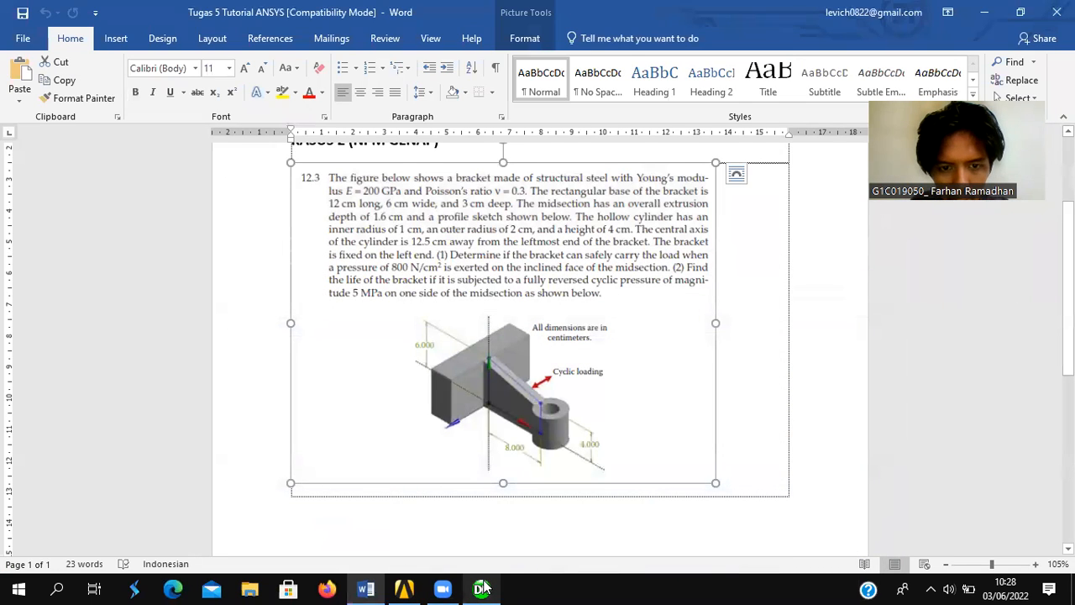
{"action": "left_click", "coordinate": [483, 588]}
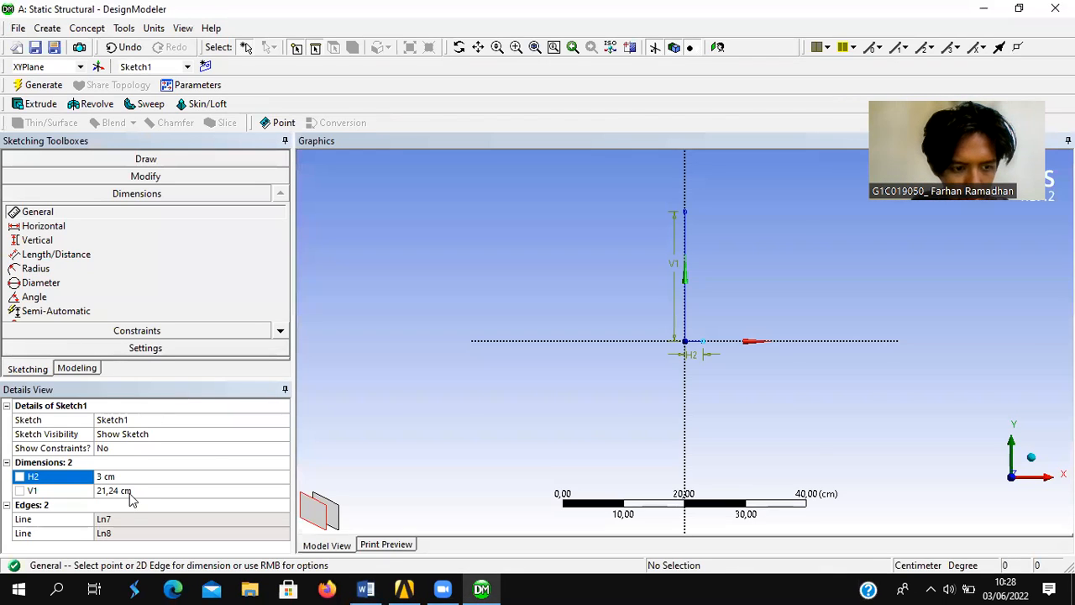
{"action": "left_click", "coordinate": [130, 493]}
{"action": "type", "text": "6"}
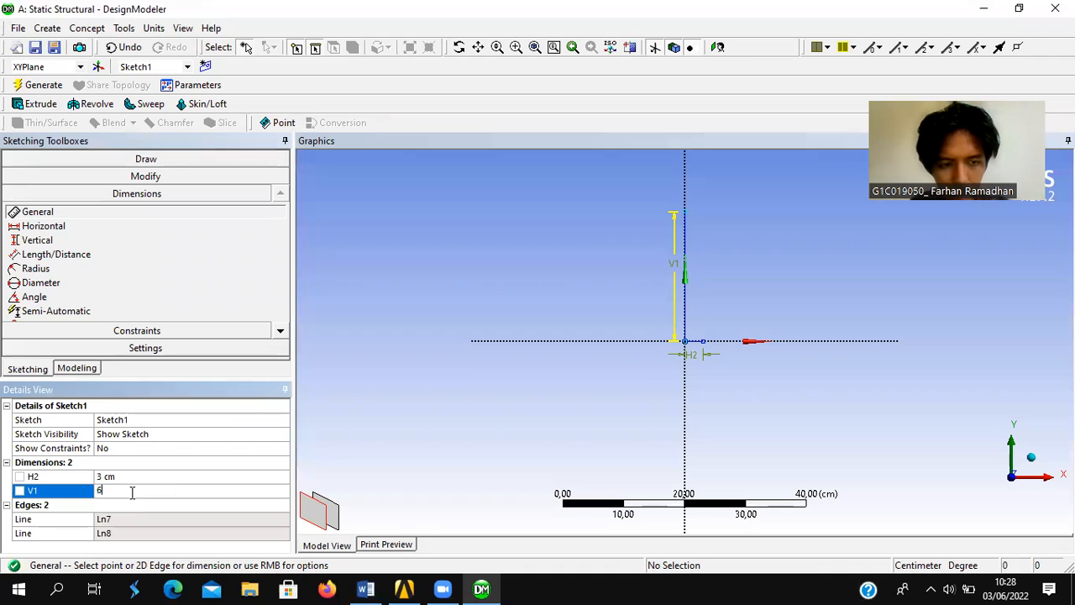
{"action": "key", "text": "Return"}
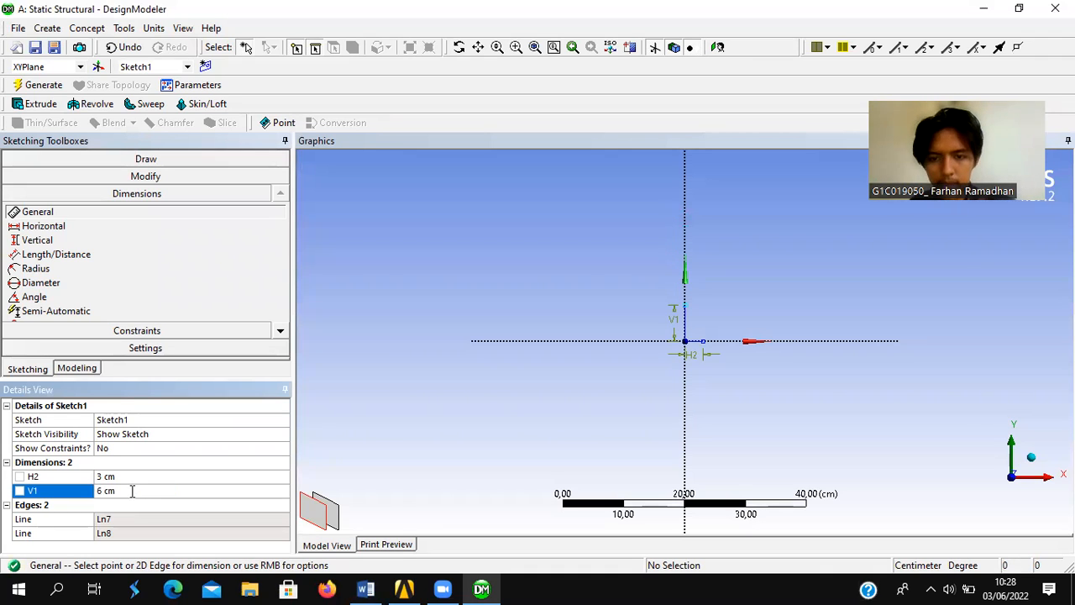
Sketch a horizontal line about 2.6 cm long from the upper end of the vertical line, in the positive X direction.
{"action": "left_click", "coordinate": [718, 48]}
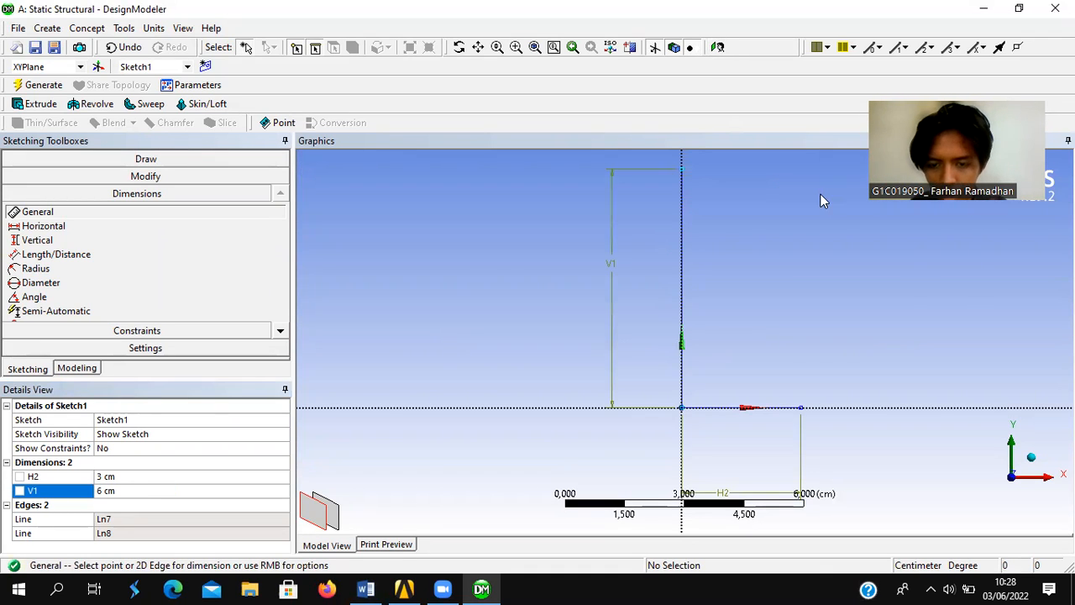
{"action": "left_click", "coordinate": [101, 160]}
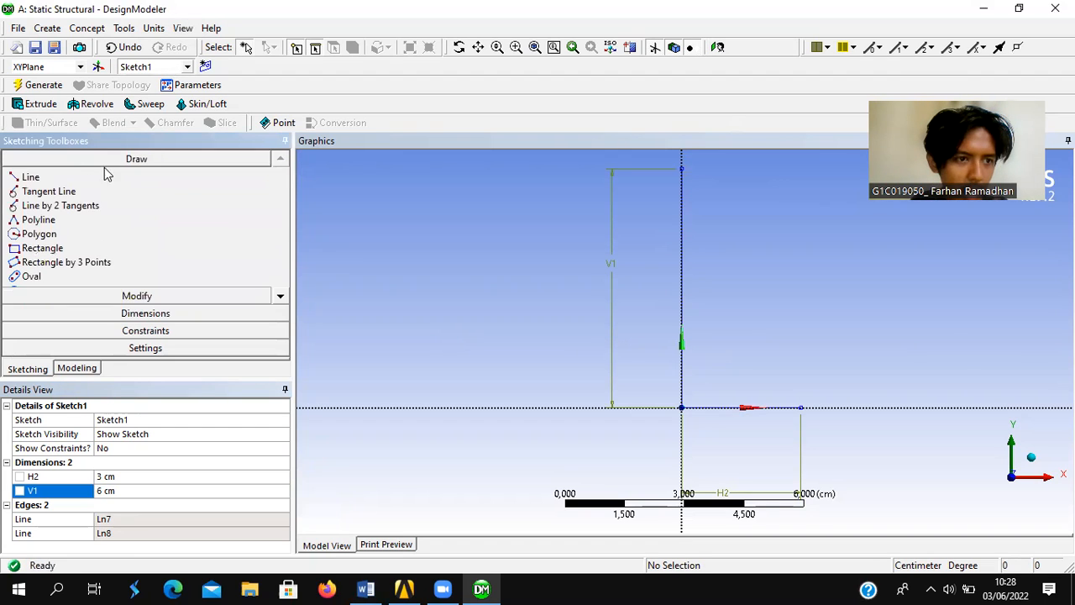
{"action": "left_click", "coordinate": [84, 179]}
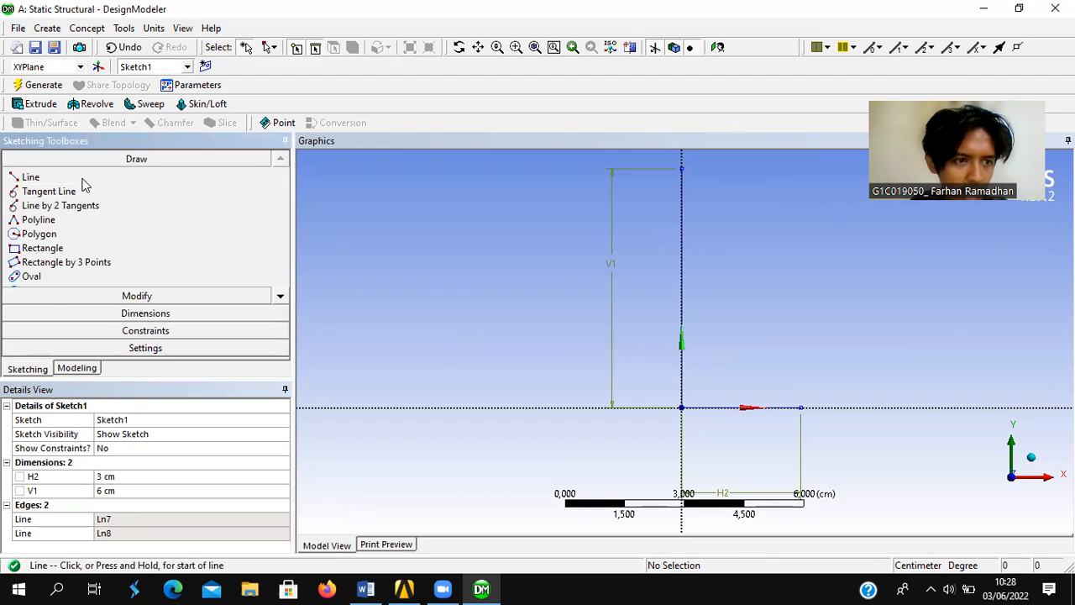
{"action": "left_click", "coordinate": [681, 168]}
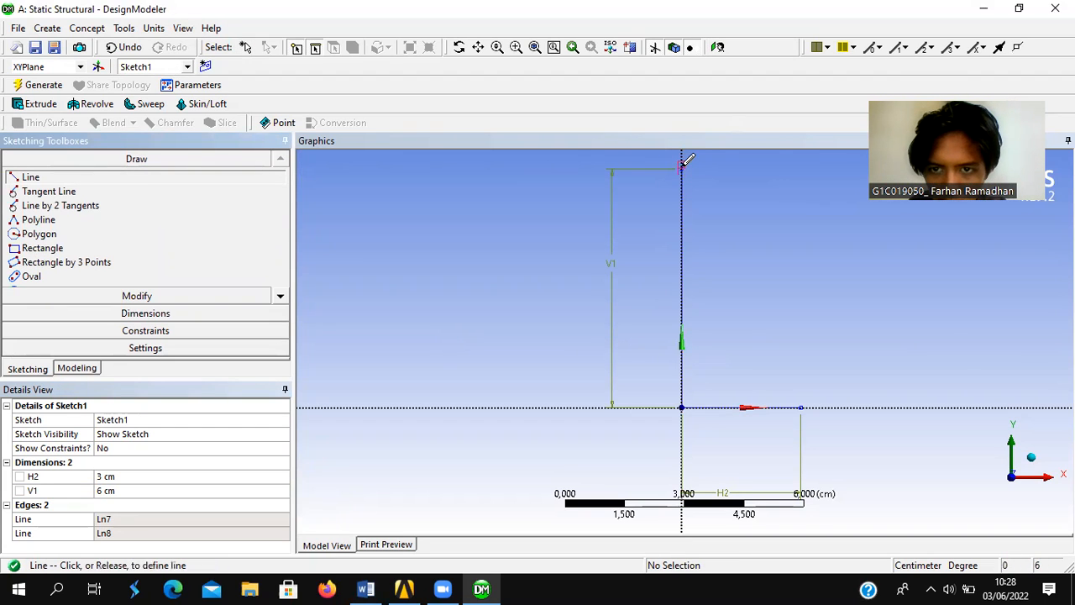
{"action": "left_click", "coordinate": [786, 168]}
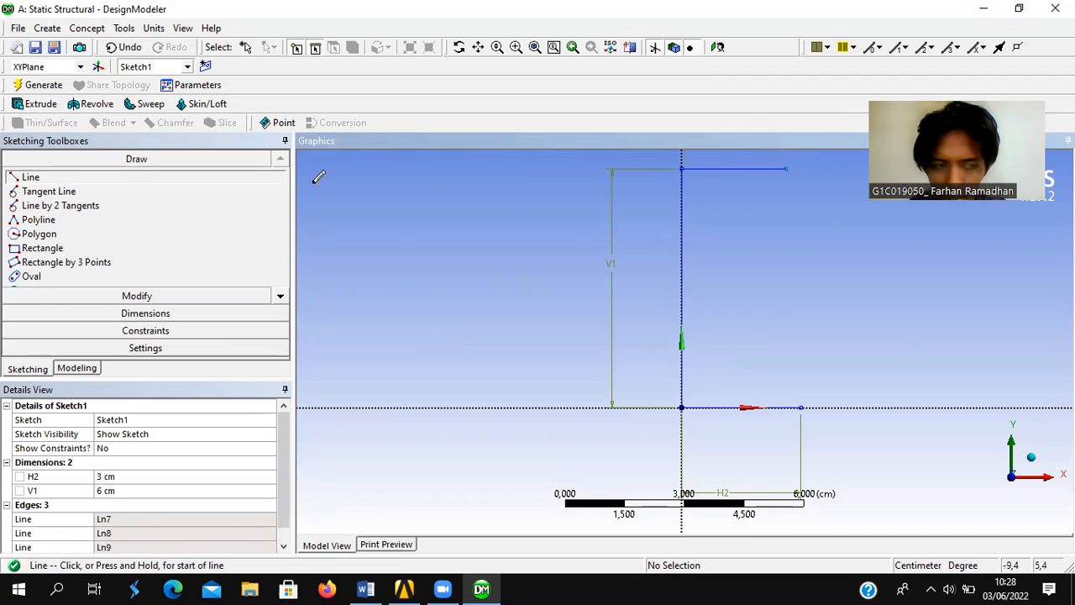
Add a general dimension to the upper horizontal line and set its length to 3 cm.
{"action": "left_click", "coordinate": [145, 314]}
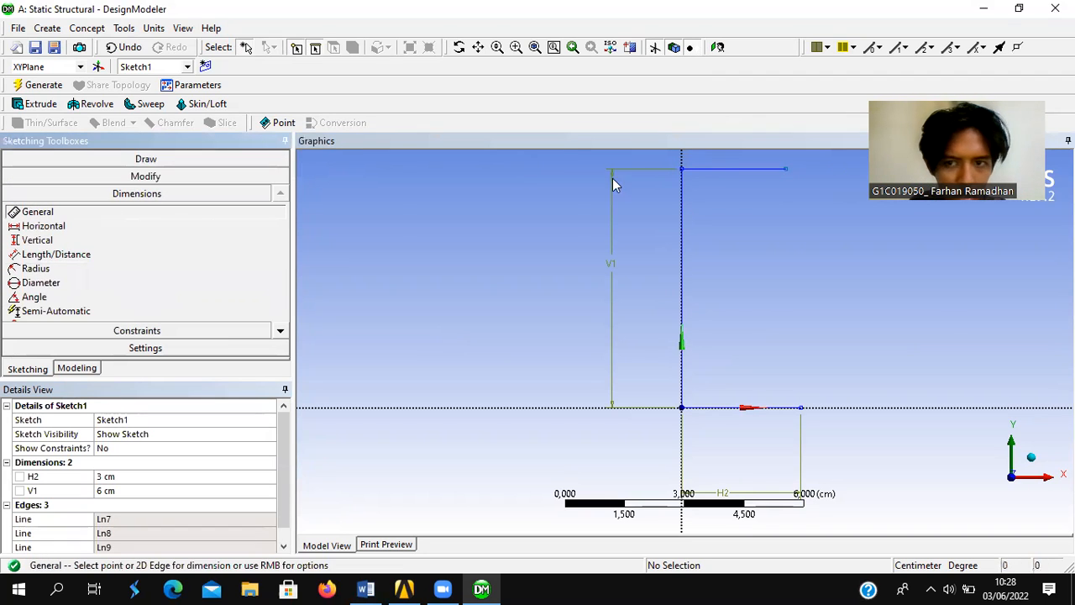
{"action": "left_click", "coordinate": [724, 171]}
{"action": "left_click", "coordinate": [724, 157]}
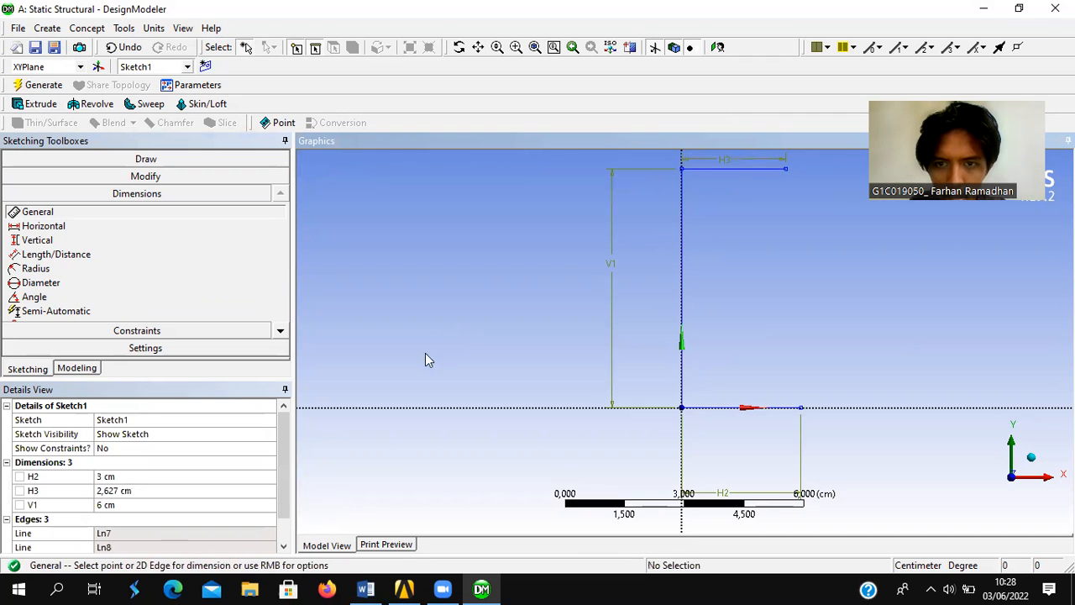
{"action": "left_click", "coordinate": [154, 490]}
{"action": "type", "text": "3"}
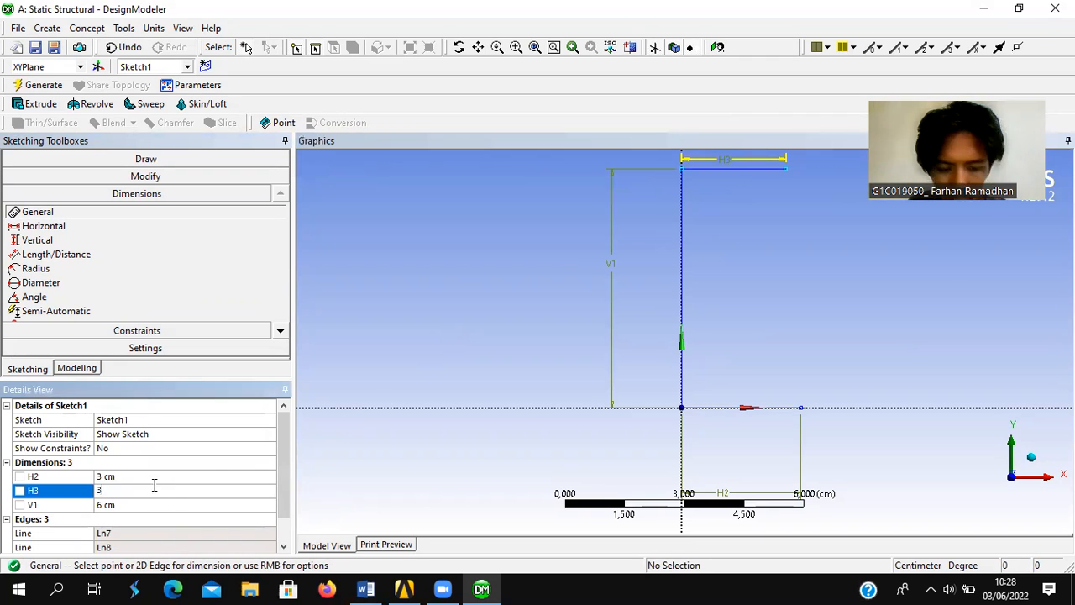
{"action": "key", "text": "Return"}
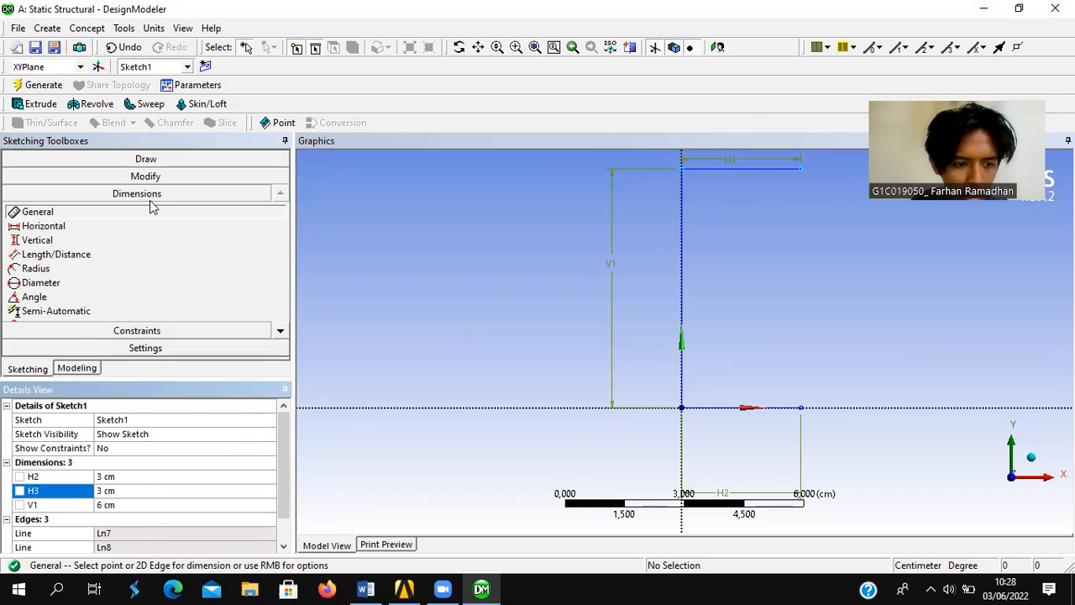
Close the rectangle with a vertical line joining the free ends of the two horizontal lines.
{"action": "left_click", "coordinate": [168, 161]}
{"action": "left_click", "coordinate": [96, 177]}
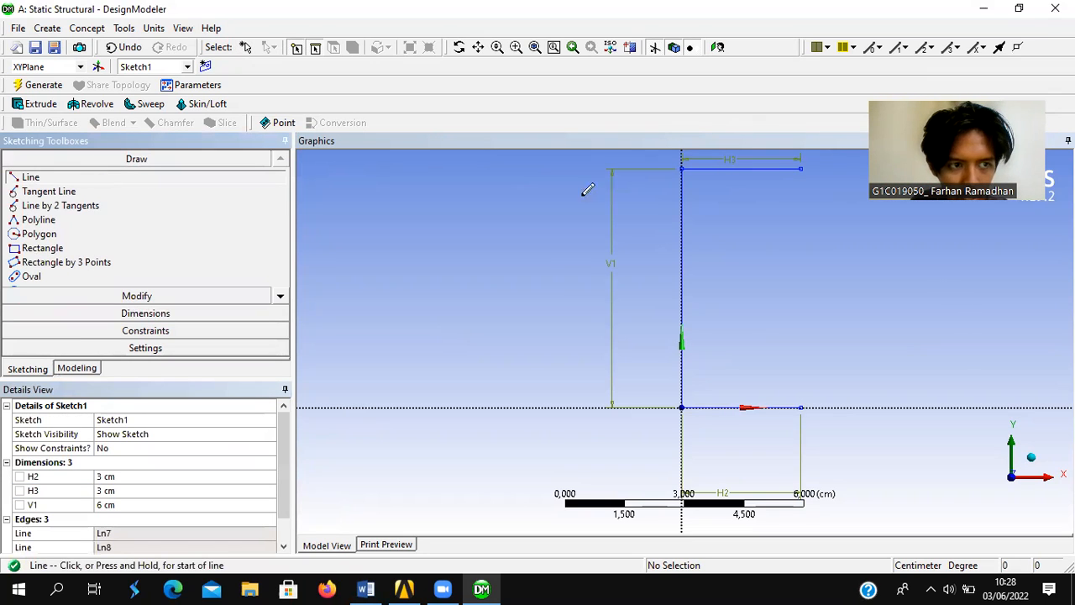
{"action": "left_click", "coordinate": [803, 165]}
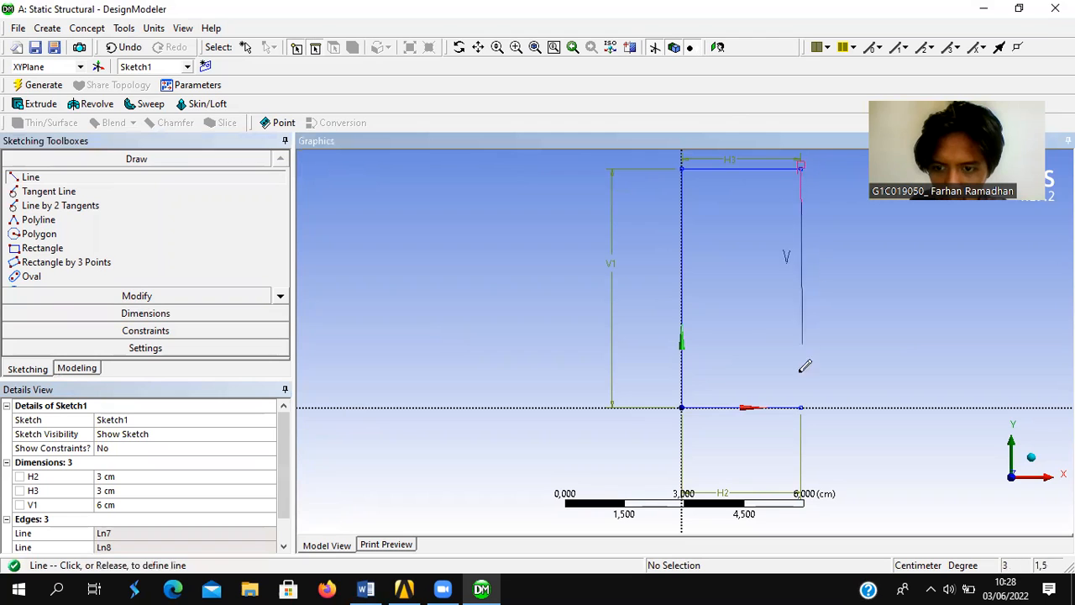
{"action": "left_click", "coordinate": [802, 407]}
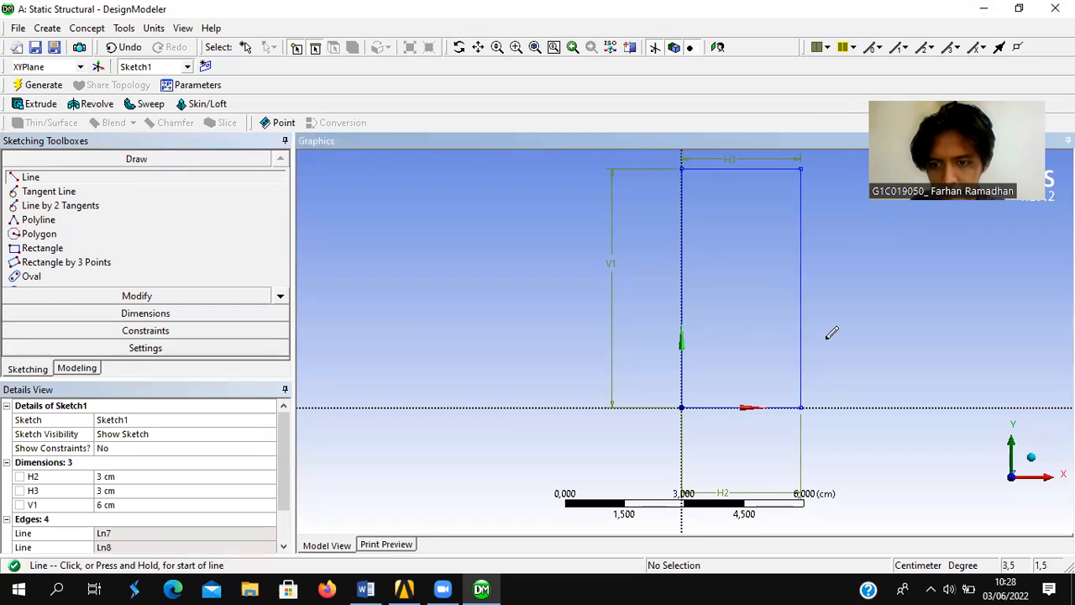
{"action": "key", "text": "Escape"}
Start an Extrude of Sketch1 with its direction set to Both - Symmetric.
{"action": "left_click", "coordinate": [1030, 458]}
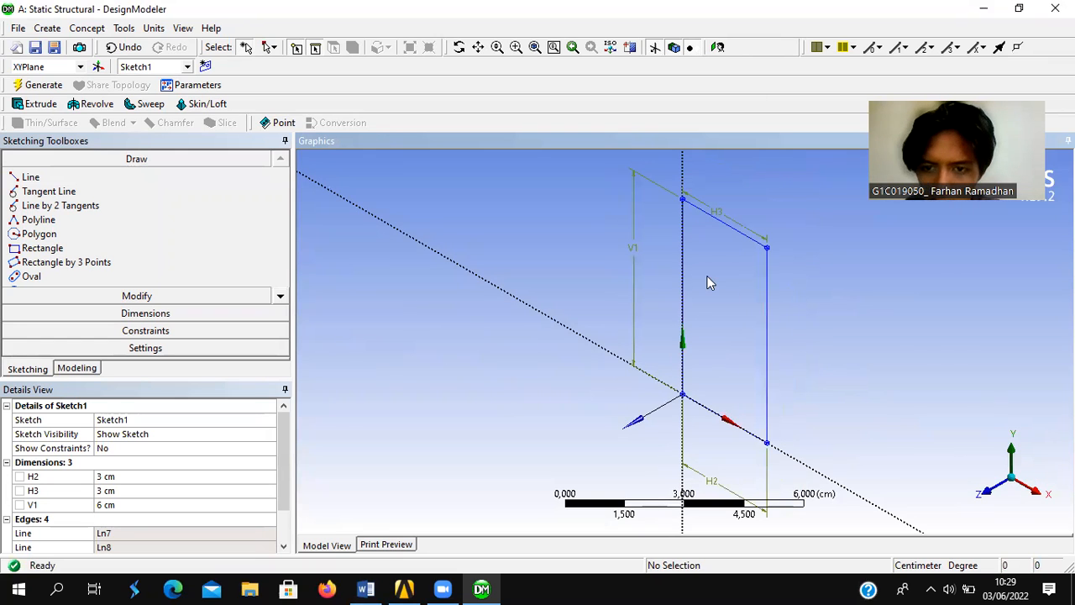
{"action": "left_click", "coordinate": [43, 104]}
{"action": "left_click", "coordinate": [107, 185]}
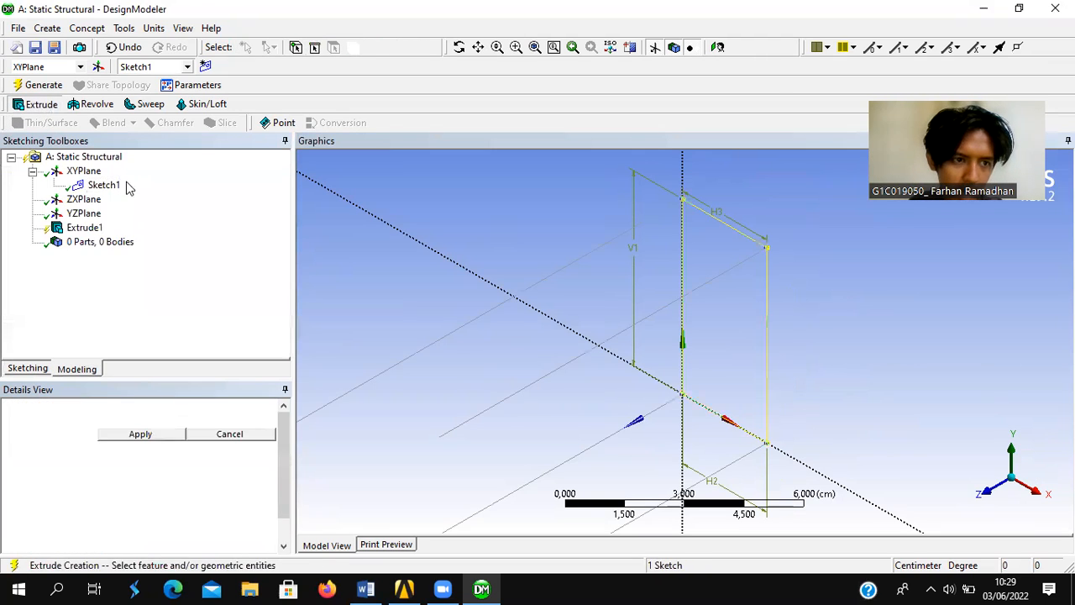
{"action": "left_click", "coordinate": [140, 434]}
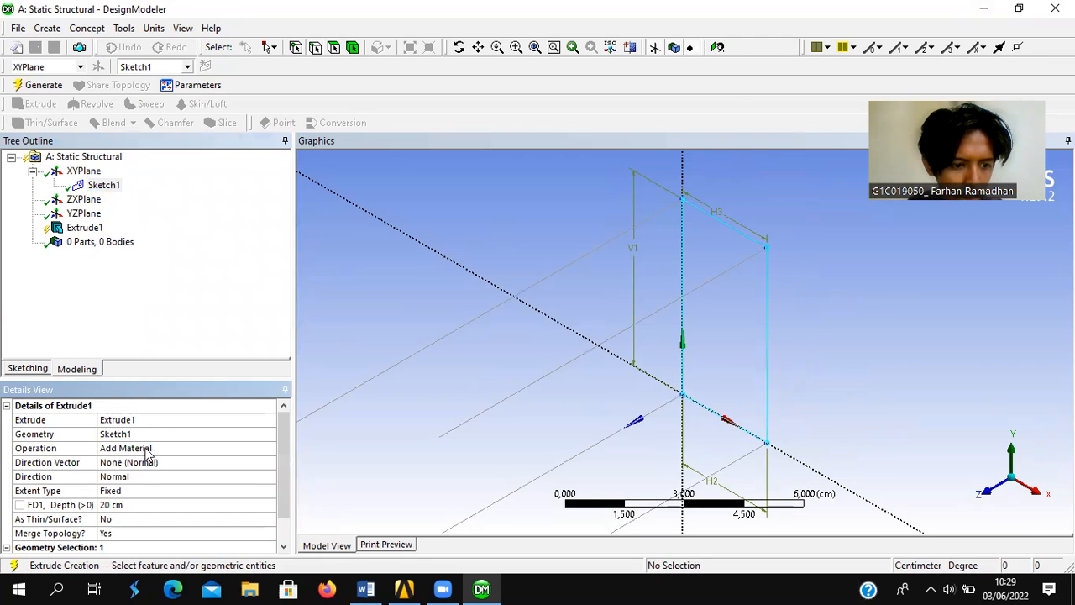
{"action": "left_click", "coordinate": [143, 464]}
{"action": "left_click", "coordinate": [147, 448]}
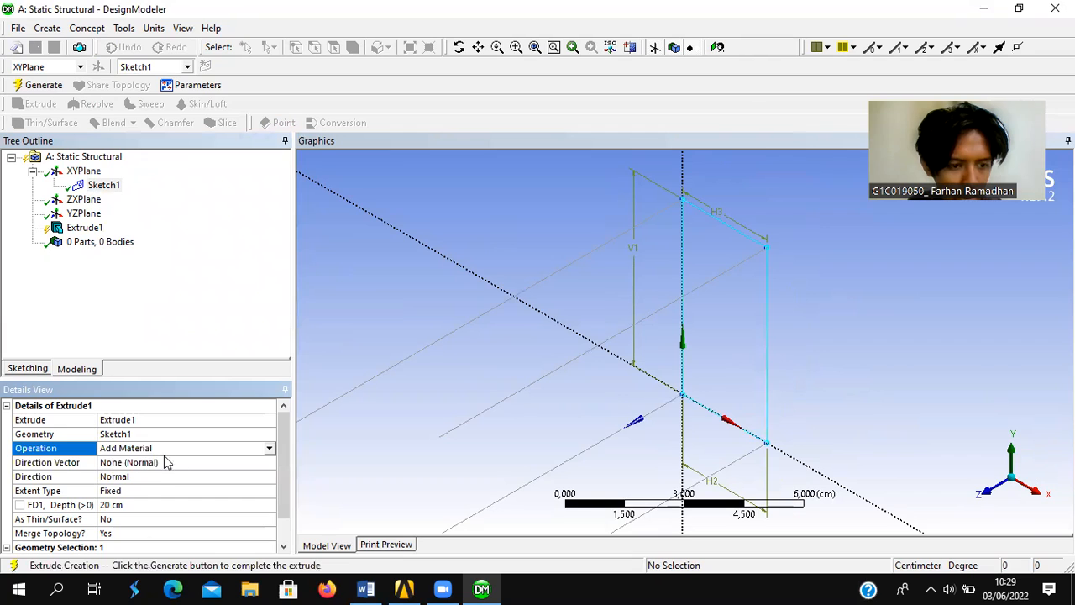
{"action": "left_click", "coordinate": [149, 477]}
{"action": "left_click", "coordinate": [268, 476]}
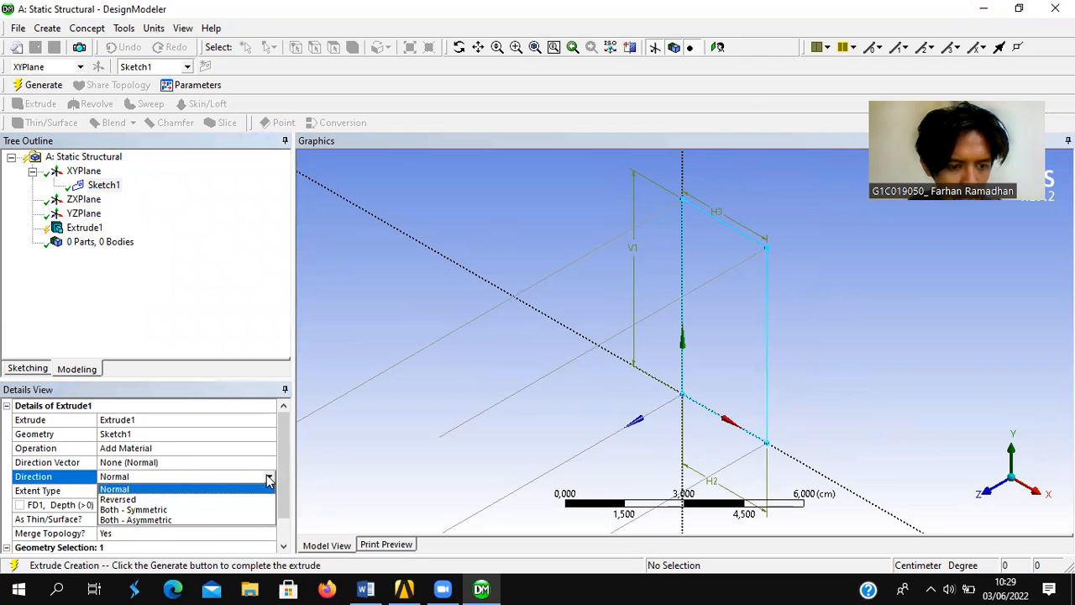
{"action": "left_click", "coordinate": [187, 510]}
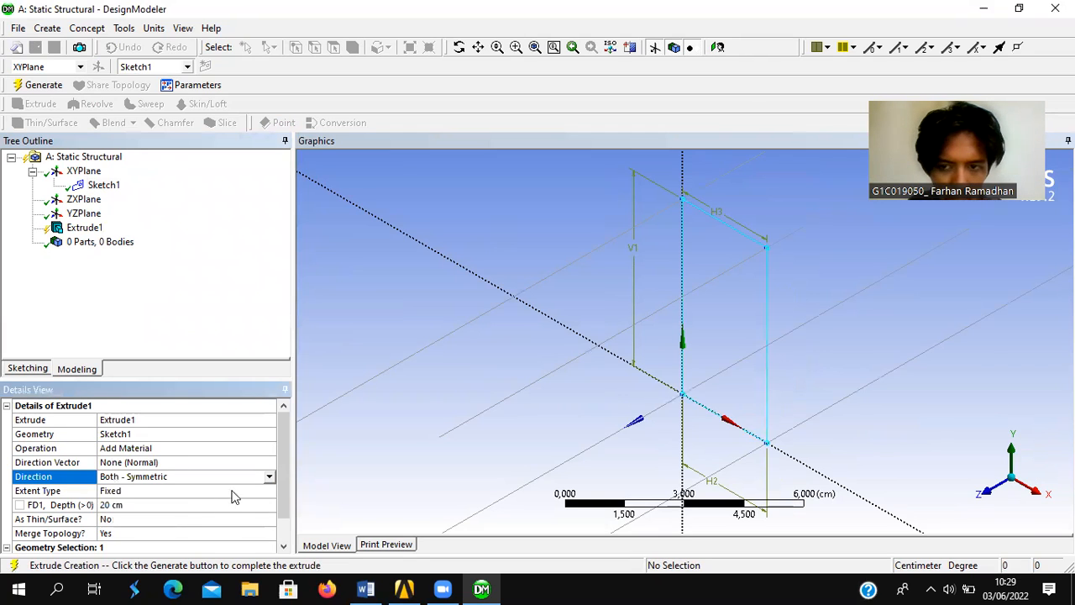
Set the extrusion depth to 6 cm and generate the solid block.
{"action": "left_click", "coordinate": [123, 505]}
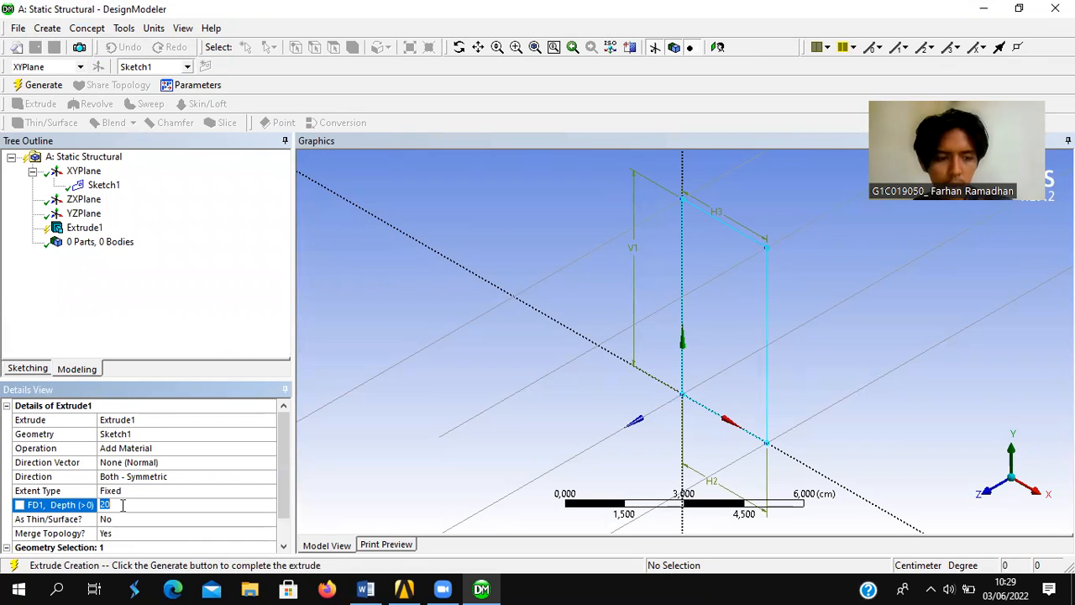
{"action": "key", "text": "Return"}
{"action": "scroll", "coordinate": [511, 410], "scroll_direction": "down", "scroll_amount": 1}
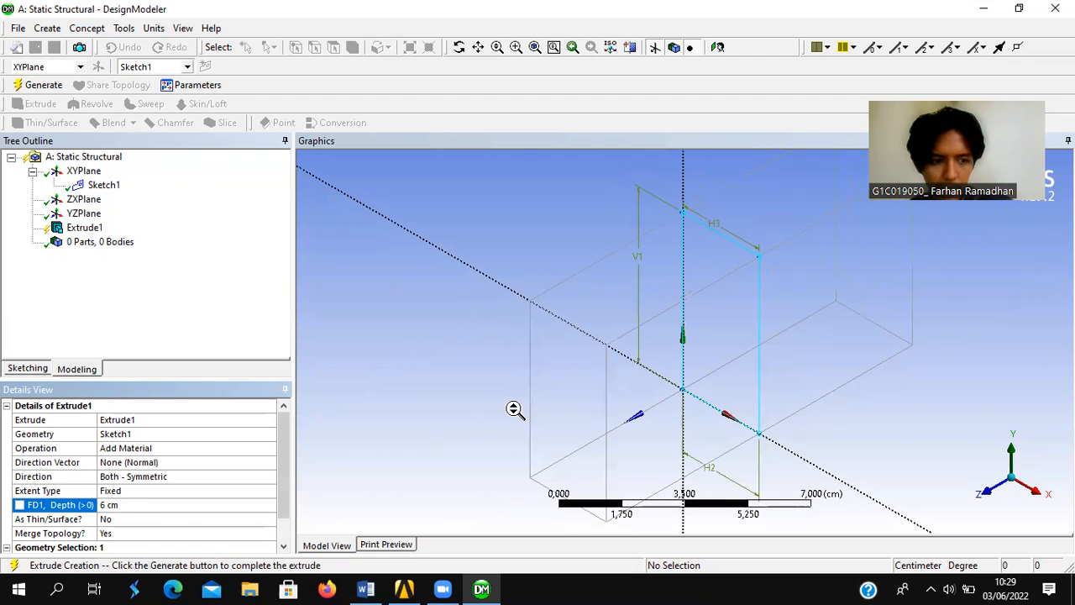
{"action": "left_click", "coordinate": [33, 86]}
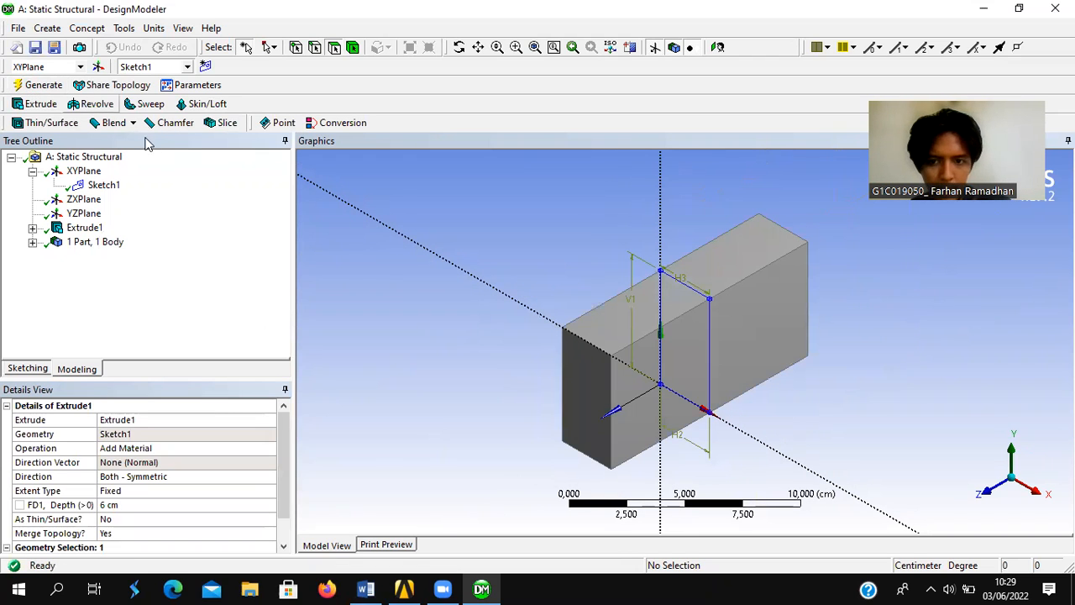
Hide Sketch1 so that only the extruded block is displayed in the model.
{"action": "left_click", "coordinate": [103, 185]}
{"action": "right_click", "coordinate": [102, 185]}
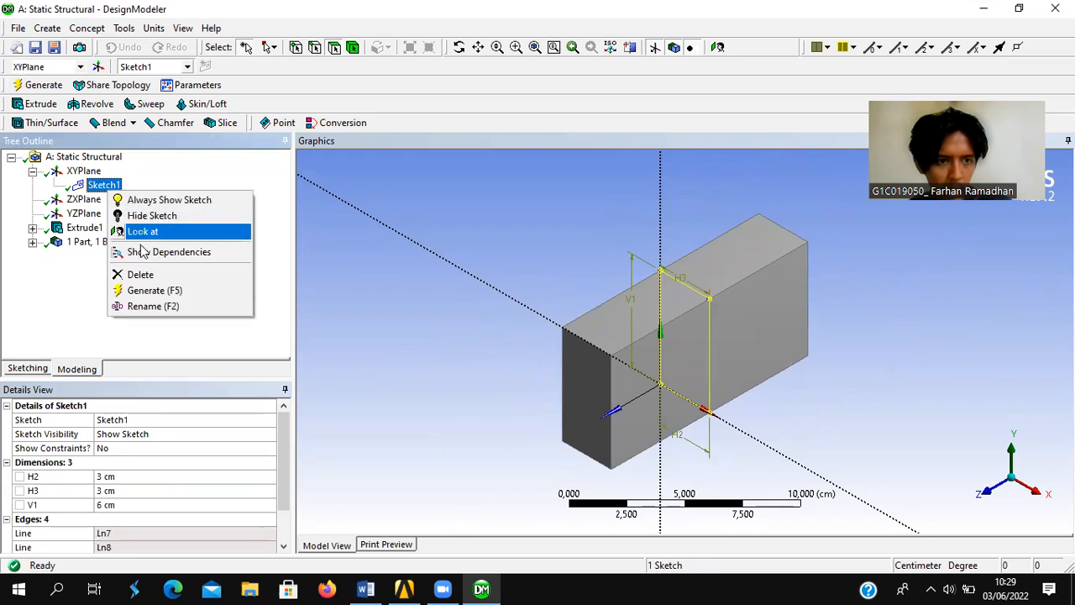
{"action": "left_click", "coordinate": [163, 217]}
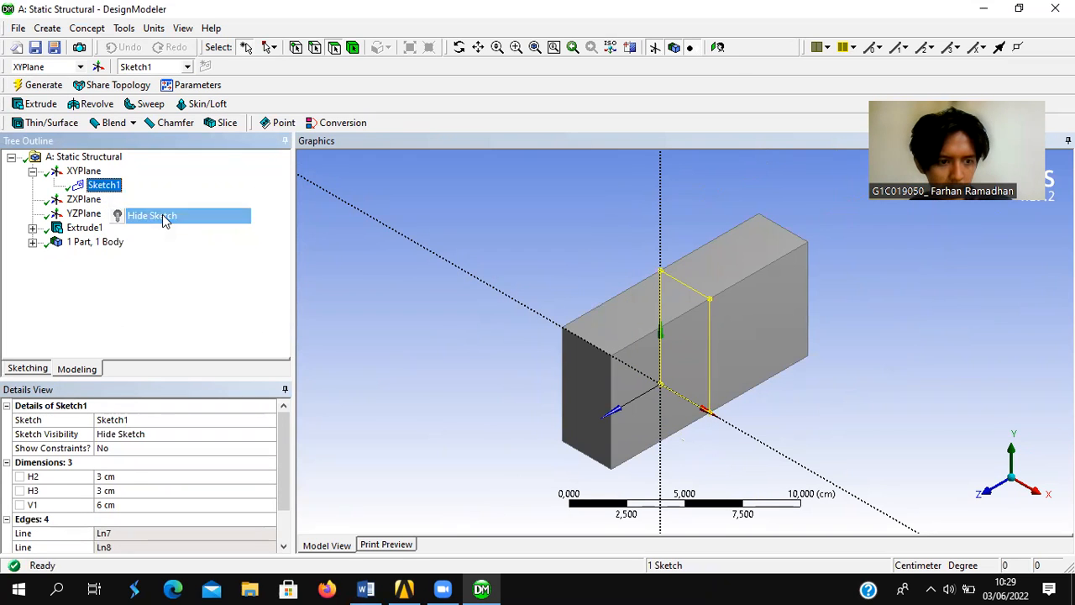
{"action": "left_click", "coordinate": [49, 367]}
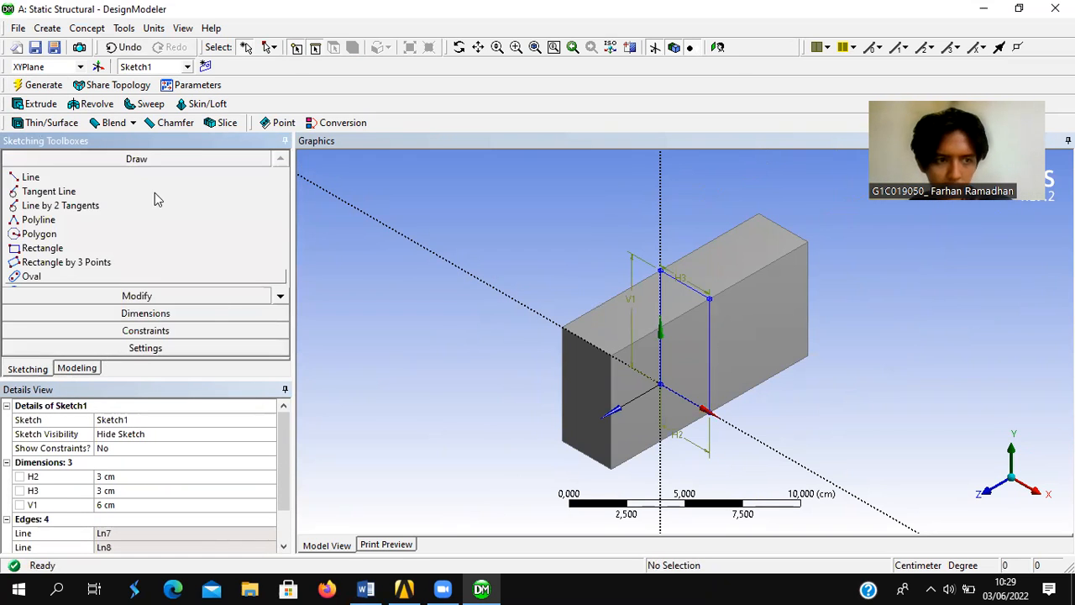
{"action": "left_click", "coordinate": [84, 367]}
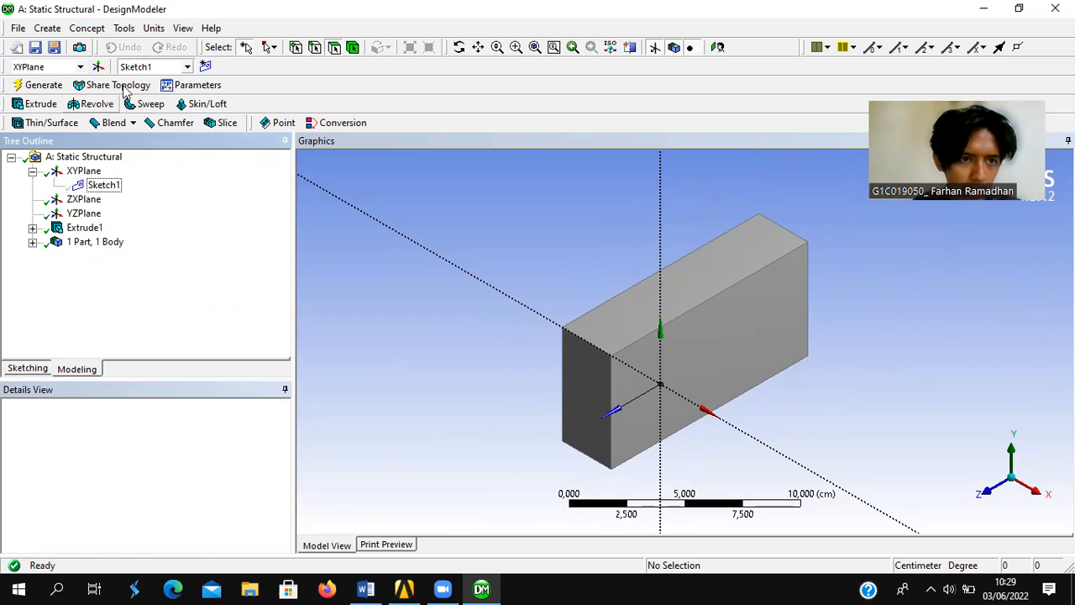
Start a new plane of type From Plane with XYPlane as its base plane.
{"action": "left_click", "coordinate": [99, 67]}
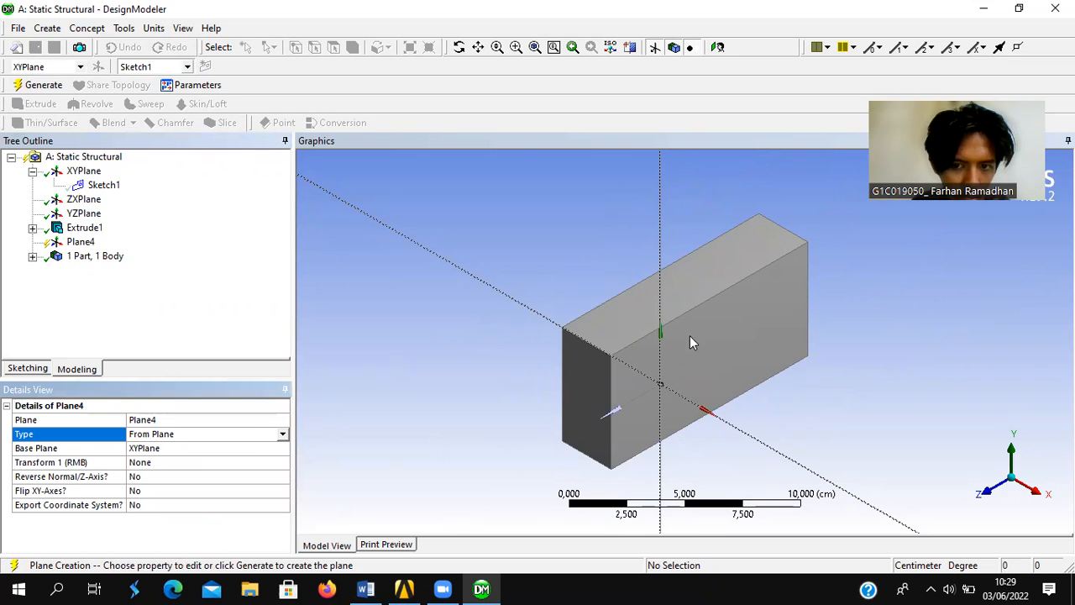
{"action": "left_click", "coordinate": [165, 451]}
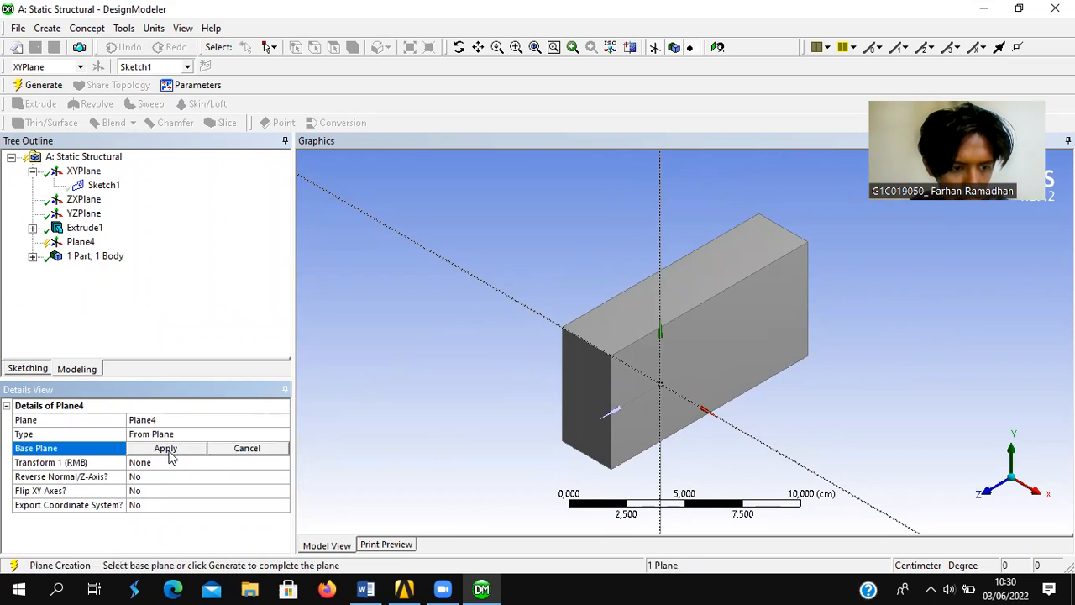
{"action": "left_click", "coordinate": [84, 213]}
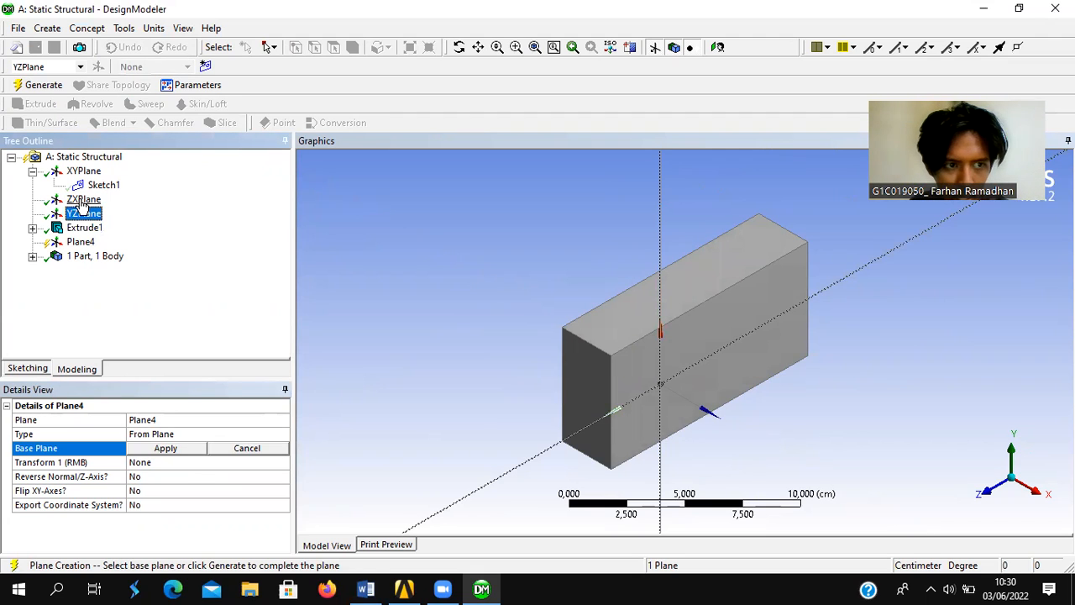
{"action": "left_click", "coordinate": [84, 202]}
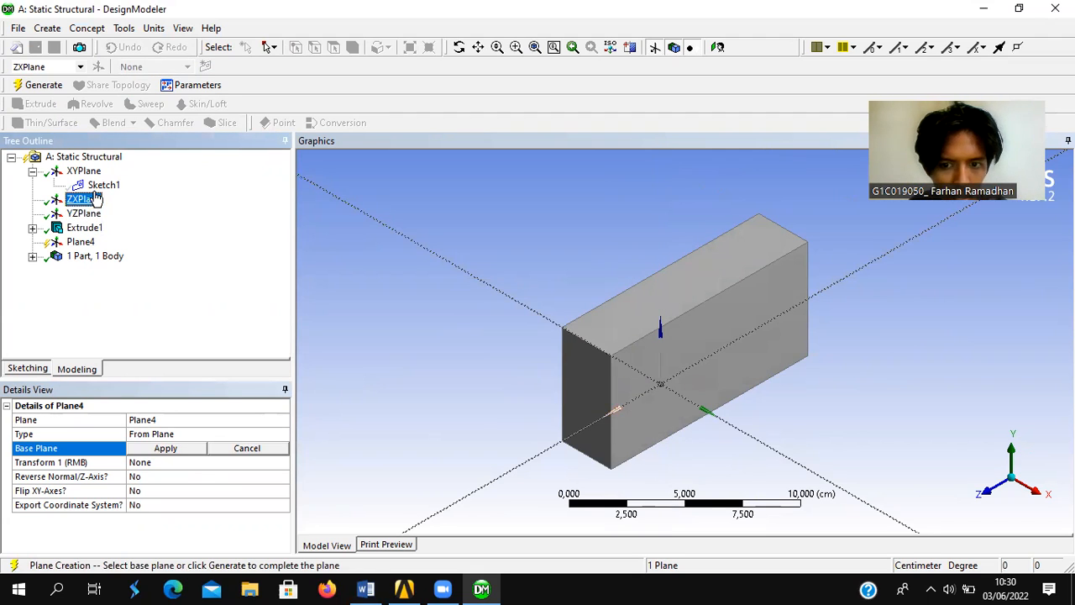
{"action": "left_click", "coordinate": [95, 173]}
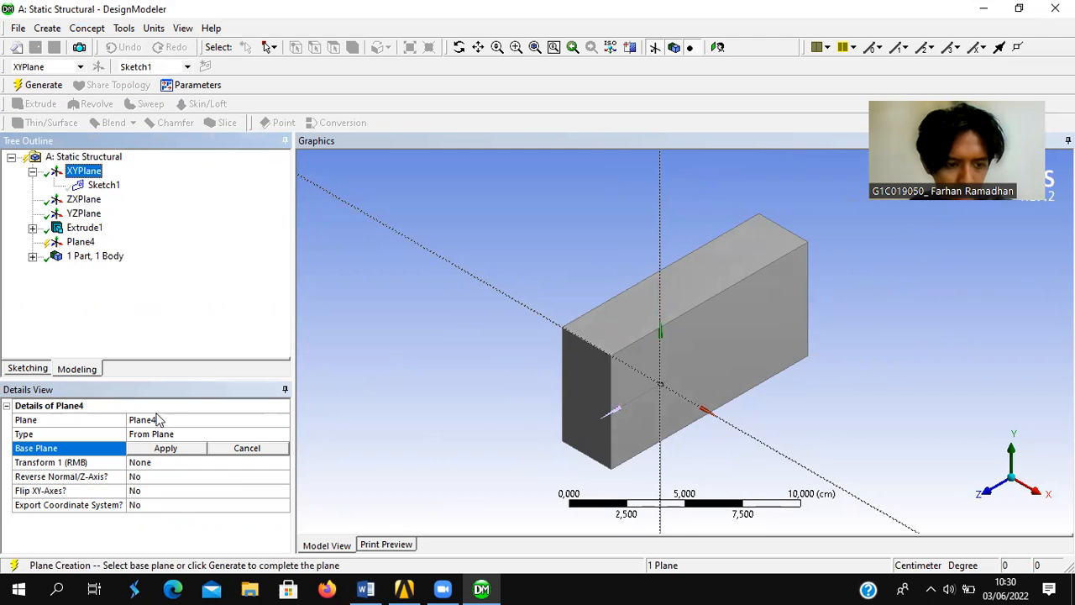
{"action": "left_click", "coordinate": [156, 448]}
{"action": "left_click", "coordinate": [158, 449]}
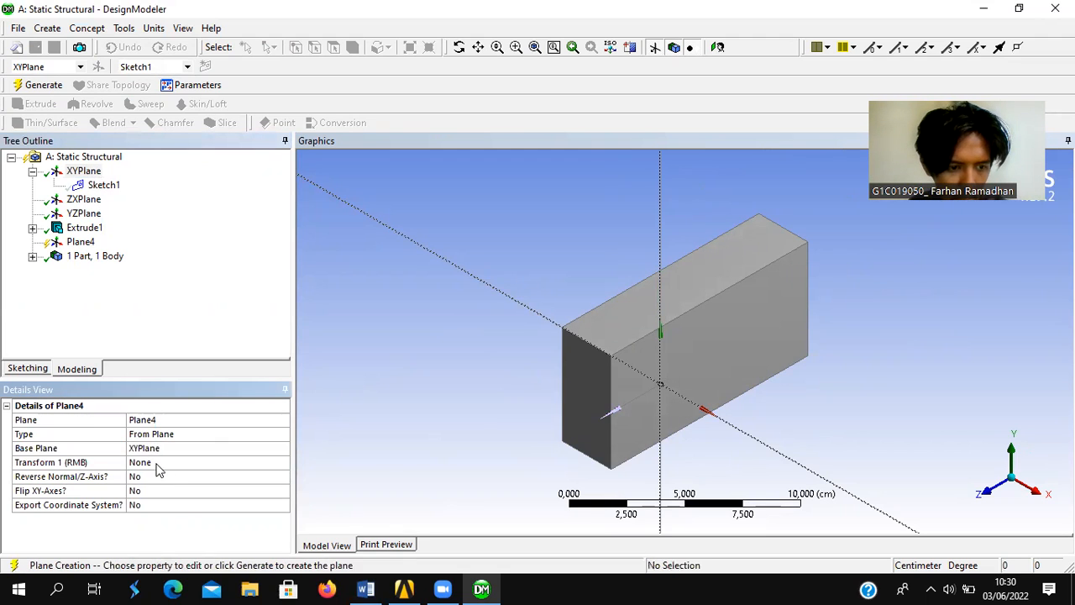
Set the new plane's first transform to Offset X with a value of 3 cm.
{"action": "left_click", "coordinate": [160, 466]}
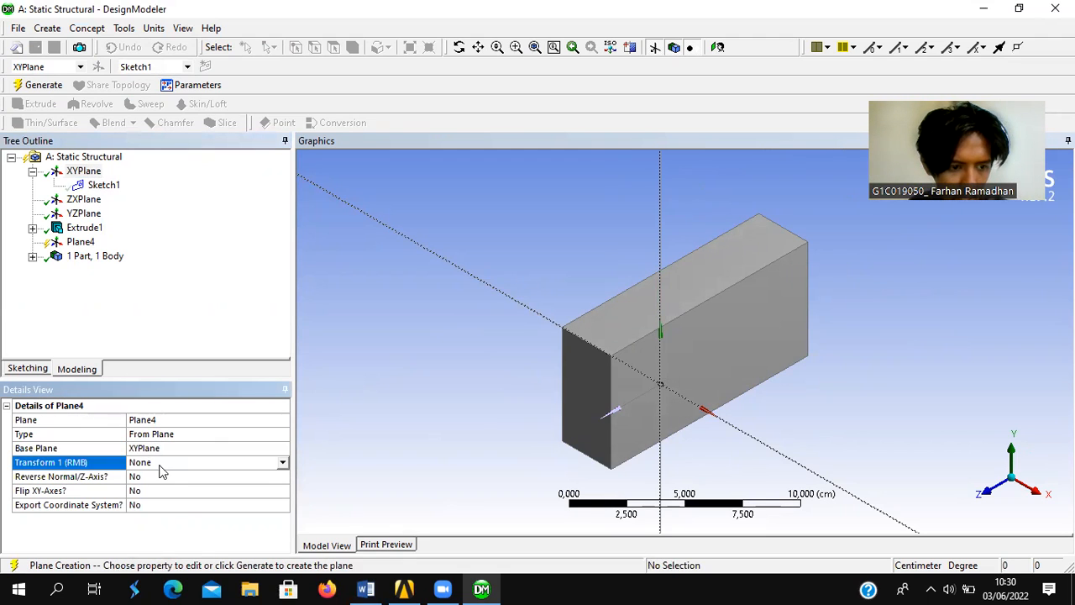
{"action": "left_click", "coordinate": [284, 464]}
{"action": "left_click", "coordinate": [191, 507]}
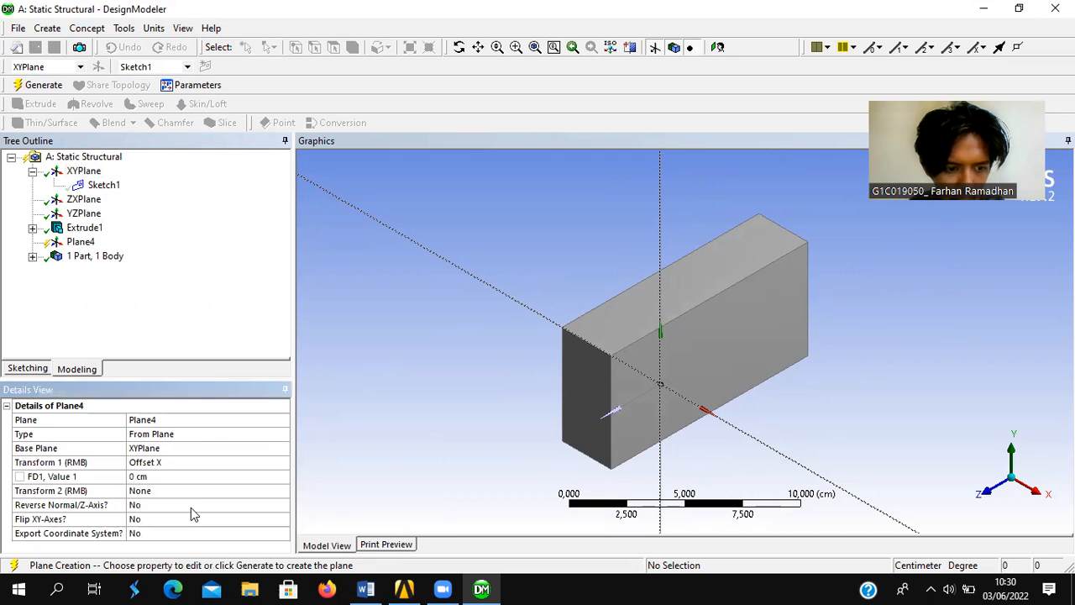
{"action": "left_click", "coordinate": [177, 475]}
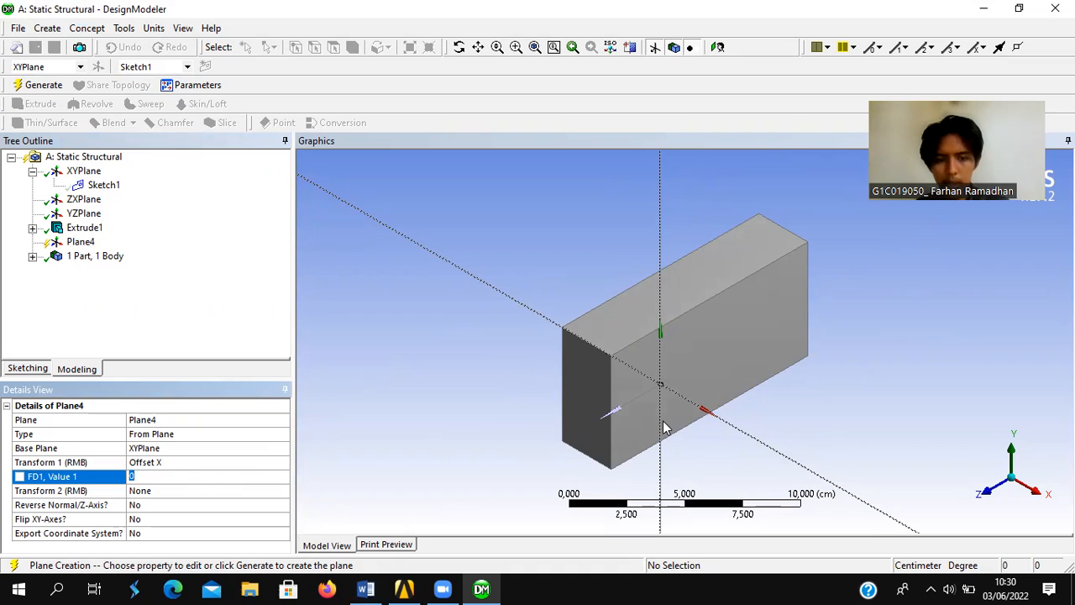
{"action": "key", "text": "Return"}
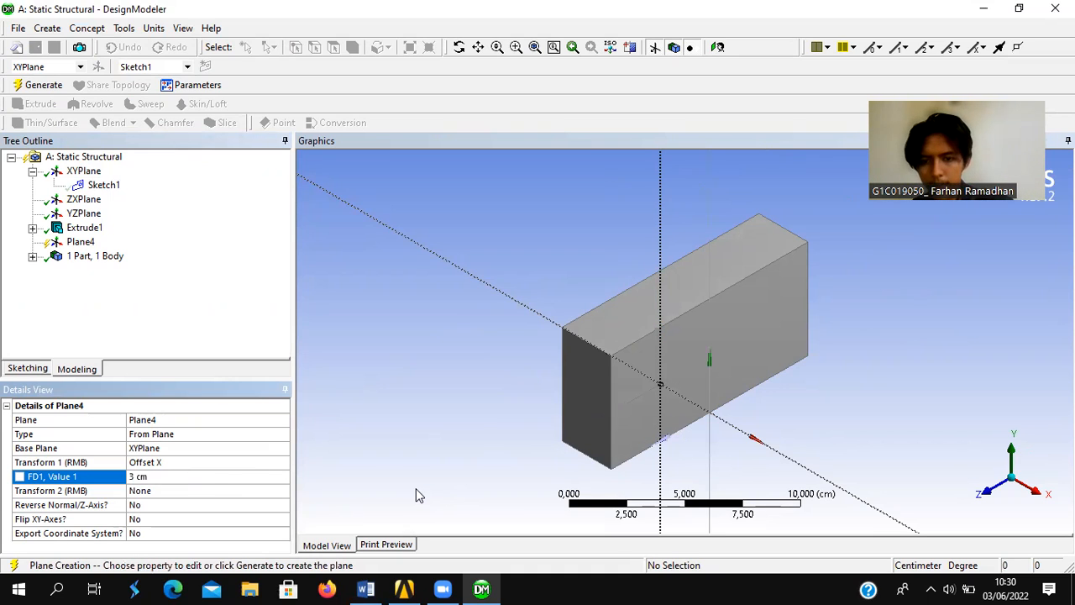
Generate the offset plane and create a new sketch on it, ready for sketching.
{"action": "left_click", "coordinate": [55, 85]}
{"action": "left_click", "coordinate": [78, 242]}
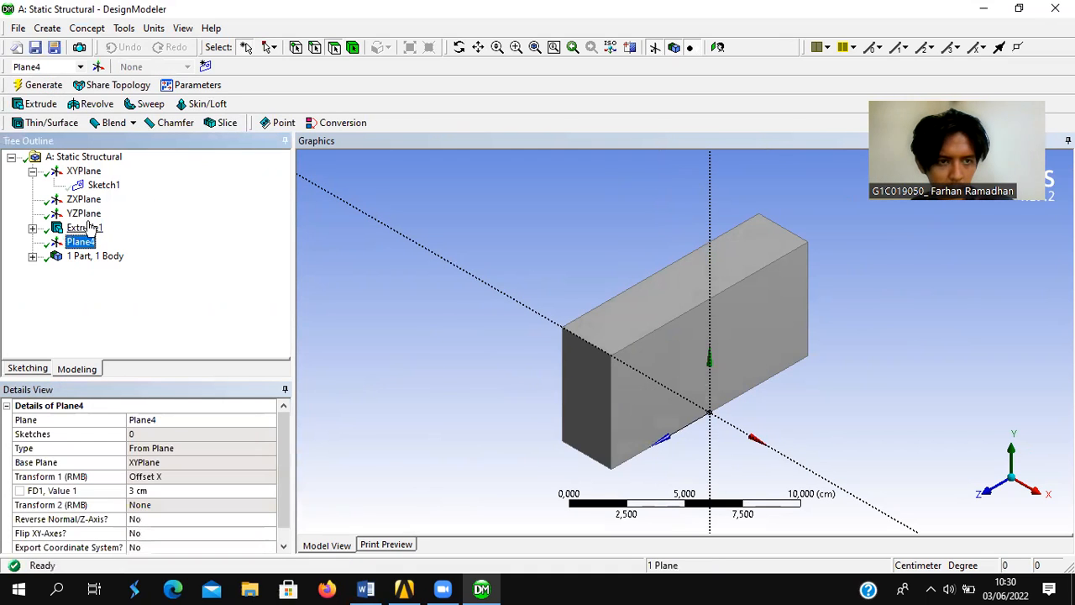
{"action": "left_click", "coordinate": [205, 66]}
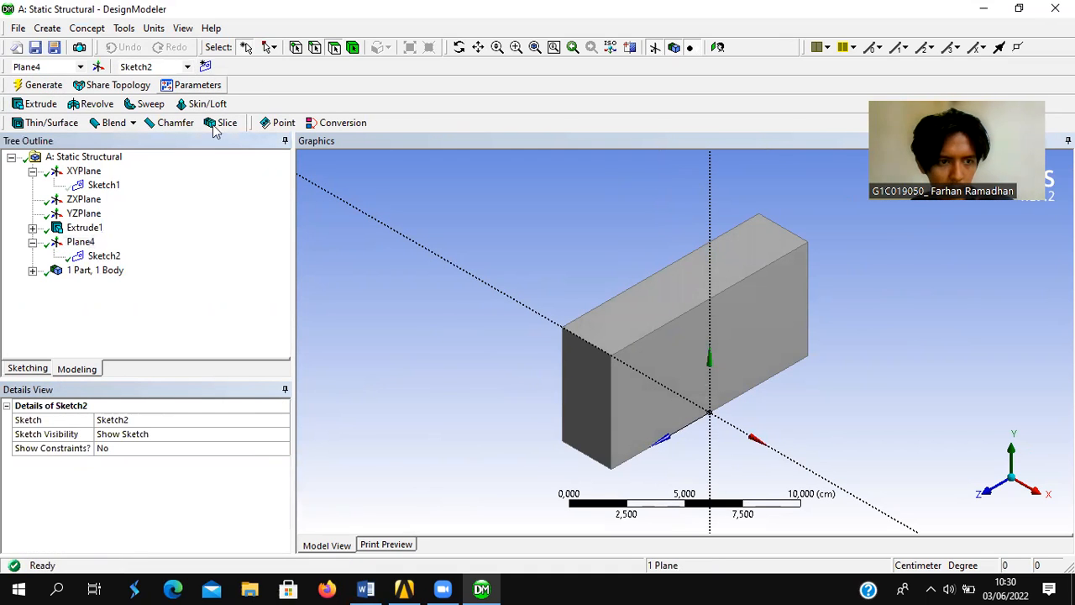
{"action": "left_click", "coordinate": [104, 255]}
{"action": "left_click", "coordinate": [37, 370]}
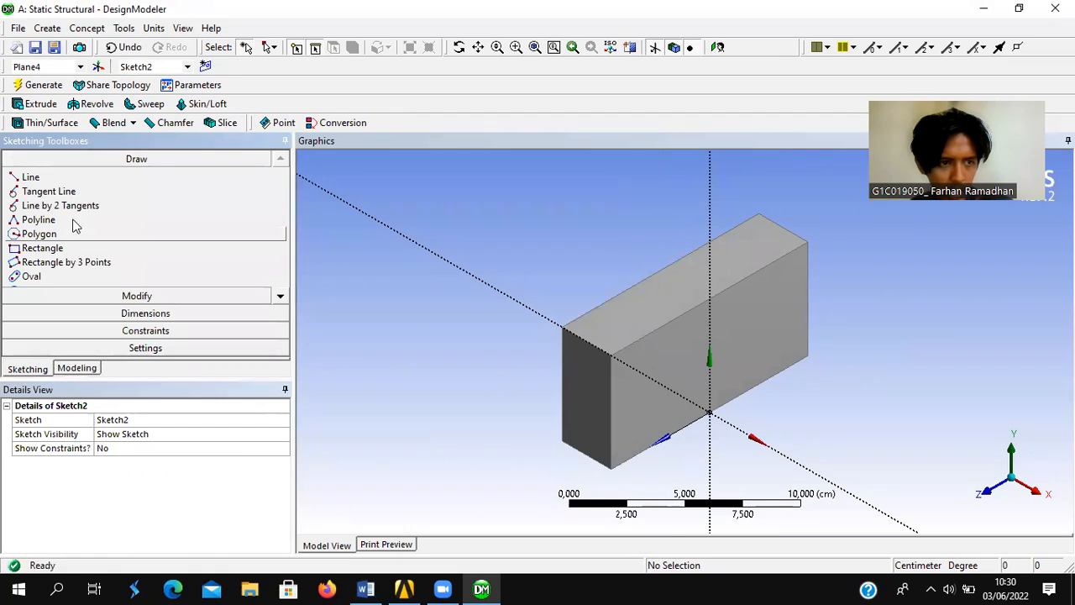
Sketch two lines from the plane's origin: one about 7.88 cm along the X axis and one about 5.87 cm up the Y axis.
{"action": "left_click", "coordinate": [79, 178]}
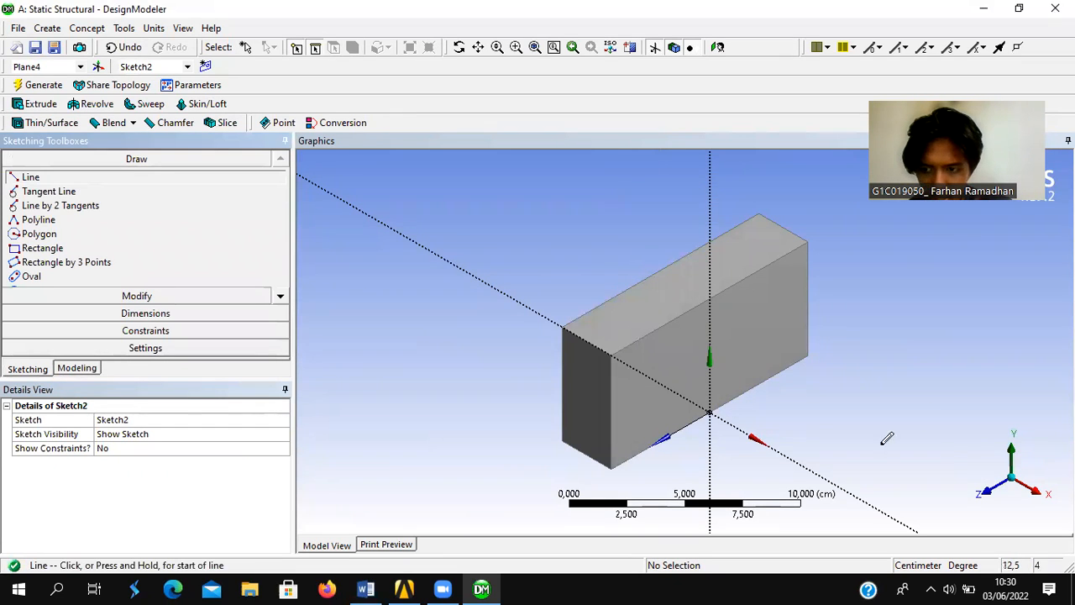
{"action": "left_click", "coordinate": [711, 411]}
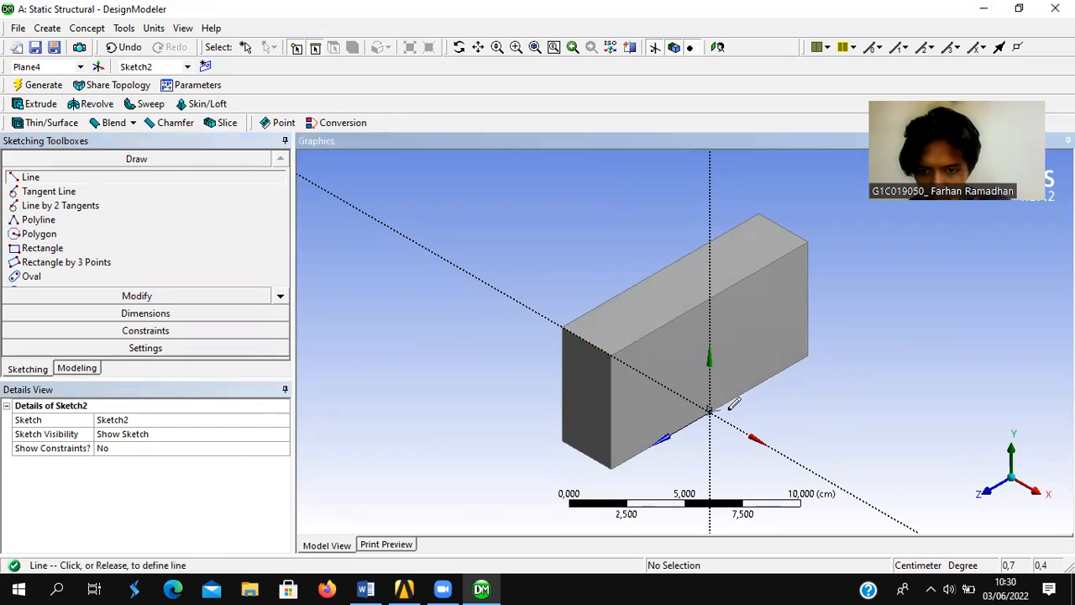
{"action": "left_click", "coordinate": [837, 487]}
{"action": "left_click", "coordinate": [984, 489]}
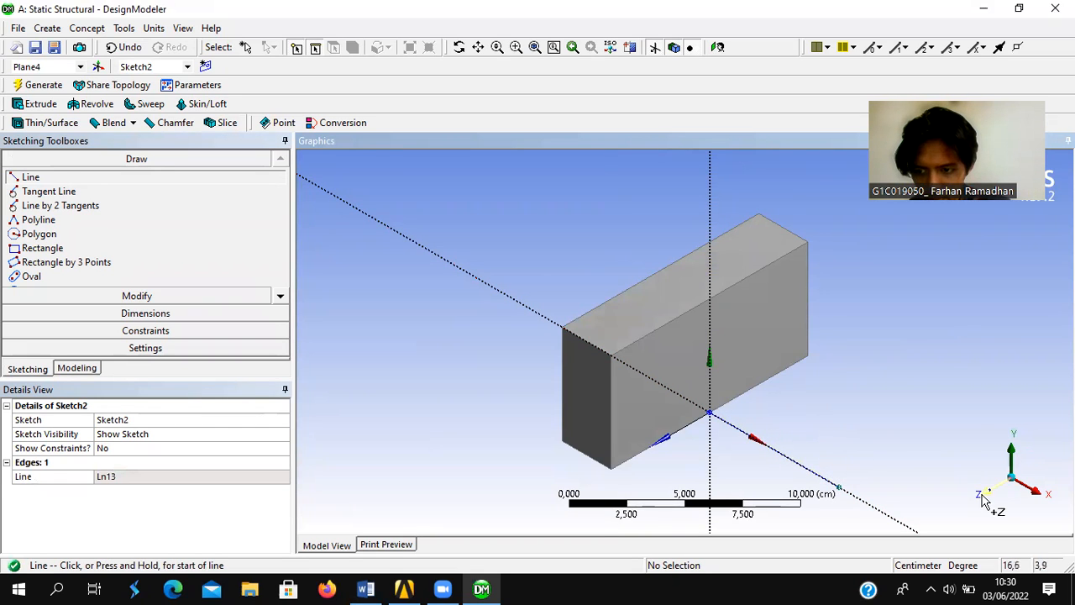
{"action": "left_click", "coordinate": [720, 410]}
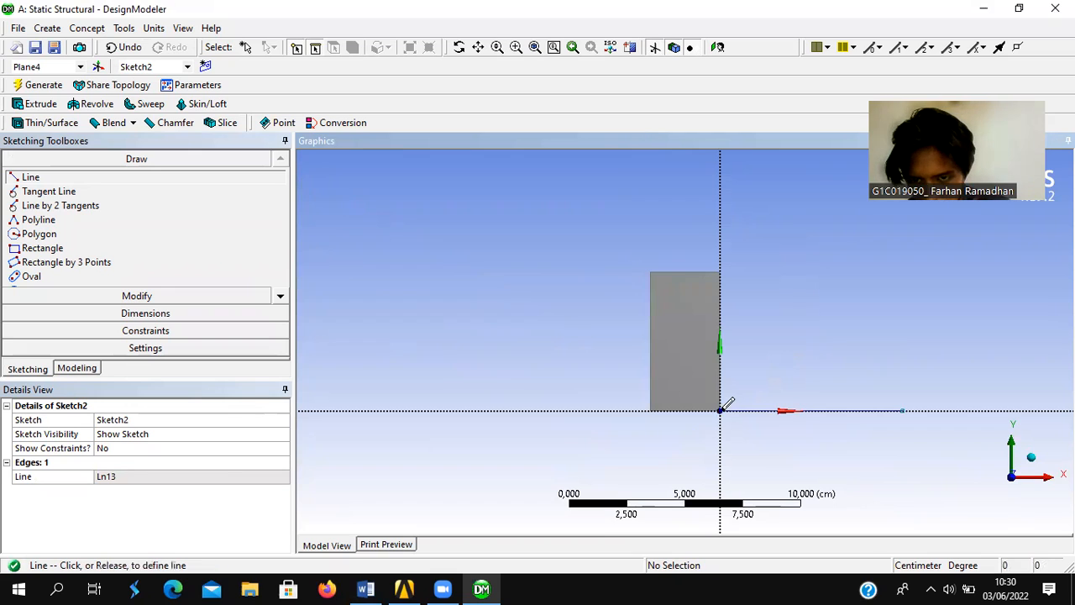
{"action": "left_click", "coordinate": [720, 272]}
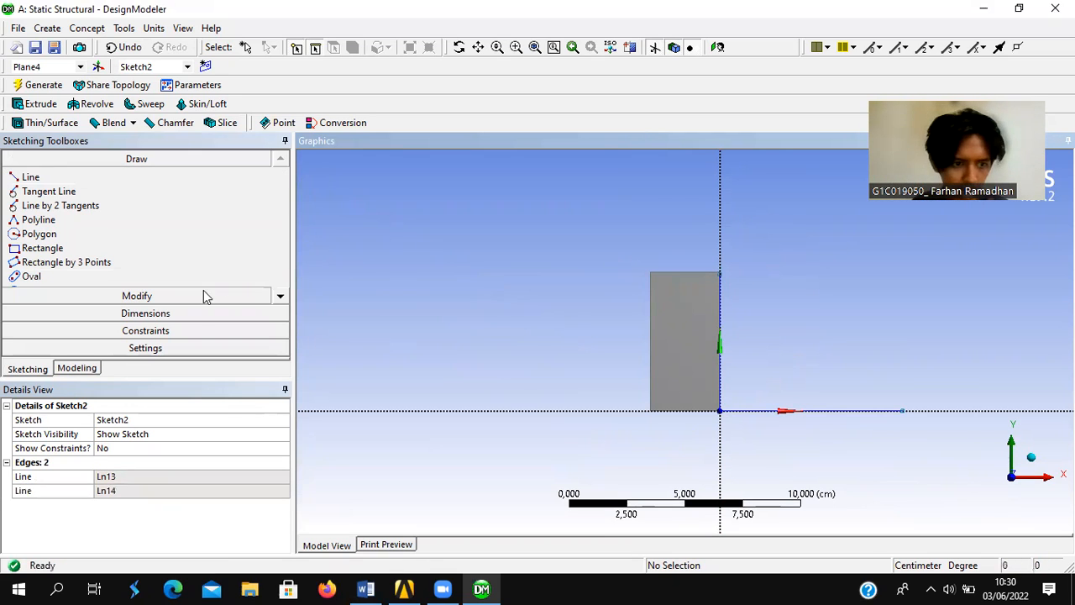
Dimension the vertical line on the Y axis and set its length to 6 cm.
{"action": "left_click", "coordinate": [189, 315]}
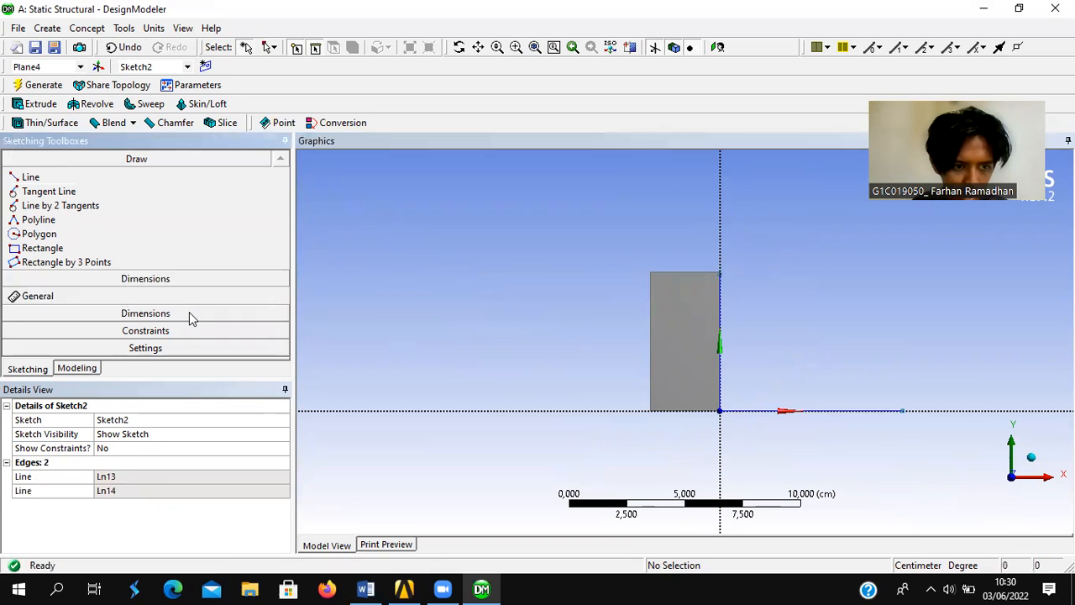
{"action": "left_click", "coordinate": [719, 338]}
{"action": "left_click", "coordinate": [631, 344]}
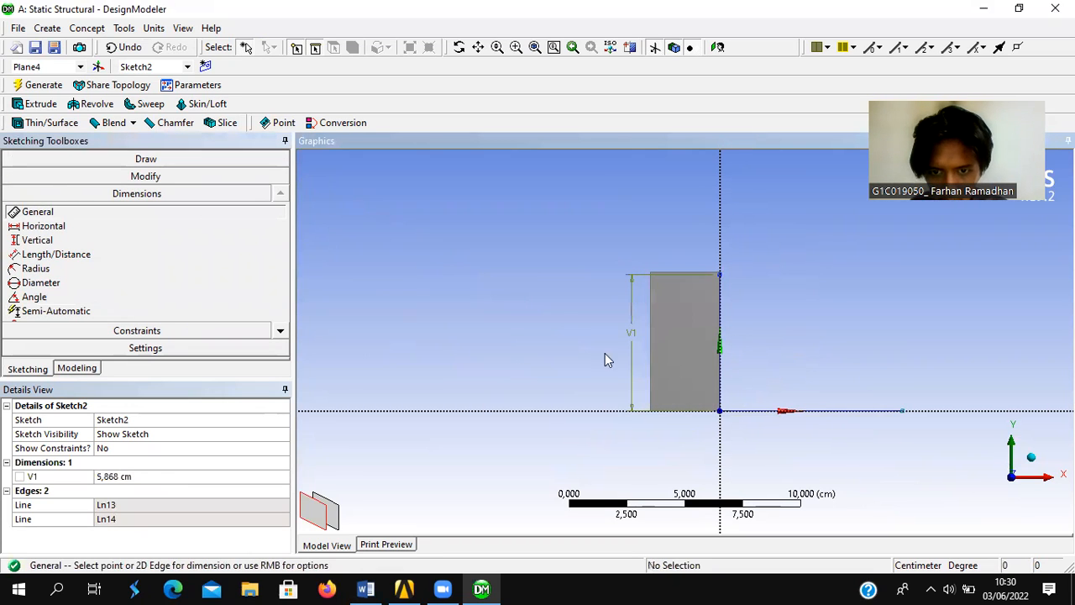
{"action": "left_click", "coordinate": [151, 475]}
{"action": "type", "text": "6"}
{"action": "key", "text": "Return"}
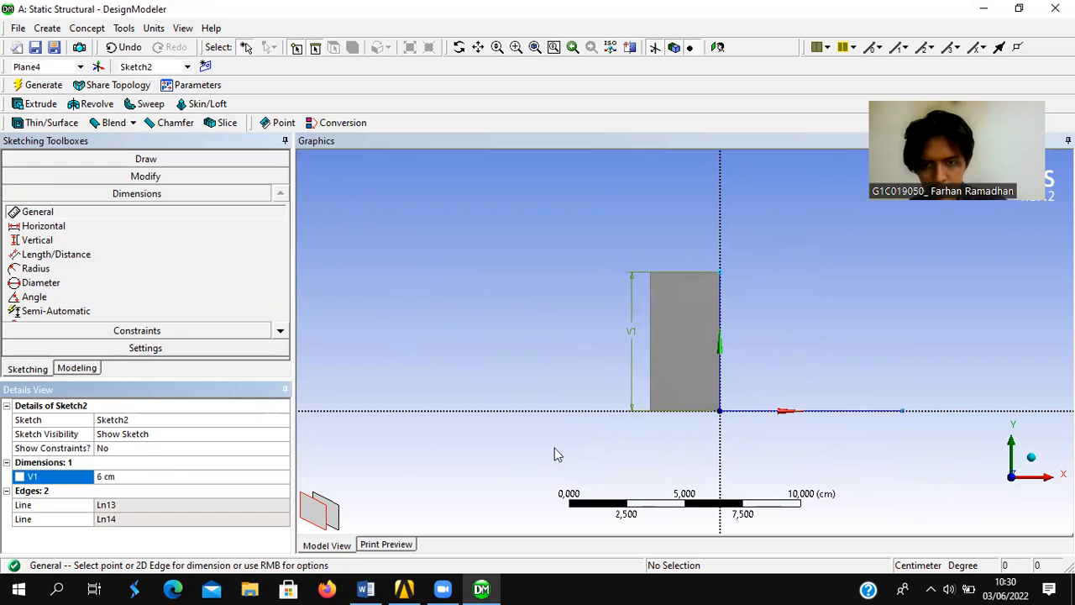
Dimension the horizontal base line on the X axis and set its length to 8 cm.
{"action": "left_click", "coordinate": [780, 411]}
{"action": "left_click", "coordinate": [799, 418]}
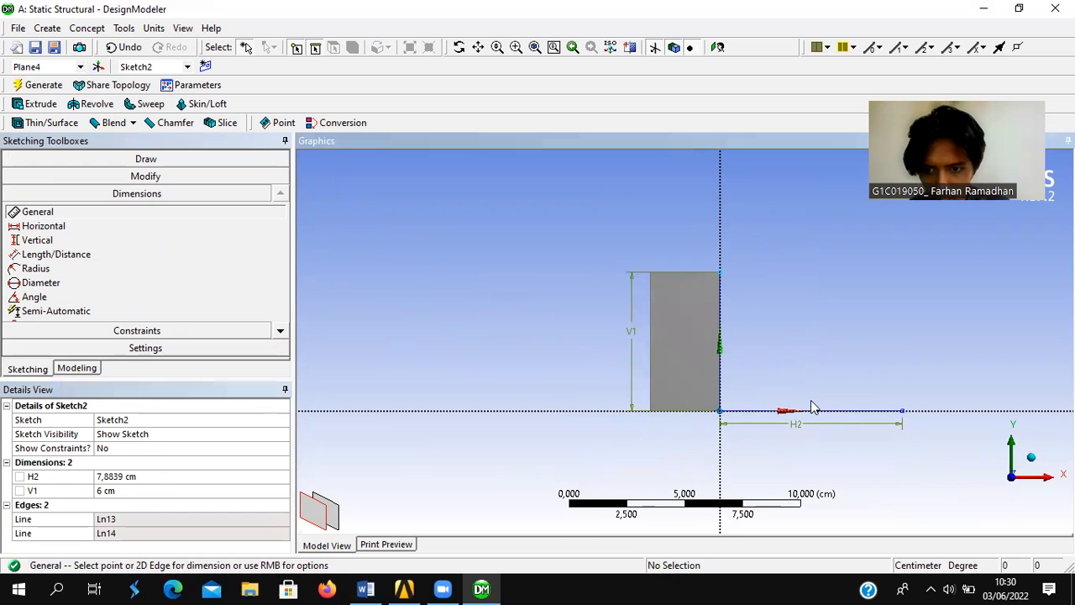
{"action": "left_click", "coordinate": [243, 476]}
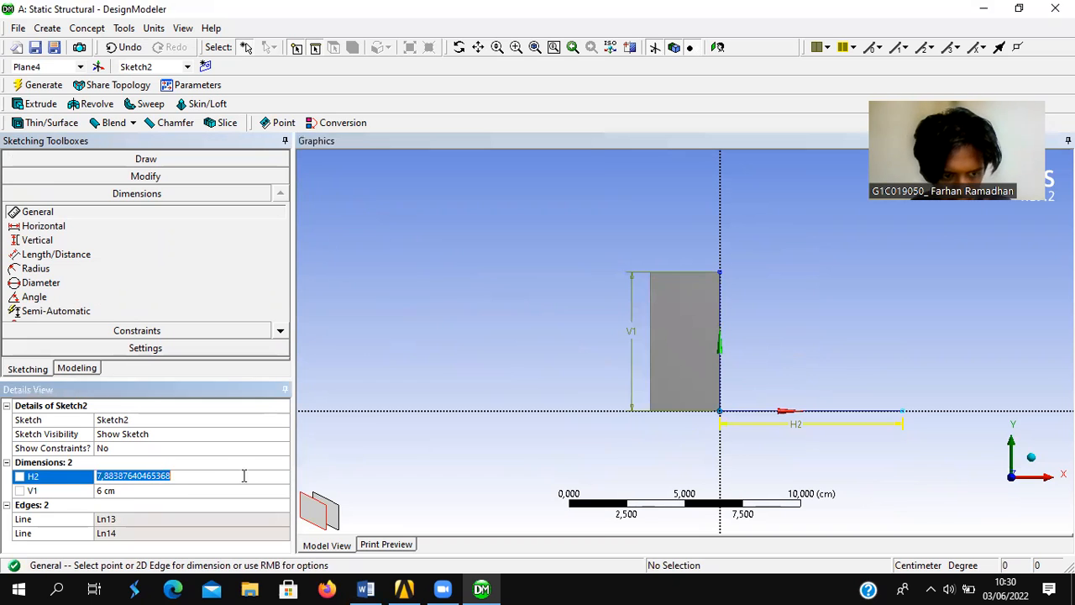
{"action": "left_click", "coordinate": [481, 588]}
{"action": "left_click", "coordinate": [481, 588]}
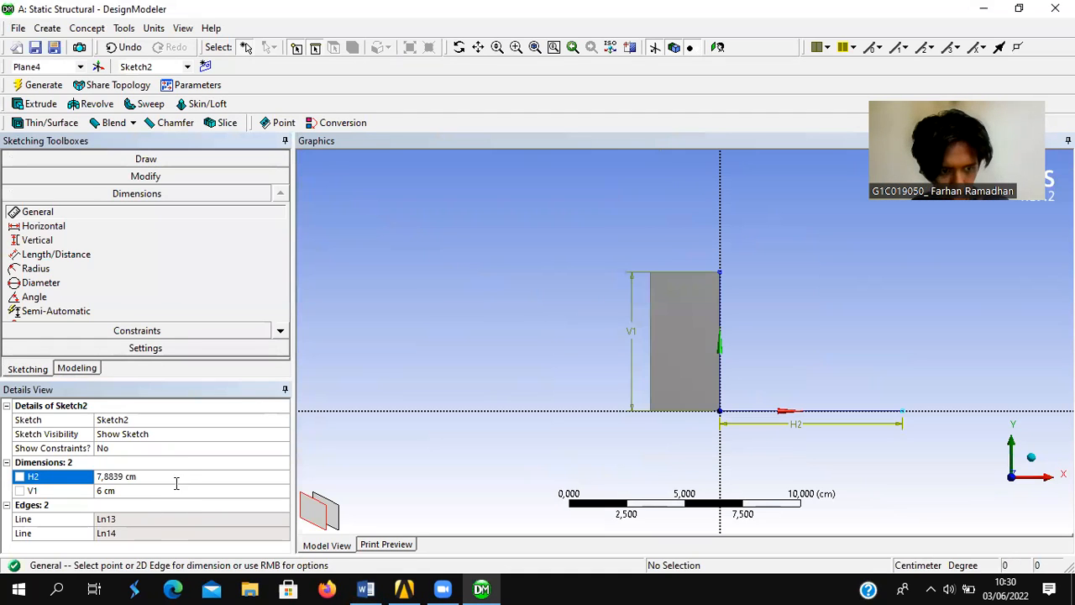
{"action": "left_click", "coordinate": [183, 476]}
{"action": "type", "text": "8"}
{"action": "key", "text": "Return"}
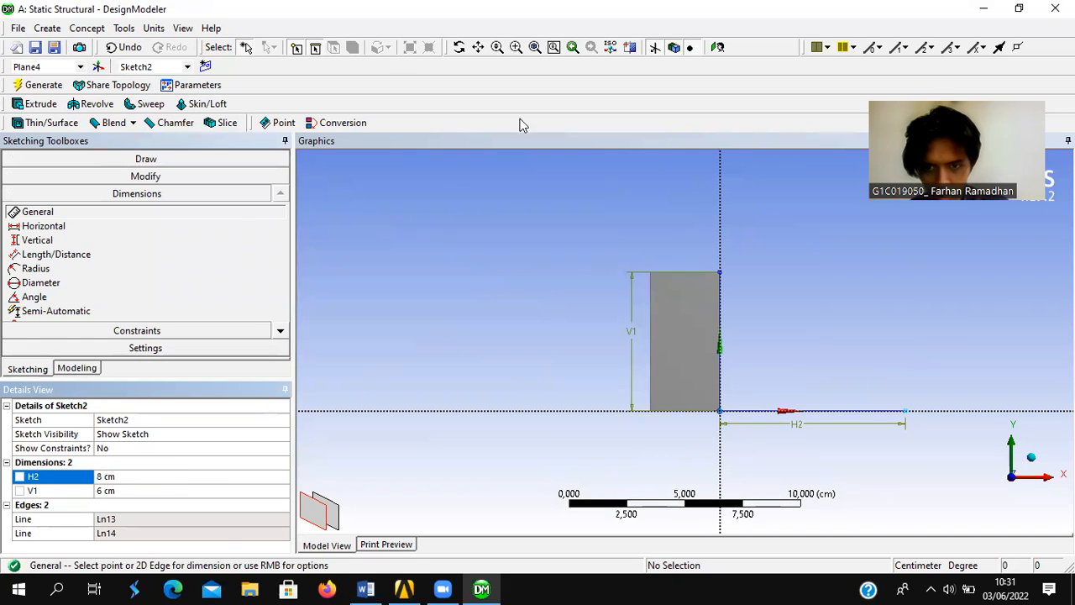
Draw a vertical line about 2.78 cm high upward from the free end of the horizontal base line.
{"action": "left_click", "coordinate": [126, 158]}
{"action": "left_click", "coordinate": [70, 178]}
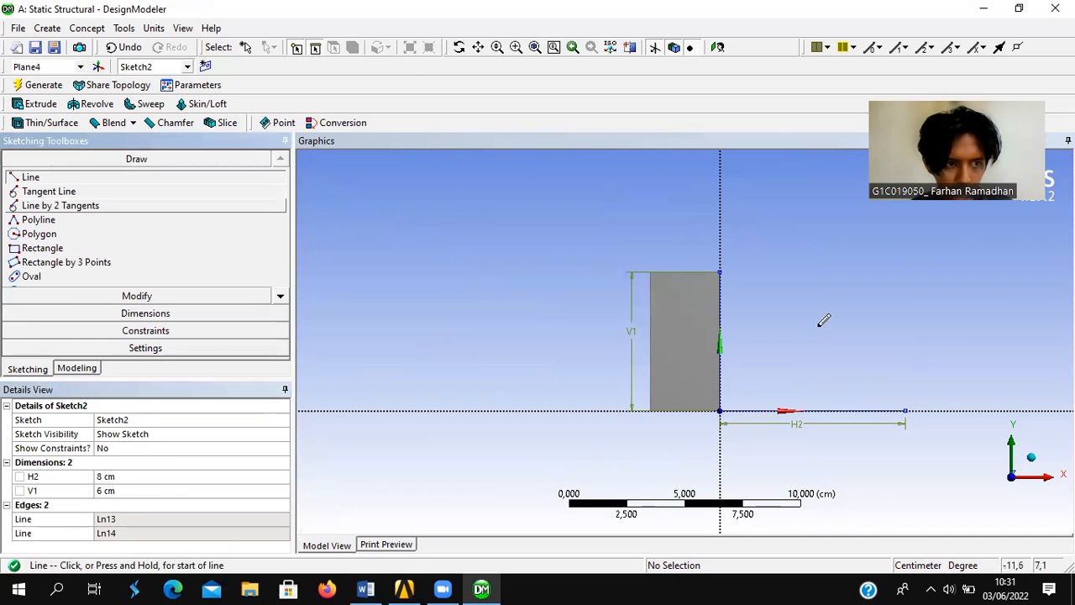
{"action": "left_click", "coordinate": [906, 410]}
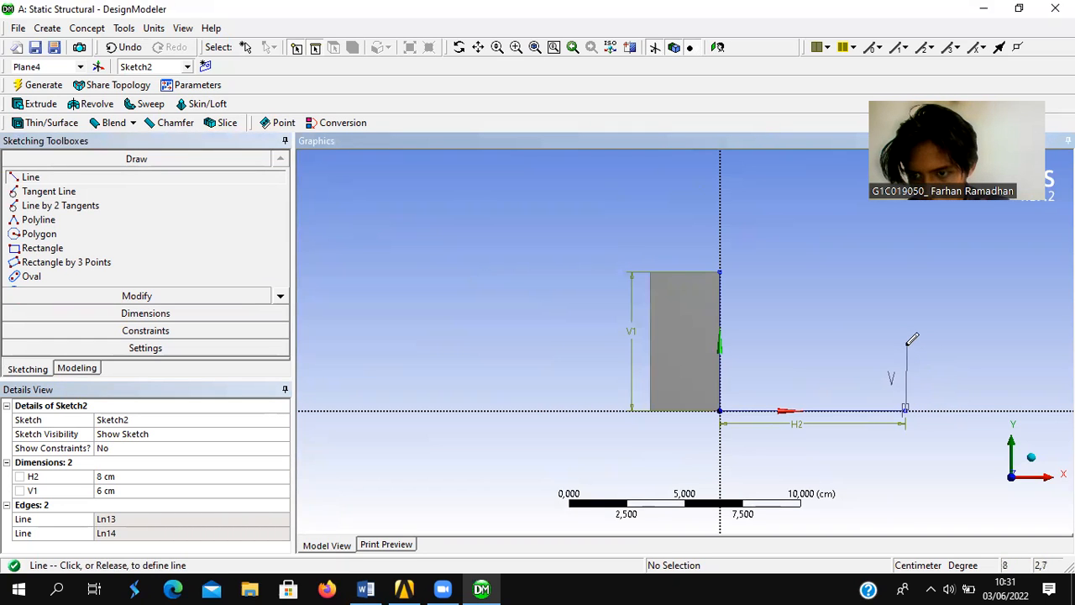
{"action": "left_click", "coordinate": [912, 340]}
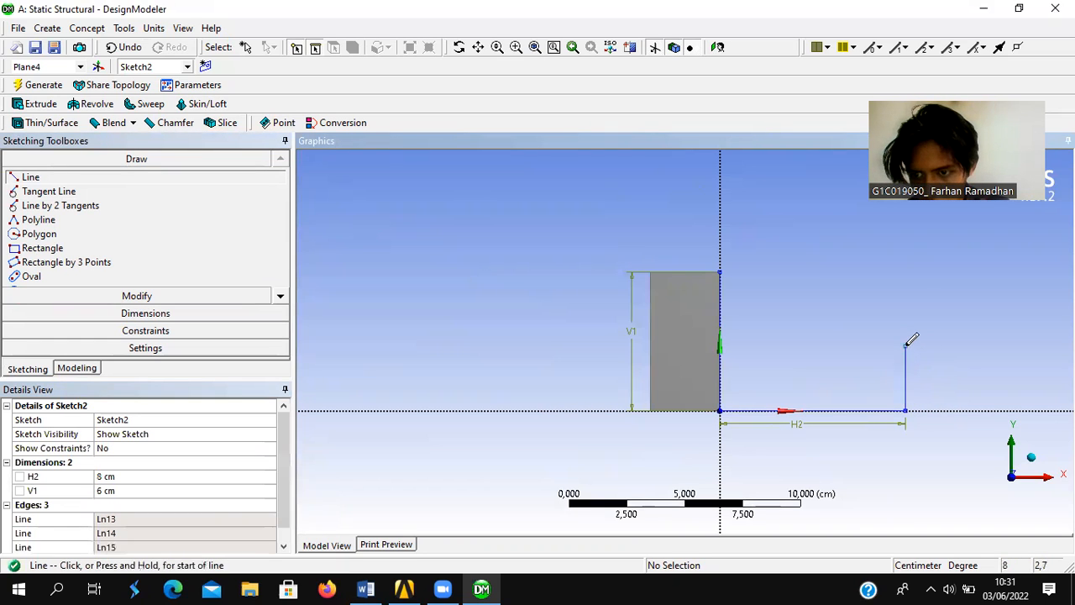
Dimension the outer vertical line, check the bracket figure in Word, and set the line's length to 4 cm.
{"action": "left_click", "coordinate": [146, 314]}
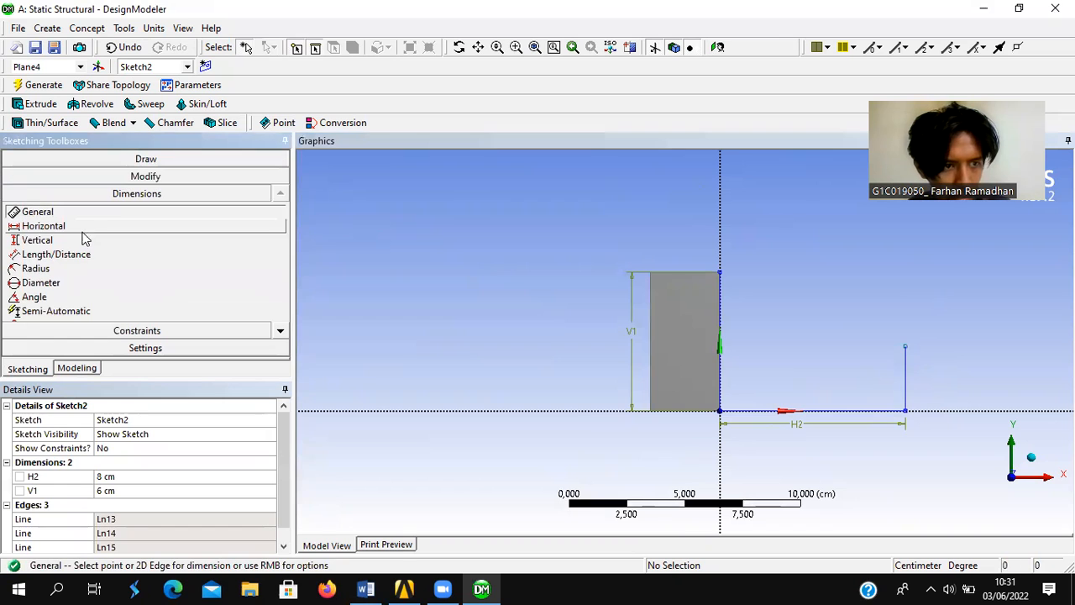
{"action": "left_click", "coordinate": [911, 380]}
{"action": "left_click", "coordinate": [916, 369]}
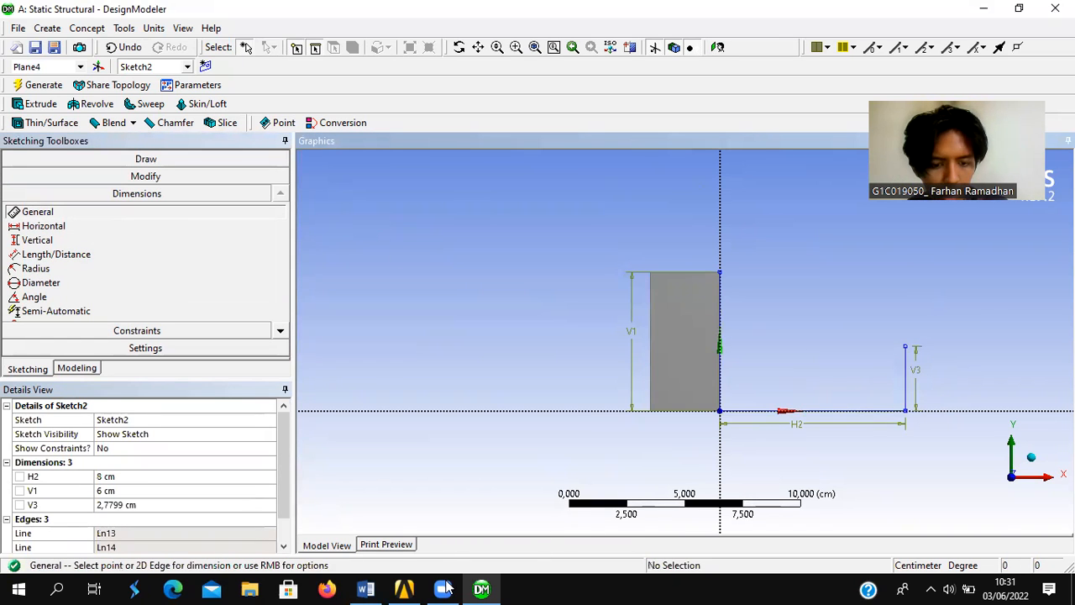
{"action": "left_click", "coordinate": [366, 589]}
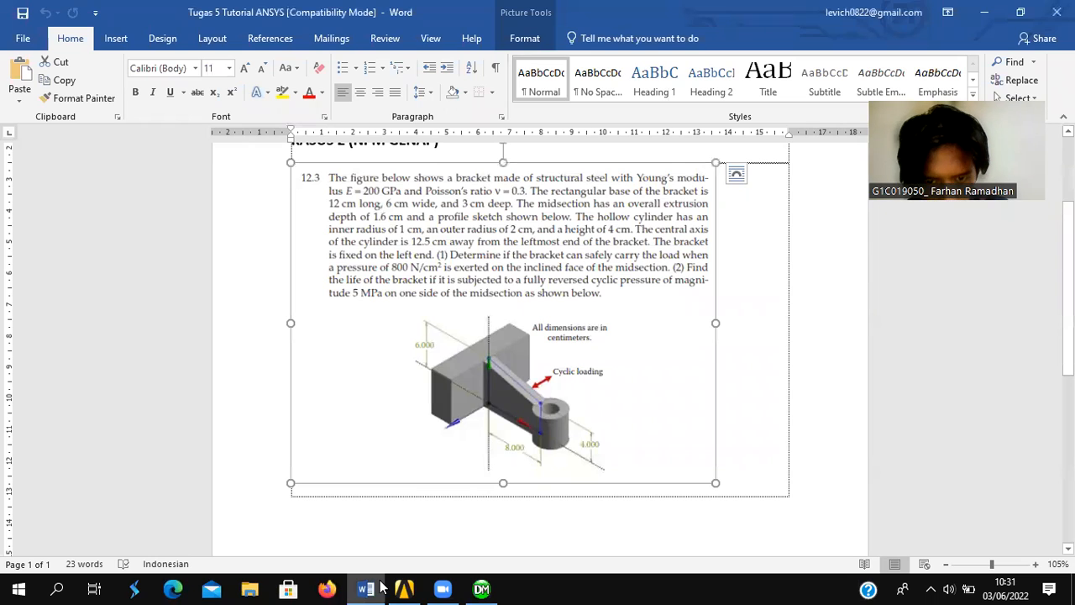
{"action": "left_click", "coordinate": [378, 588]}
{"action": "left_click", "coordinate": [134, 504]}
{"action": "type", "text": "4"}
{"action": "key", "text": "Return"}
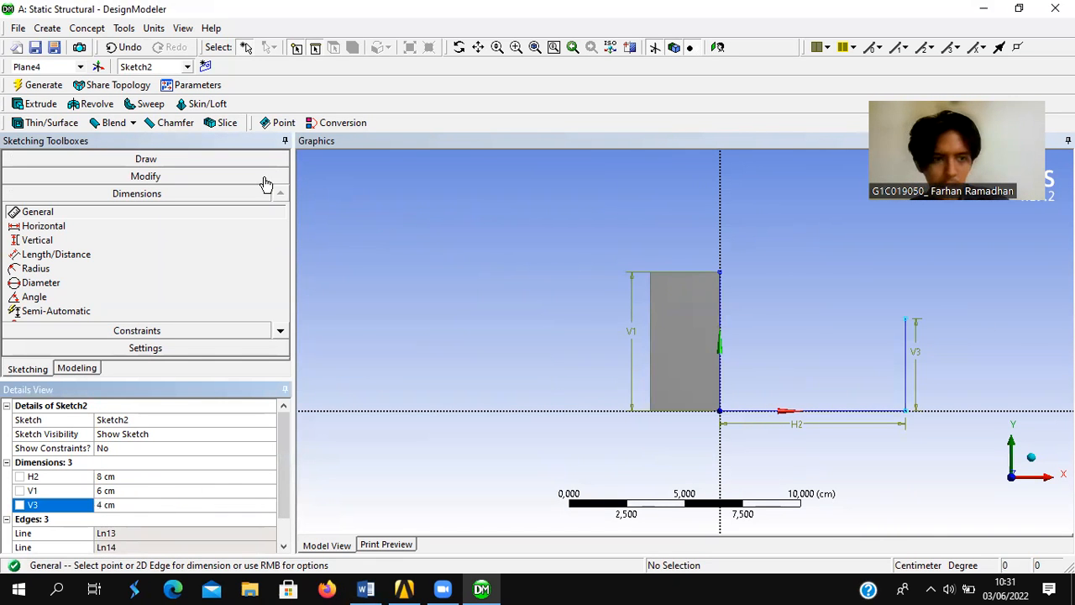
Close the profile with a sloped line joining the upper ends of both vertical lines, and inspect it in isometric view.
{"action": "left_click", "coordinate": [147, 159]}
{"action": "left_click", "coordinate": [74, 178]}
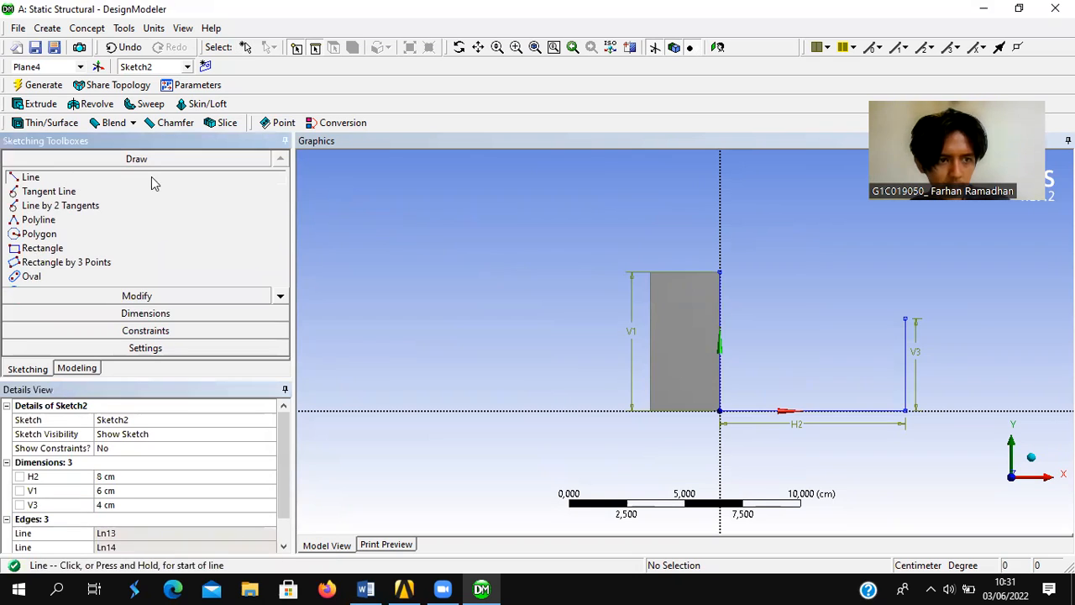
{"action": "left_click", "coordinate": [721, 269]}
{"action": "left_click", "coordinate": [906, 317]}
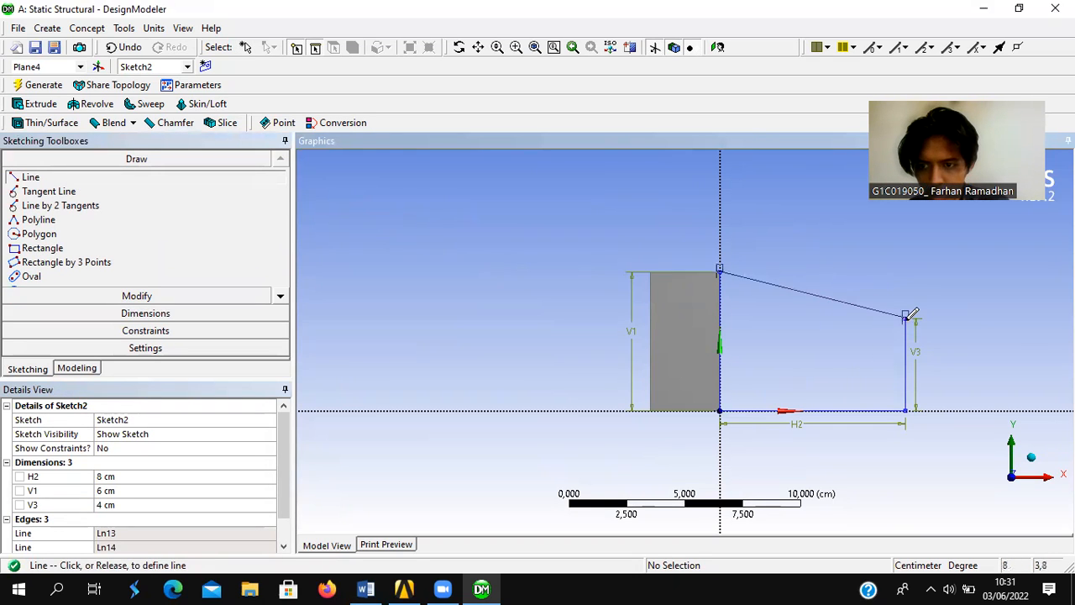
{"action": "left_click", "coordinate": [1030, 458]}
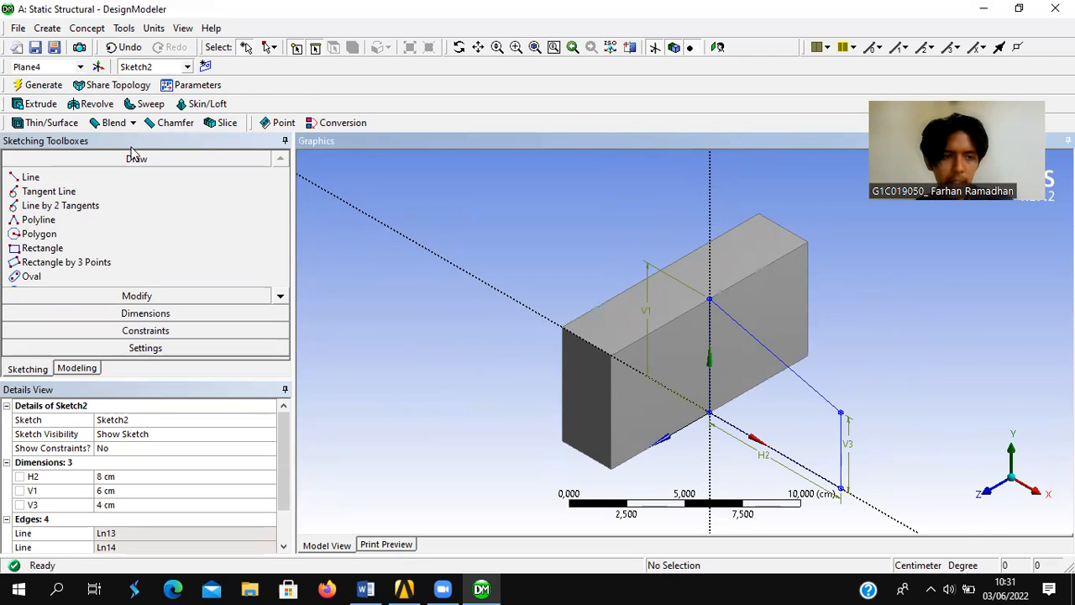
{"action": "scroll", "coordinate": [765, 313], "scroll_direction": "up", "scroll_amount": 3}
{"action": "scroll", "coordinate": [765, 312], "scroll_direction": "up", "scroll_amount": 2}
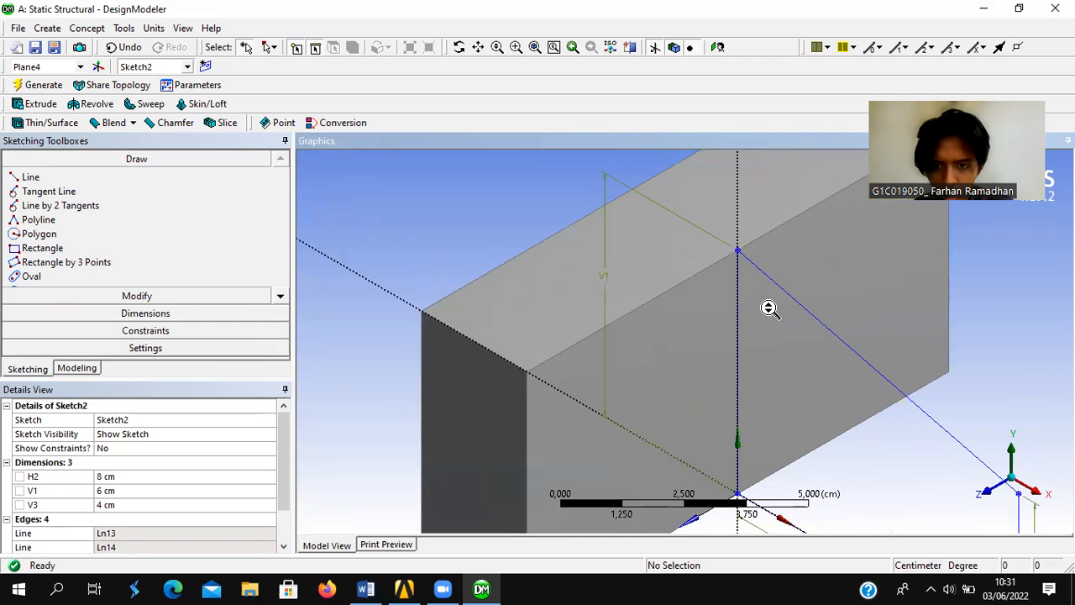
{"action": "scroll", "coordinate": [769, 308], "scroll_direction": "down", "scroll_amount": 3}
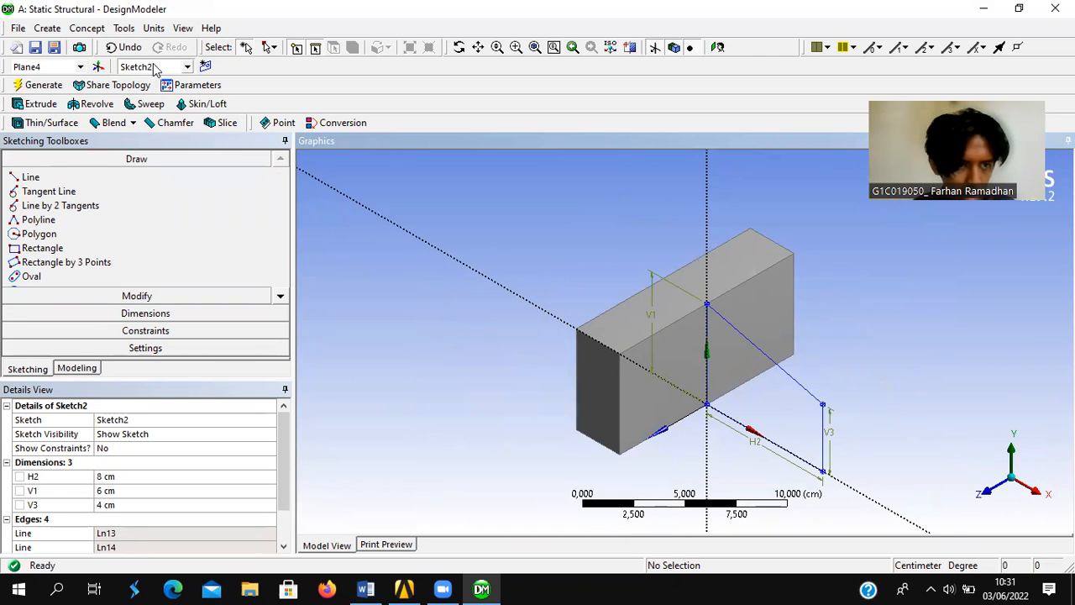
Start an extrusion of Sketch2 with Add Material and set its direction to Both - Symmetric.
{"action": "left_click", "coordinate": [51, 104]}
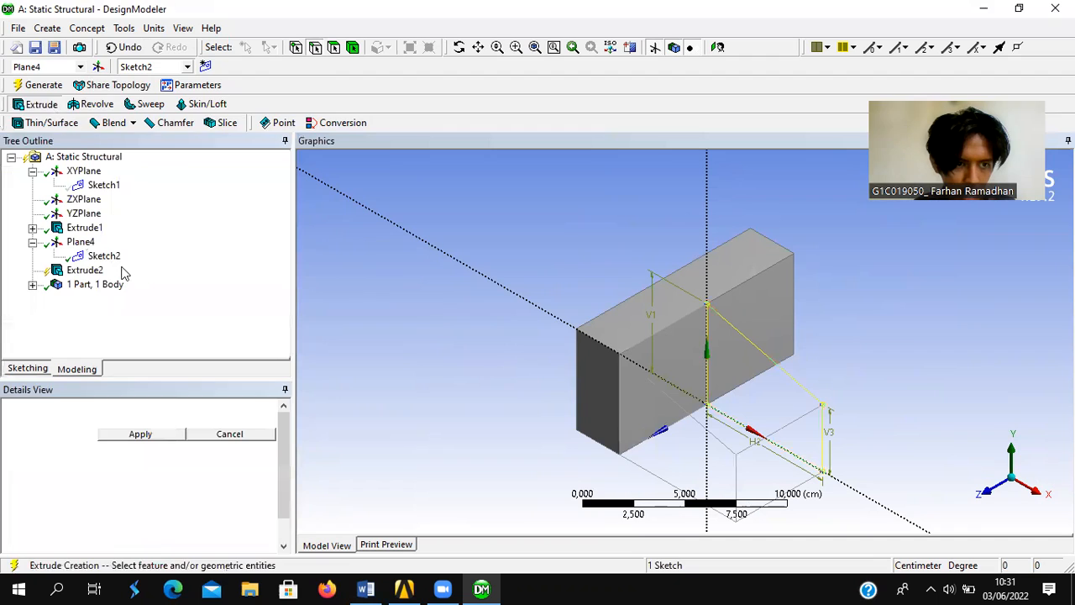
{"action": "left_click", "coordinate": [104, 255]}
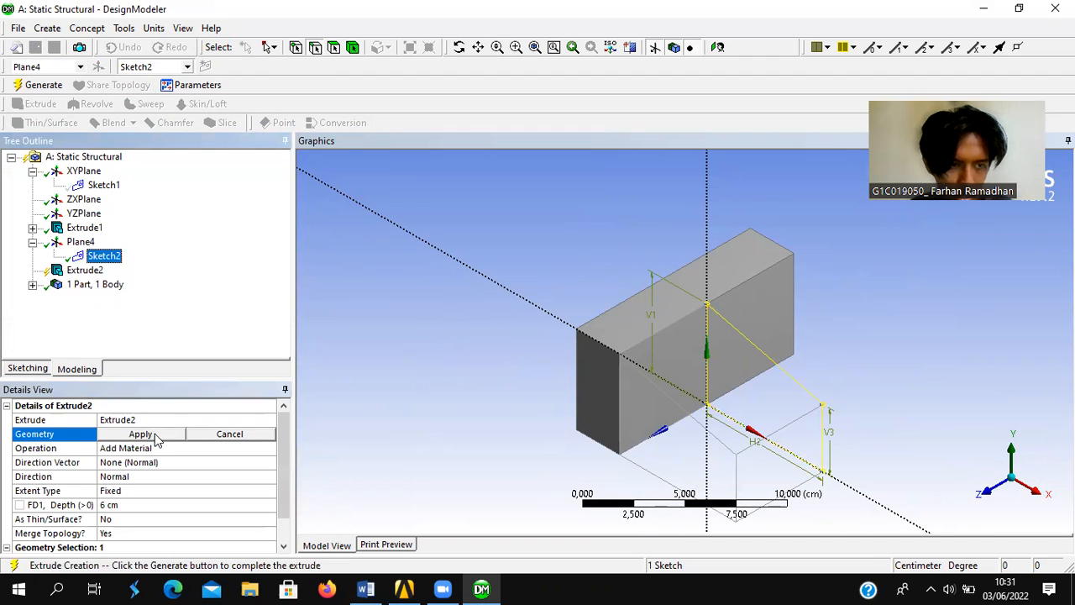
{"action": "left_click", "coordinate": [141, 434]}
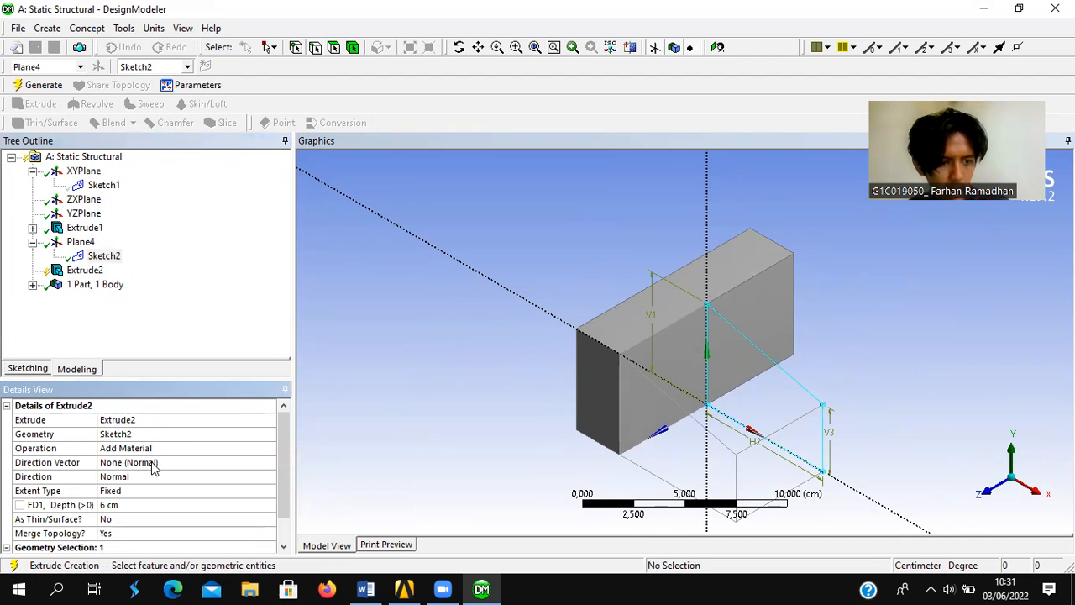
{"action": "left_click", "coordinate": [152, 464]}
{"action": "left_click", "coordinate": [199, 479]}
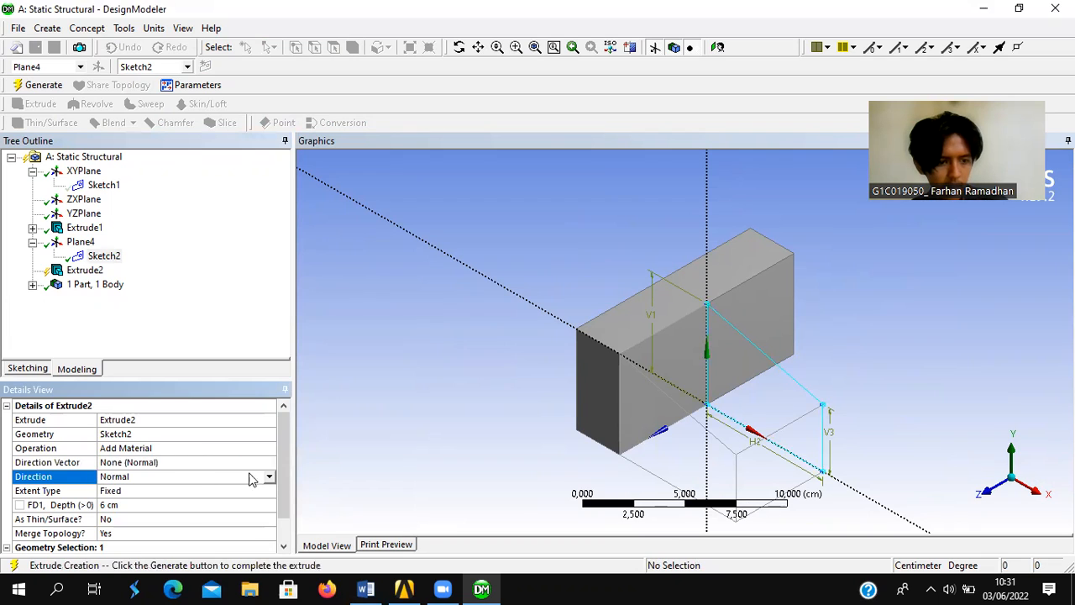
{"action": "left_click", "coordinate": [263, 478]}
{"action": "left_click", "coordinate": [159, 505]}
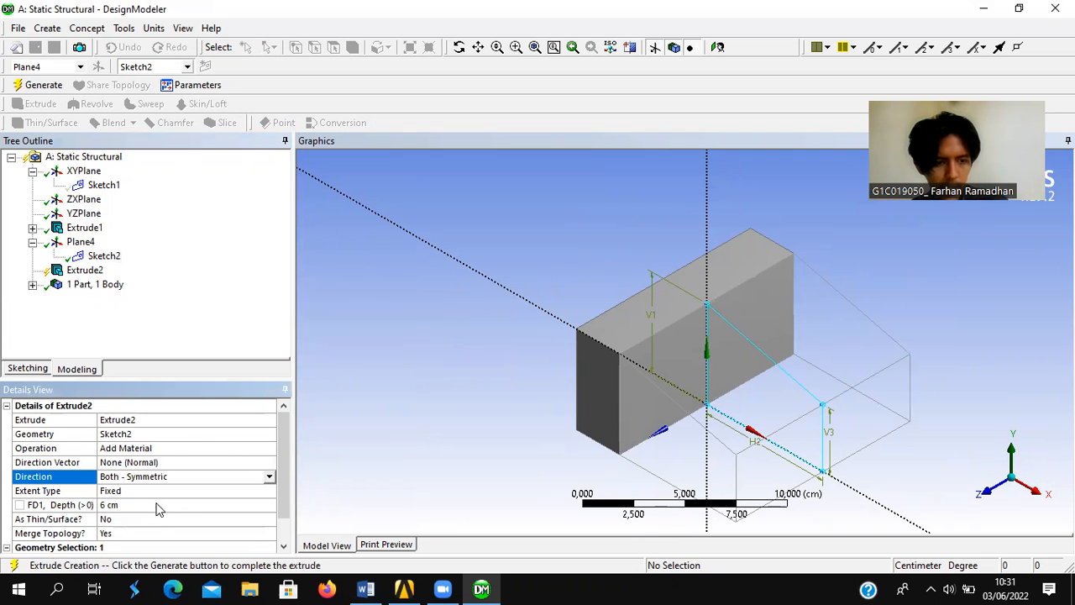
Check the midsection depth in the Word problem statement, set the symmetric extrusion's depth to 0,8 cm, and generate it.
{"action": "left_click", "coordinate": [144, 507]}
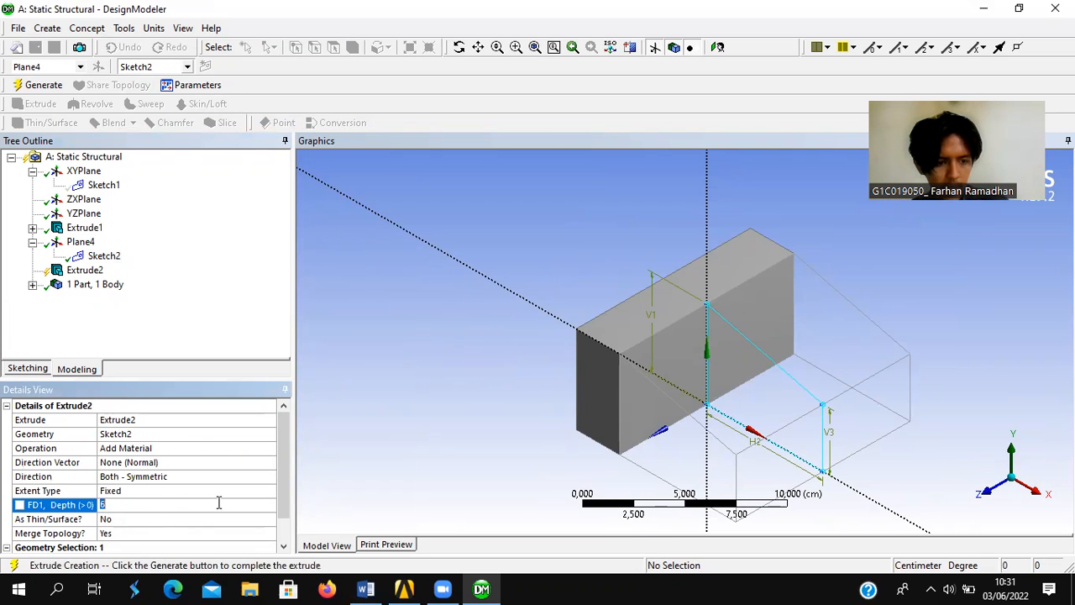
{"action": "left_click", "coordinate": [483, 588]}
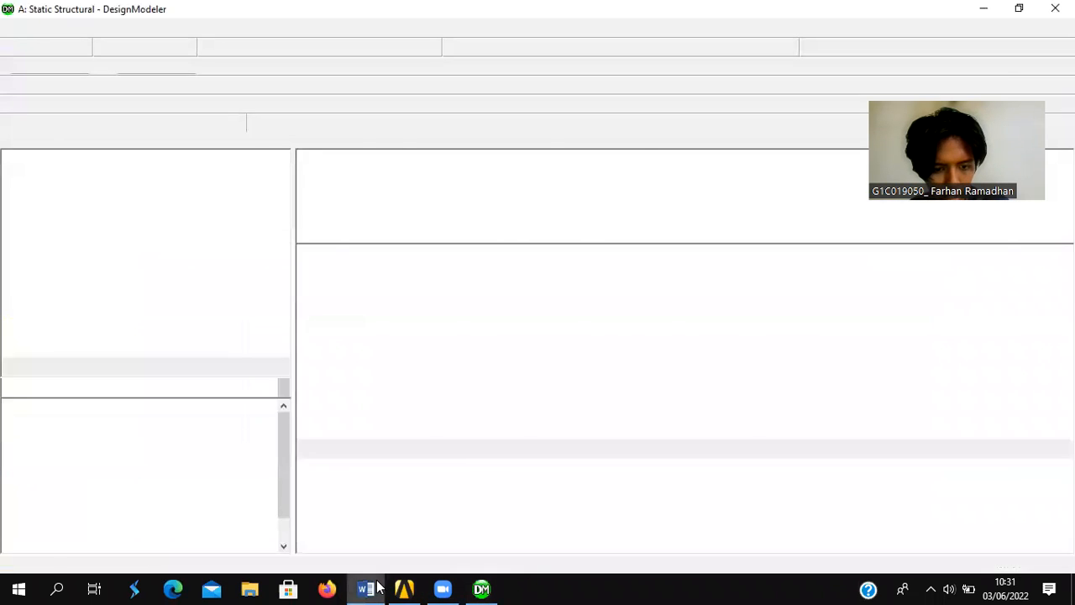
{"action": "left_click", "coordinate": [367, 588]}
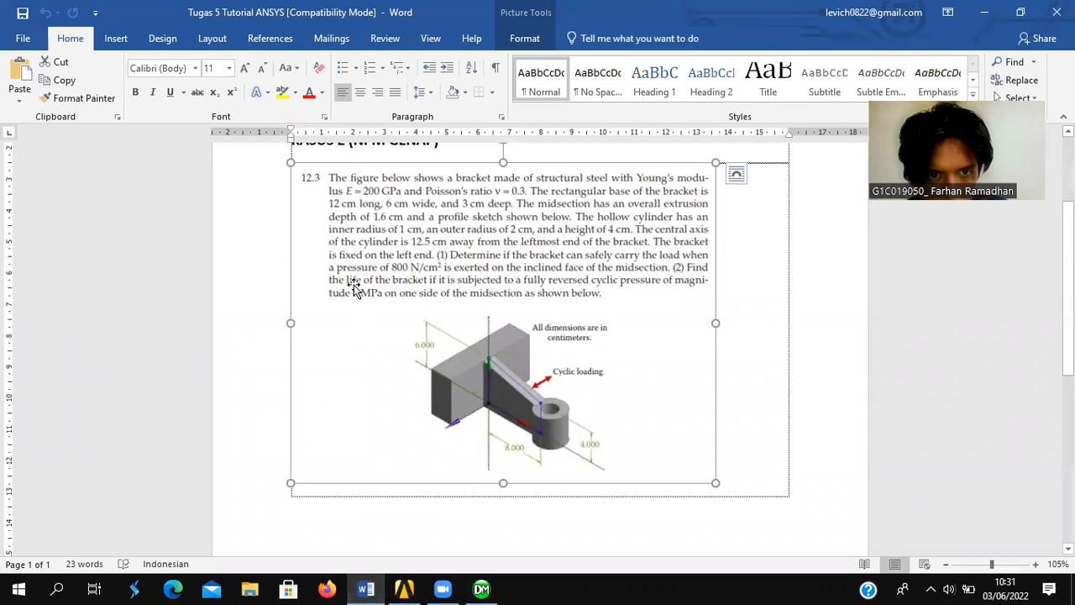
{"action": "left_click", "coordinate": [496, 586]}
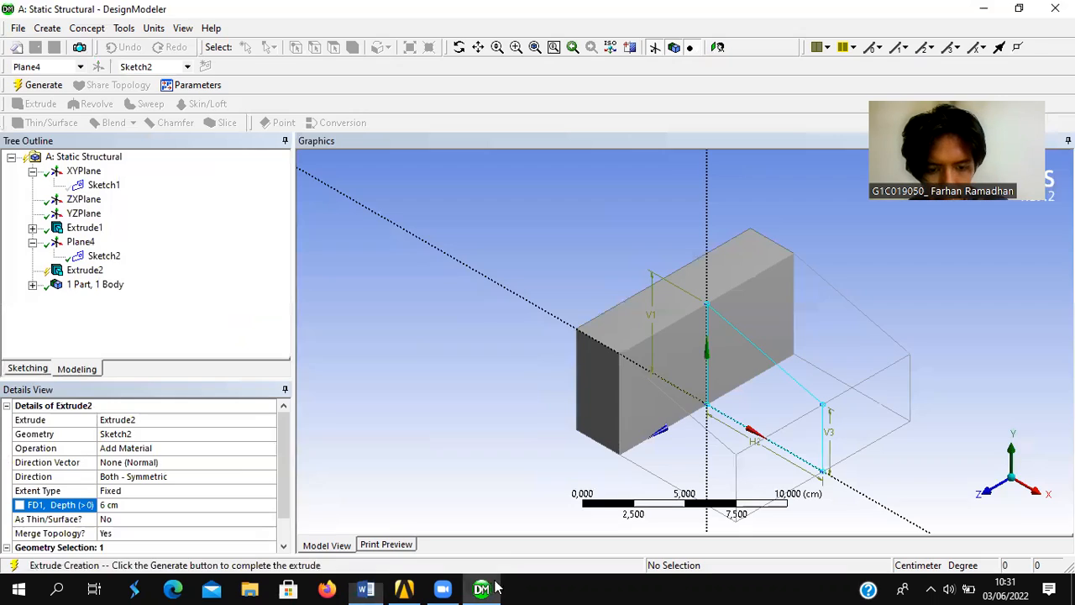
{"action": "left_click", "coordinate": [171, 502]}
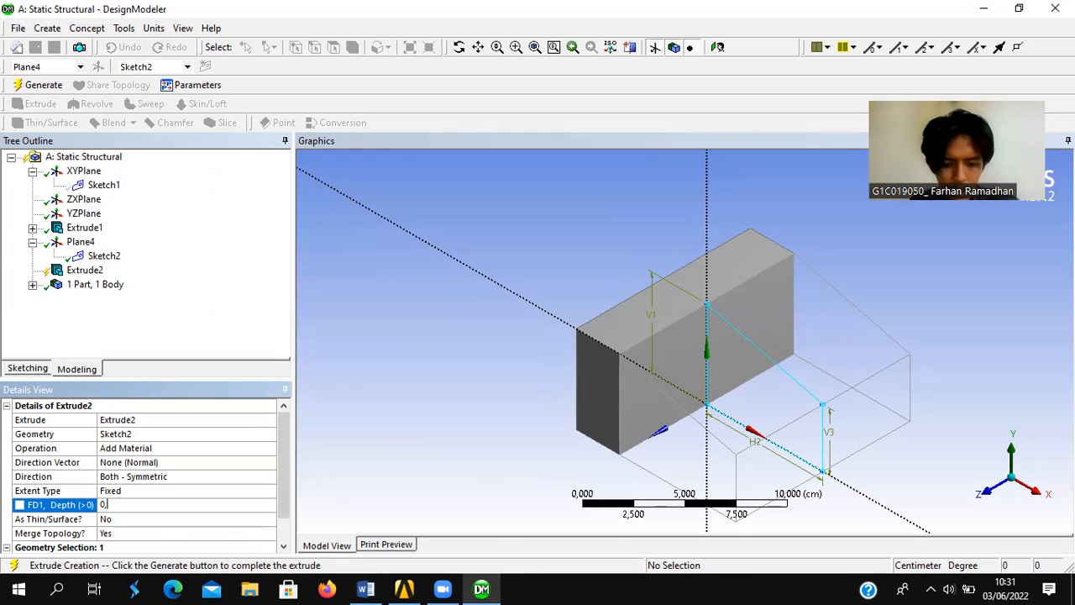
{"action": "key", "text": "Return"}
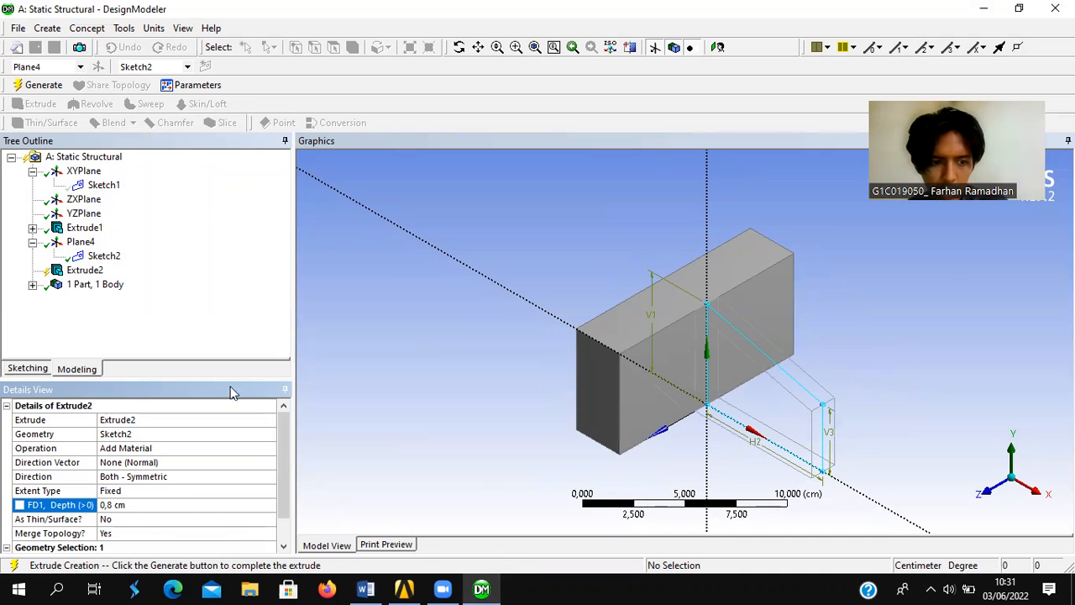
{"action": "left_click", "coordinate": [43, 86]}
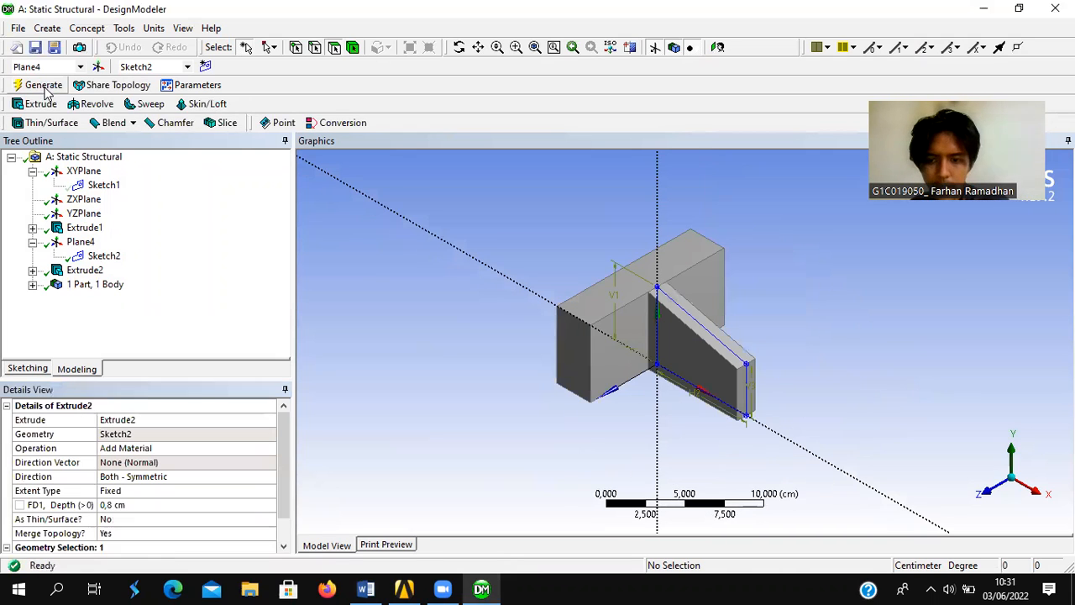
Hide Sketch2 so only the midsection solid is displayed.
{"action": "right_click", "coordinate": [106, 256]}
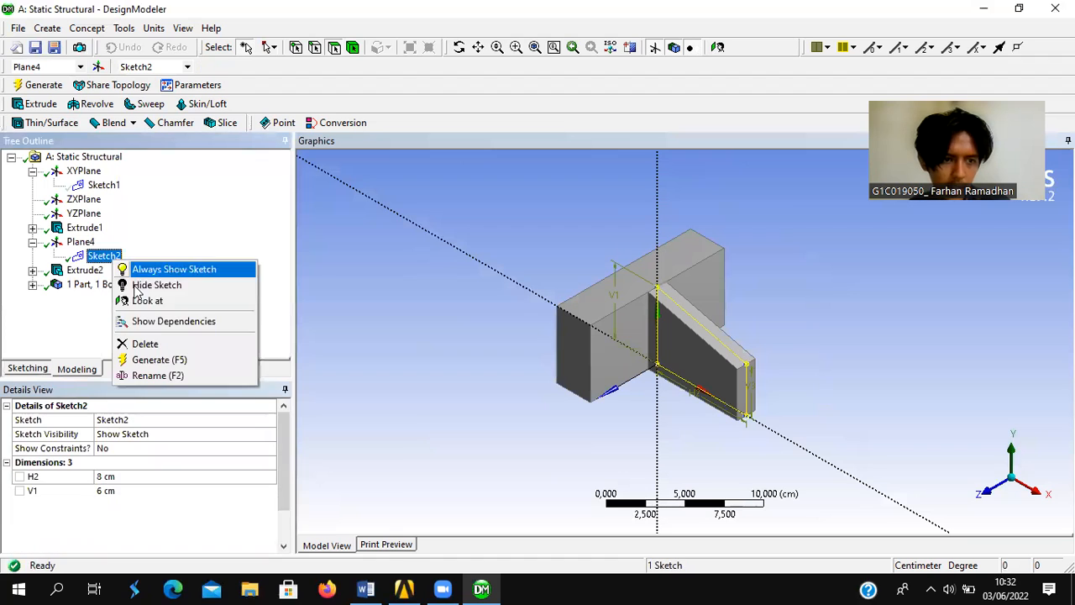
{"action": "left_click", "coordinate": [158, 285]}
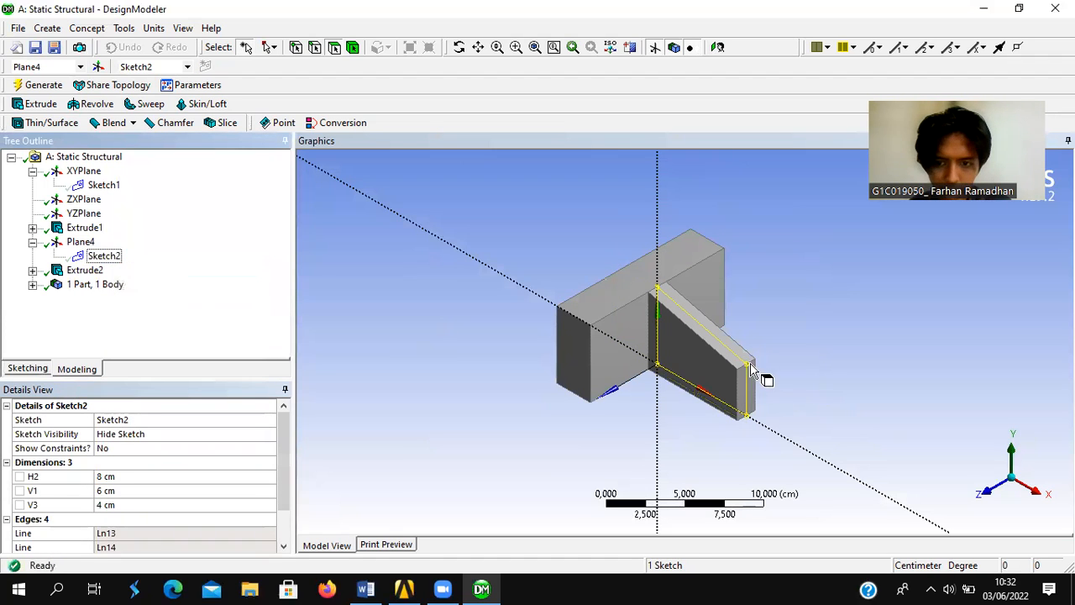
{"action": "left_click", "coordinate": [832, 377]}
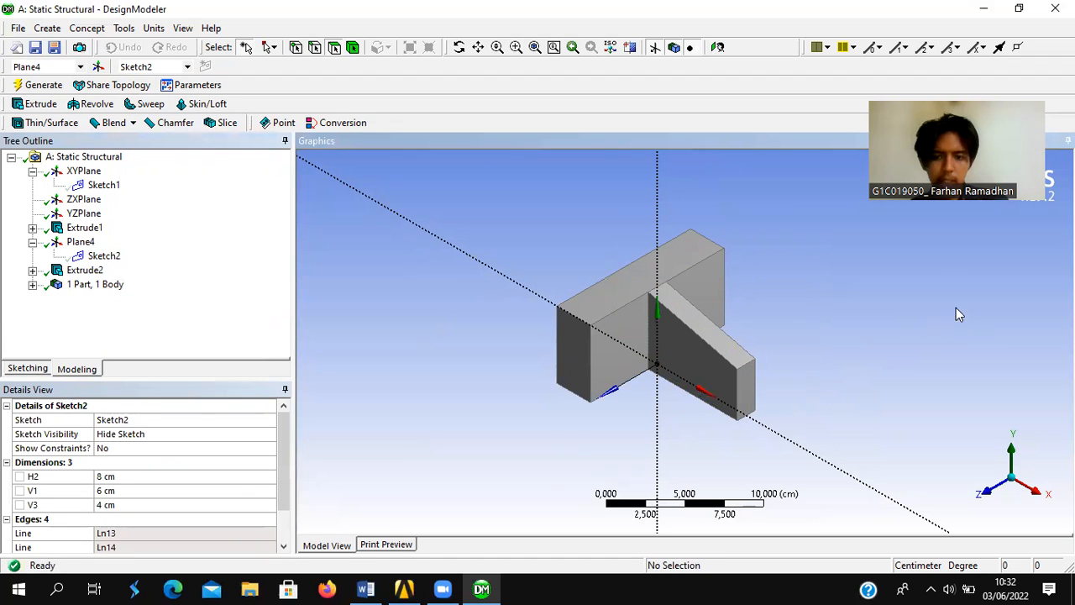
Start a new plane of type From Plane and assign ZXPlane as its base plane.
{"action": "left_click", "coordinate": [99, 67]}
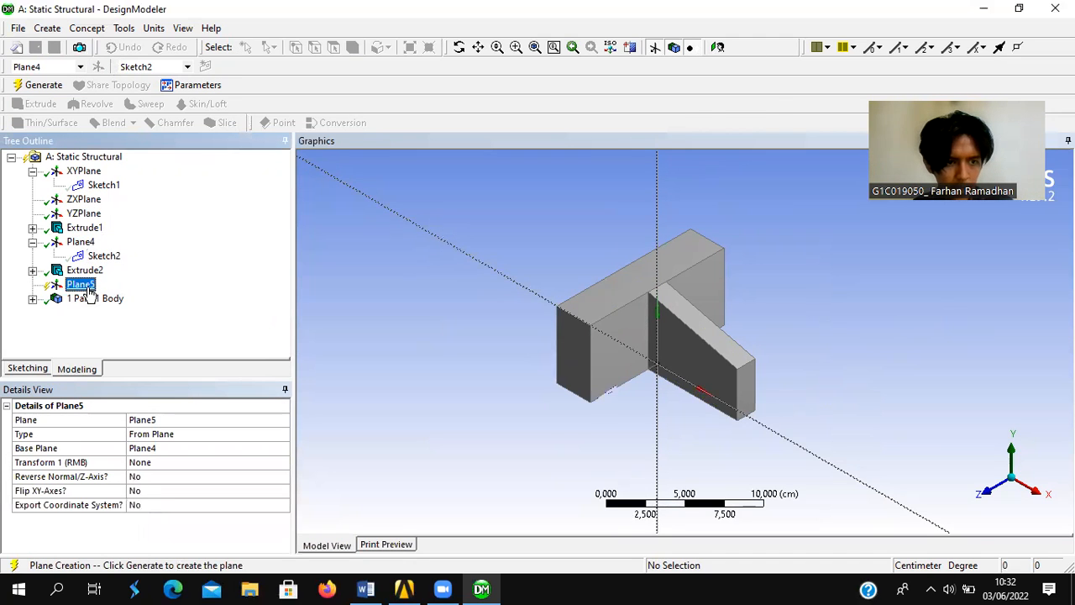
{"action": "left_click", "coordinate": [176, 432]}
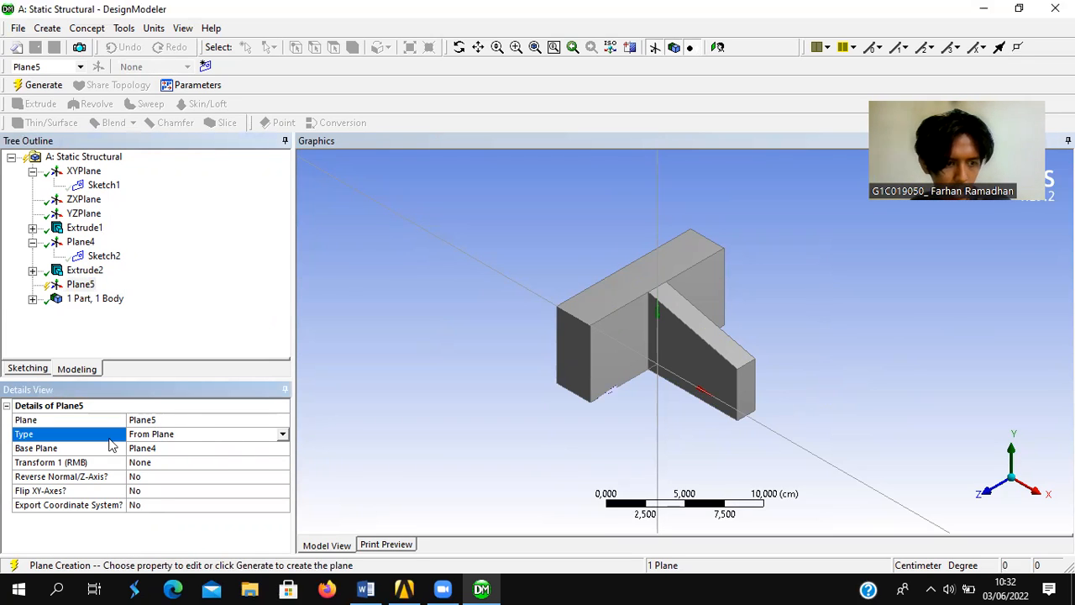
{"action": "left_click", "coordinate": [84, 171]}
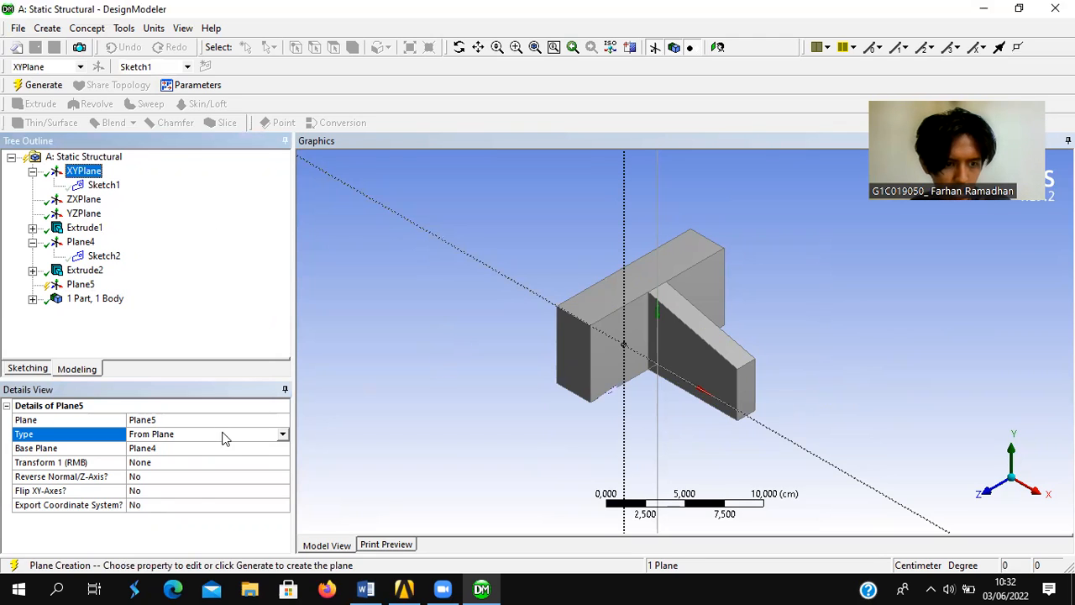
{"action": "left_click", "coordinate": [283, 434]}
{"action": "left_click", "coordinate": [252, 332]}
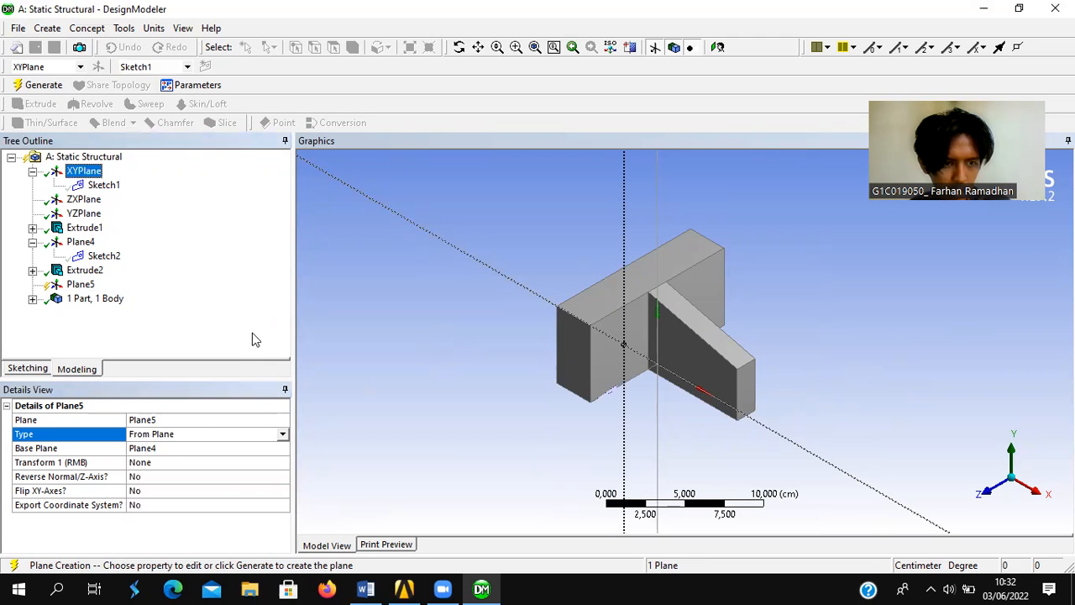
{"action": "left_click", "coordinate": [156, 450]}
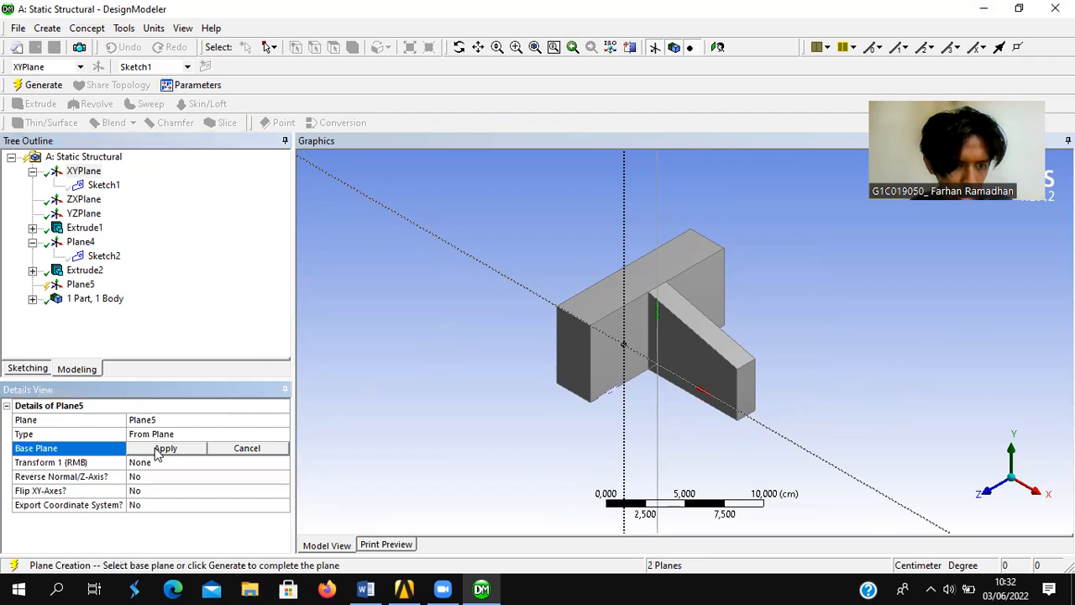
{"action": "left_click", "coordinate": [84, 172]}
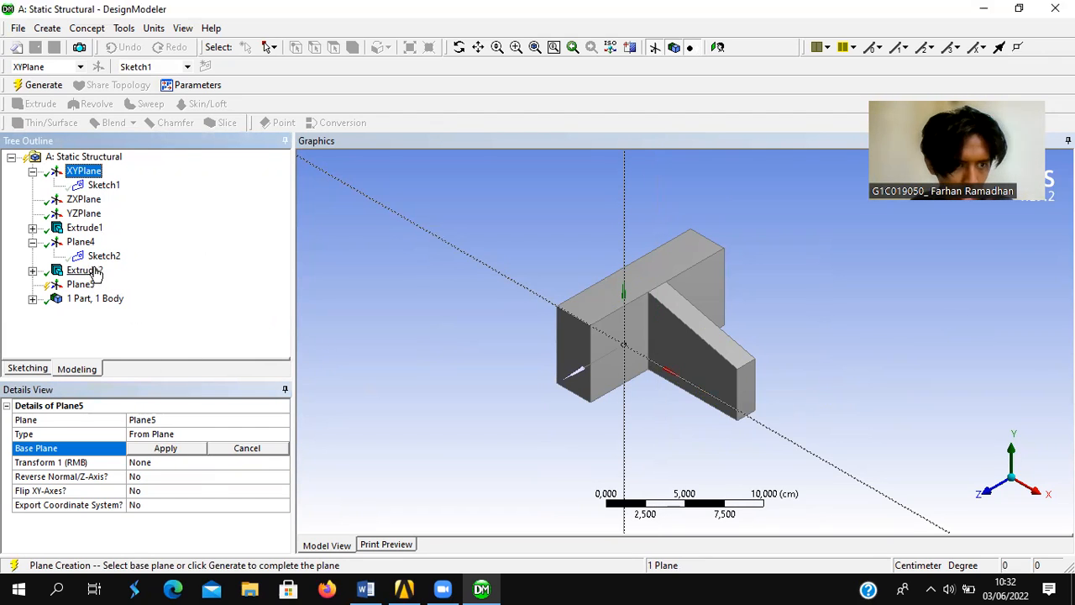
{"action": "left_click", "coordinate": [84, 214]}
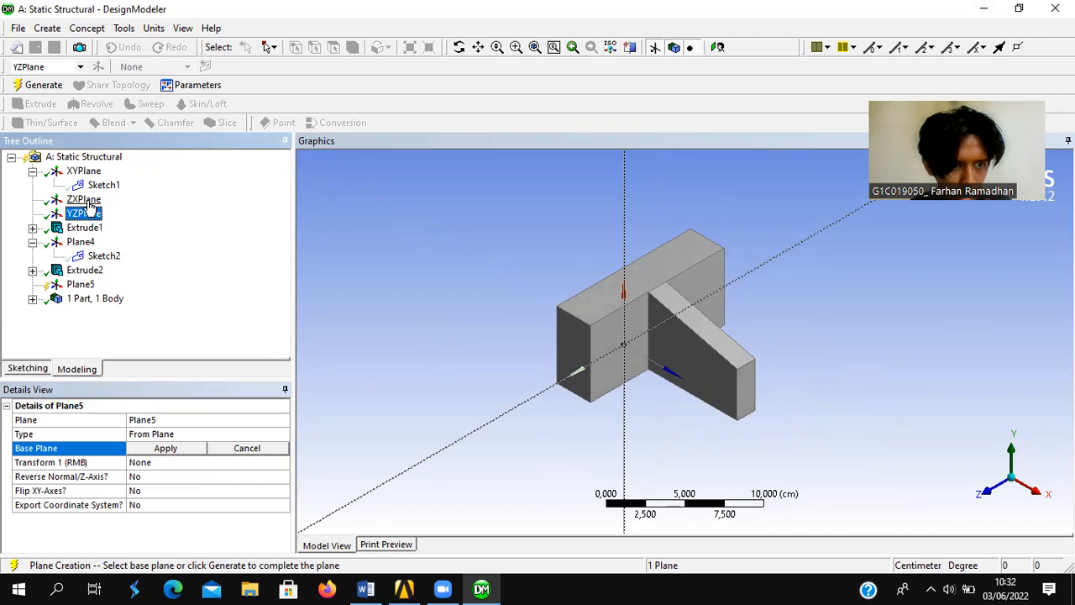
{"action": "left_click", "coordinate": [88, 201]}
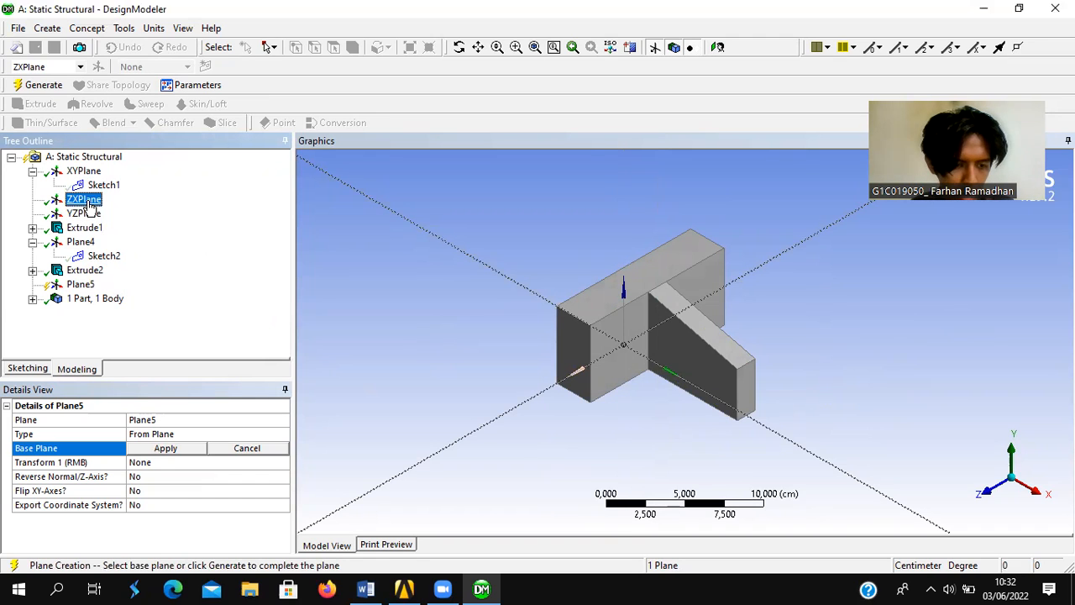
{"action": "left_click", "coordinate": [165, 450]}
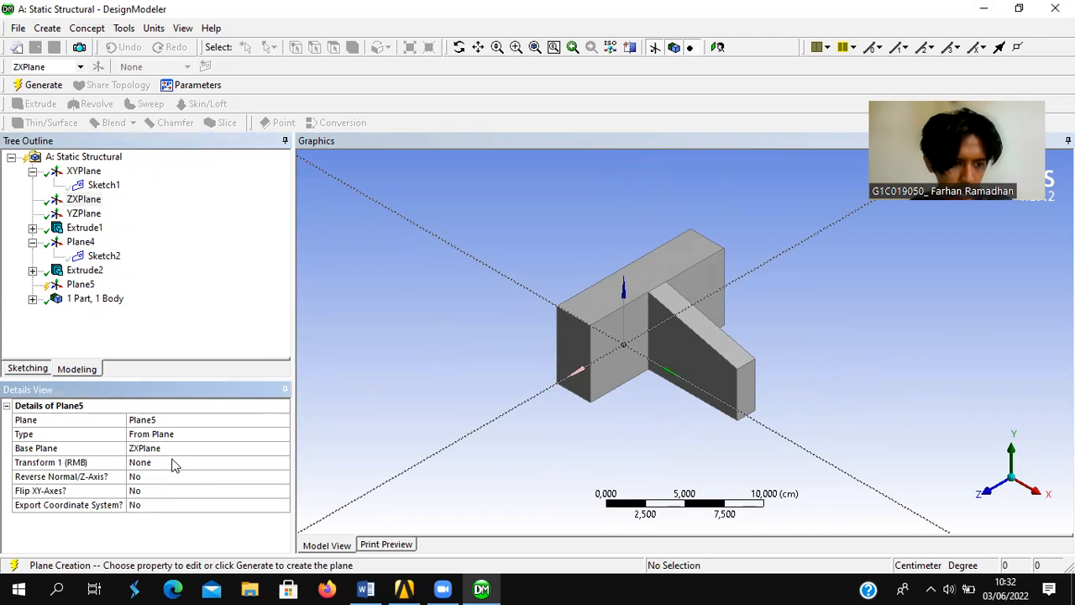
Apply an Offset Y transform of 12,5 cm to the new plane and generate it.
{"action": "left_click", "coordinate": [172, 463]}
{"action": "left_click", "coordinate": [283, 463]}
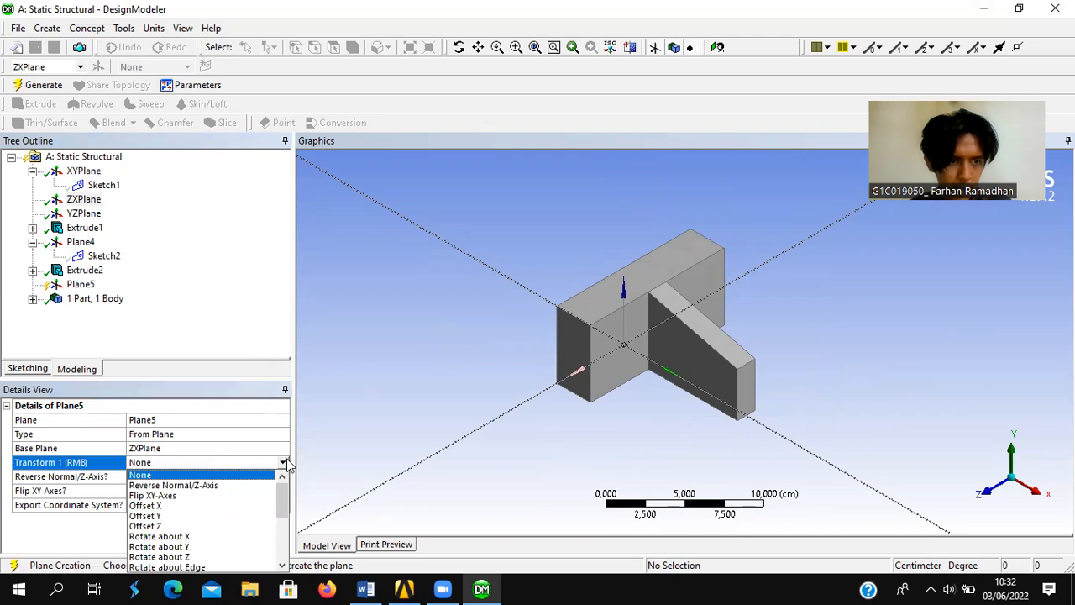
{"action": "left_click", "coordinate": [148, 515]}
{"action": "left_click", "coordinate": [155, 476]}
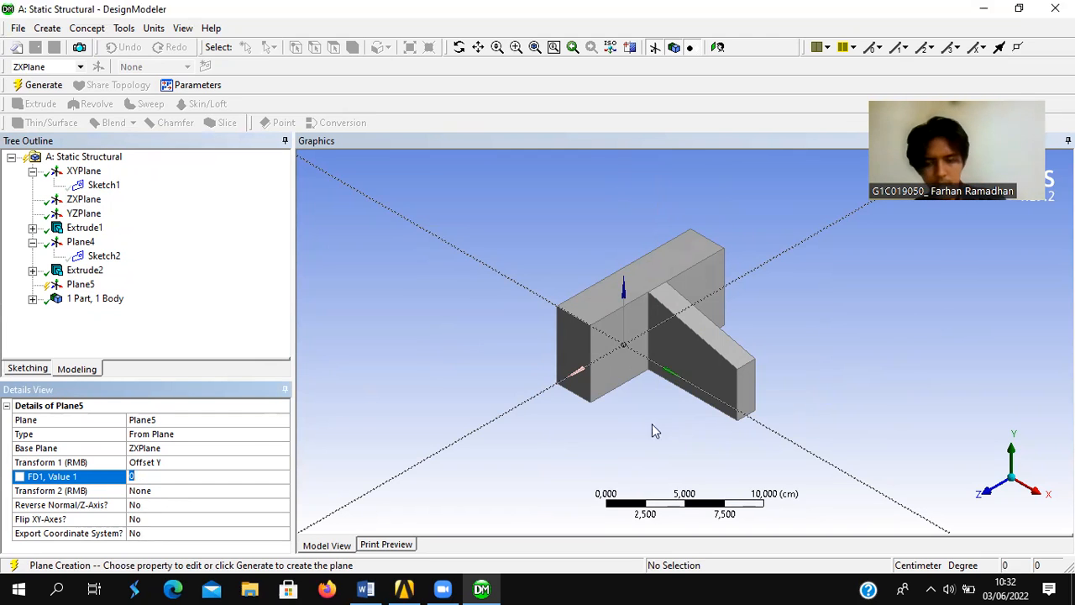
{"action": "type", "text": "12,5"}
{"action": "key", "text": "Return"}
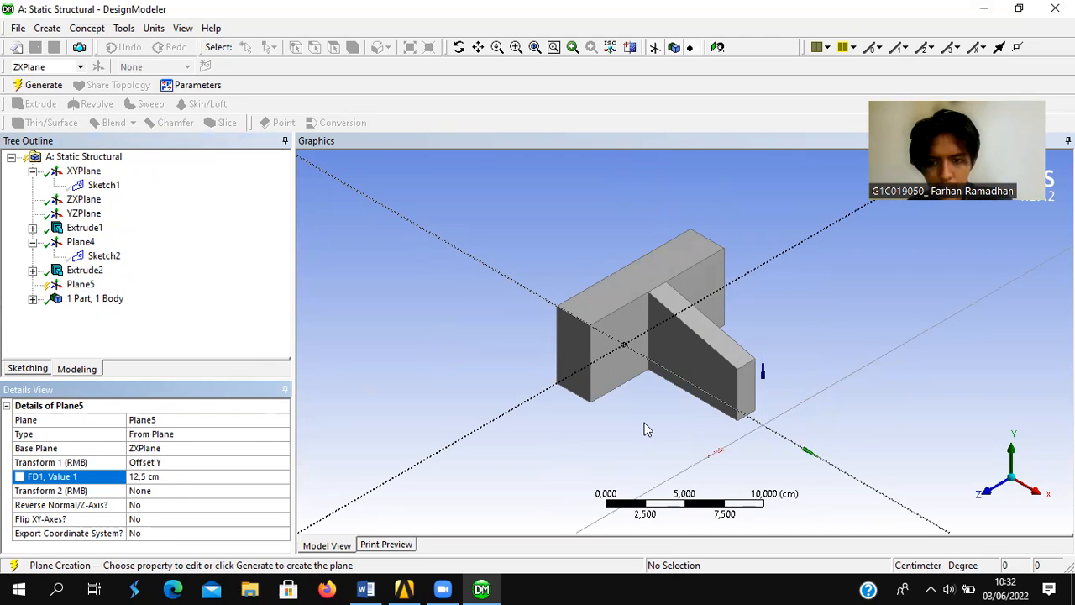
{"action": "left_click", "coordinate": [39, 85]}
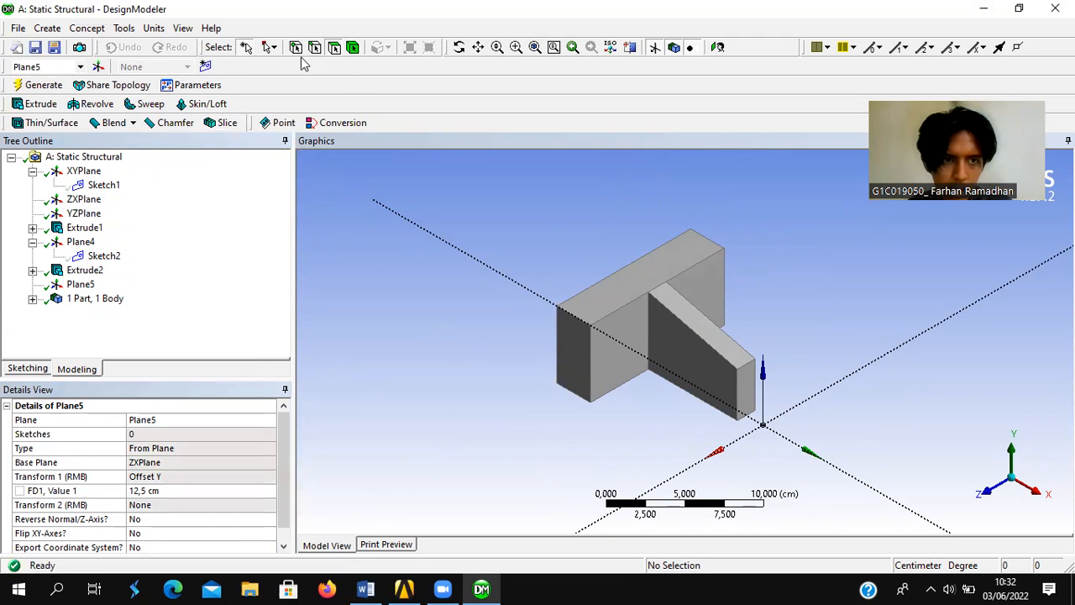
Create a sketch on Plane5 and draw a circle about 3,64 cm in diameter centred on the plane's origin.
{"action": "left_click", "coordinate": [81, 284]}
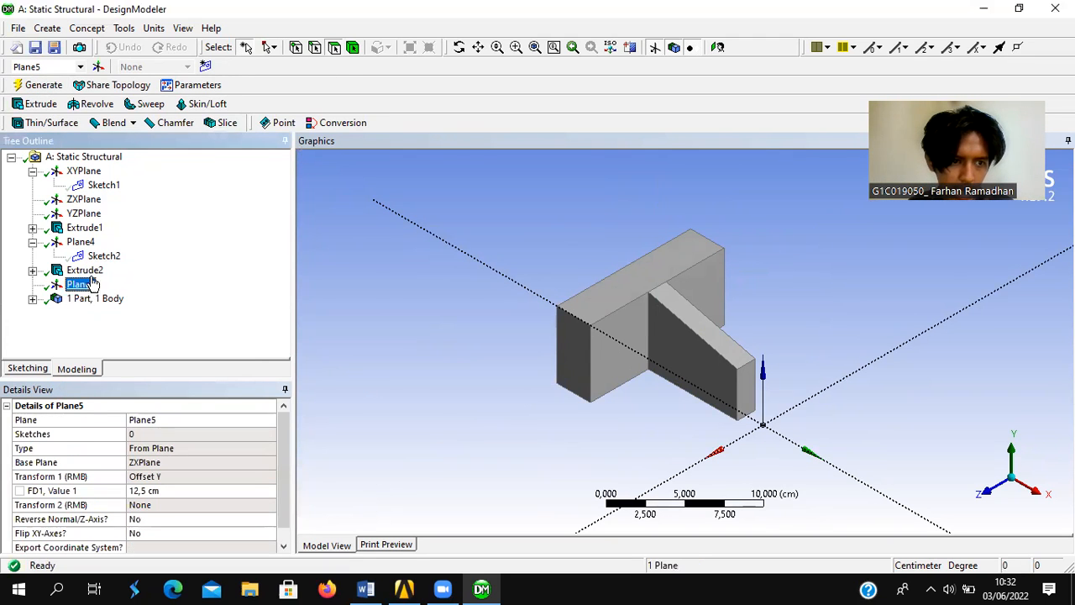
{"action": "left_click", "coordinate": [209, 69]}
{"action": "left_click", "coordinate": [105, 301]}
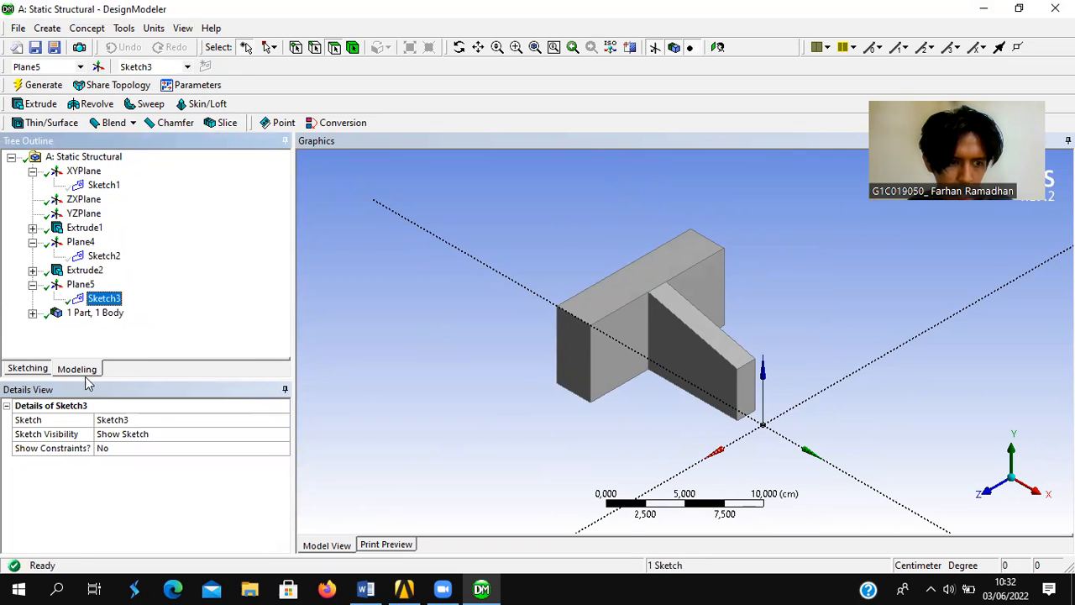
{"action": "left_click", "coordinate": [41, 371]}
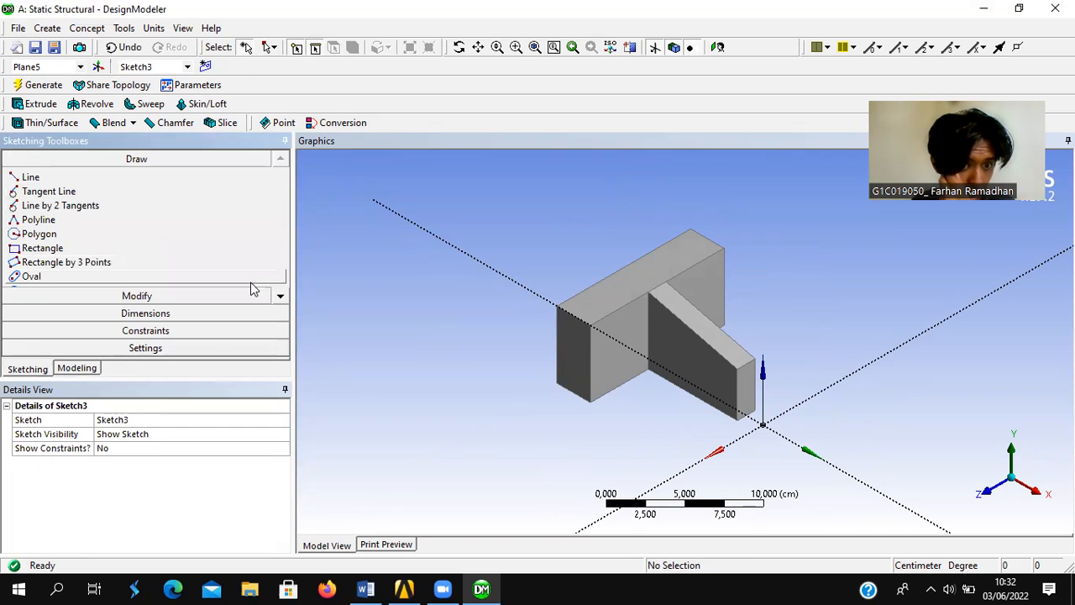
{"action": "left_click", "coordinate": [280, 301]}
{"action": "left_click", "coordinate": [280, 301]}
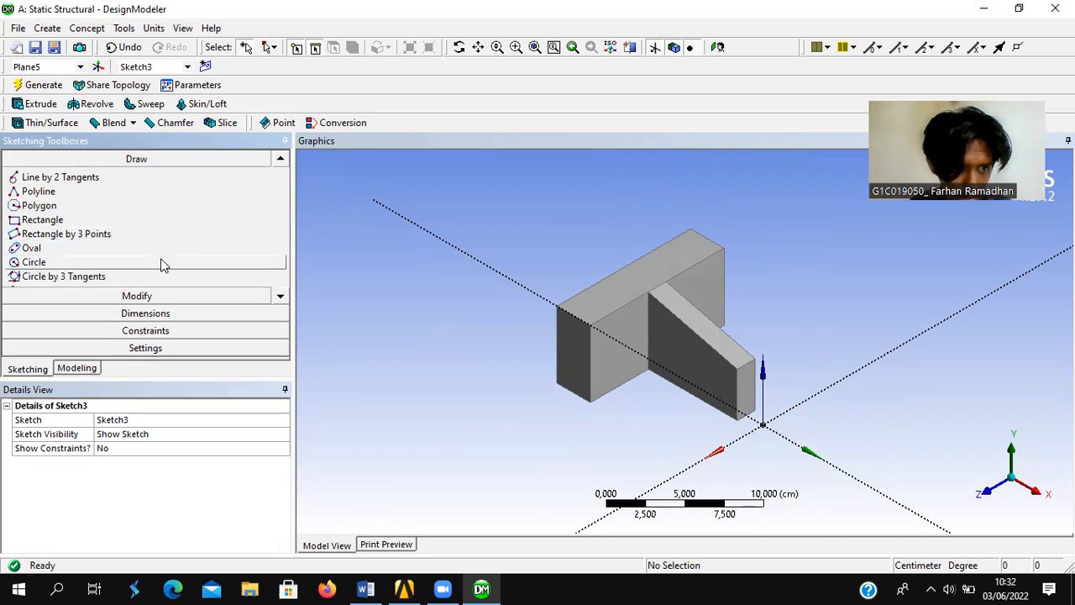
{"action": "left_click", "coordinate": [161, 262]}
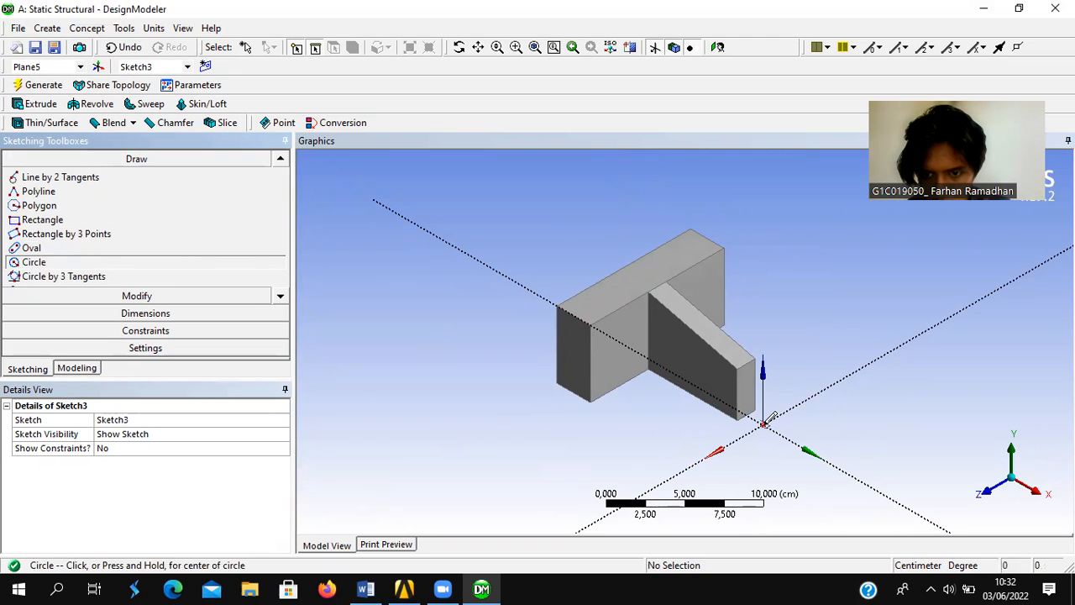
{"action": "left_click", "coordinate": [764, 424]}
{"action": "left_click", "coordinate": [770, 419]}
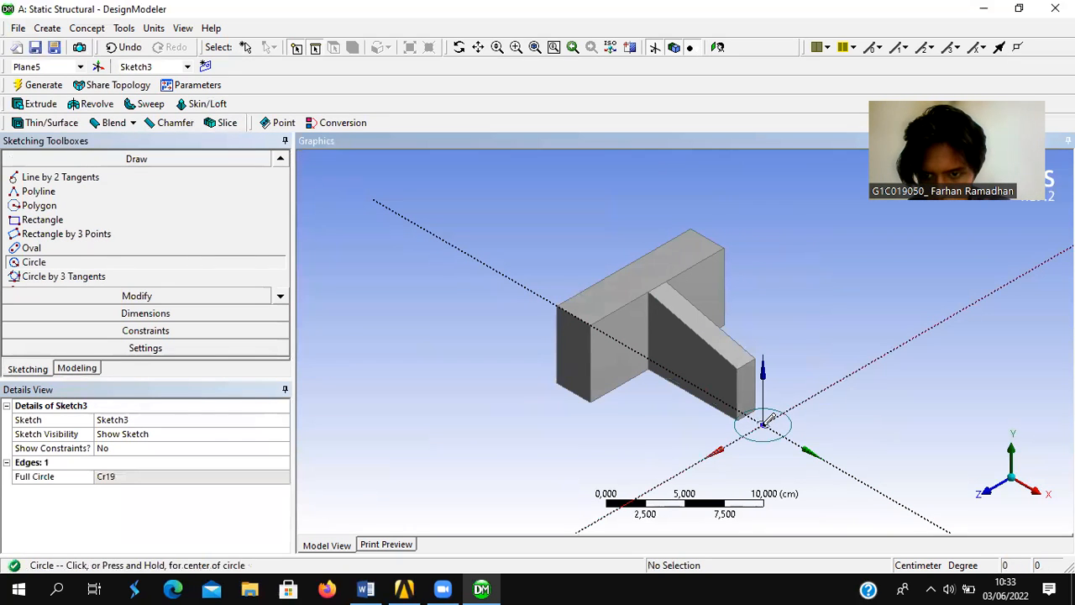
Draw a smaller concentric circle inside the first one, roughly half its diameter.
{"action": "scroll", "coordinate": [777, 430], "scroll_direction": "up", "scroll_amount": 5}
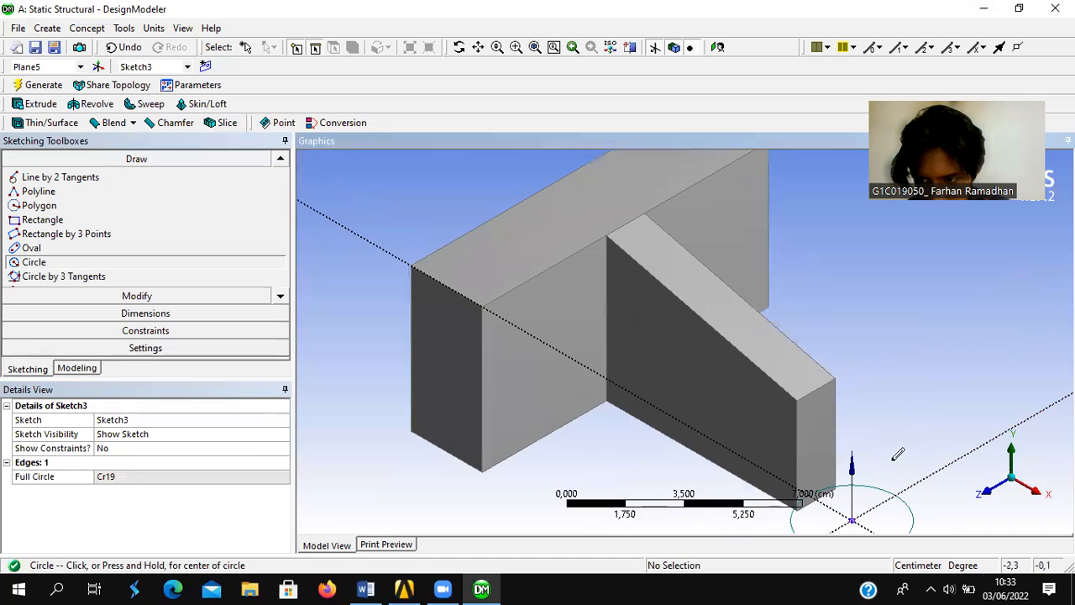
{"action": "middle_click_drag", "start_coordinate": [898, 453], "coordinate": [896, 462]}
{"action": "left_click", "coordinate": [855, 527]}
{"action": "left_click", "coordinate": [889, 509]}
{"action": "scroll", "coordinate": [916, 499], "scroll_direction": "down", "scroll_amount": 2}
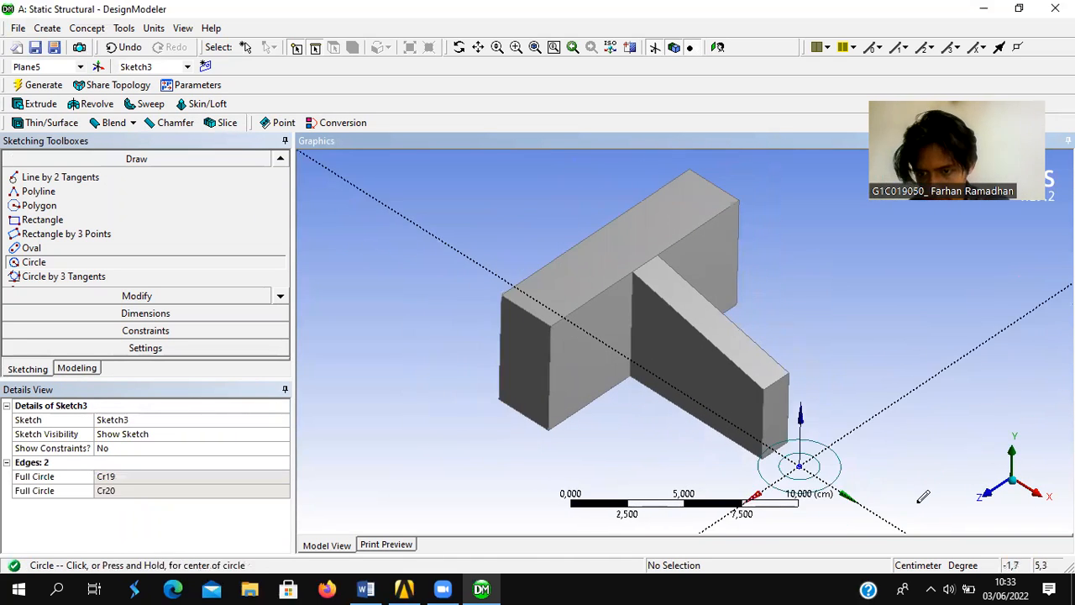
{"action": "left_click", "coordinate": [180, 313]}
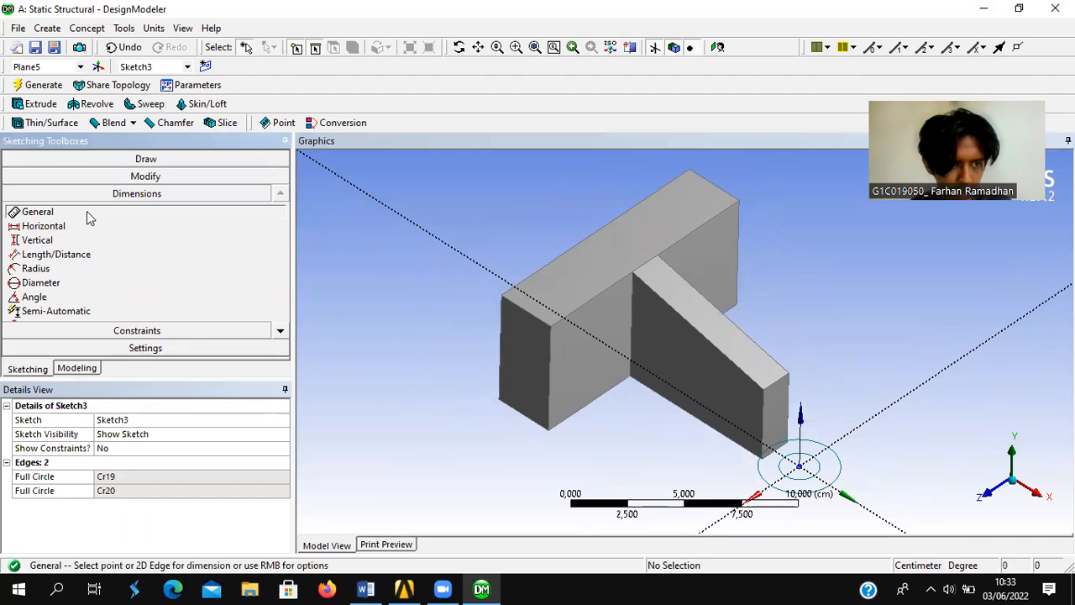
{"action": "left_click", "coordinate": [840, 460]}
{"action": "left_click", "coordinate": [867, 448]}
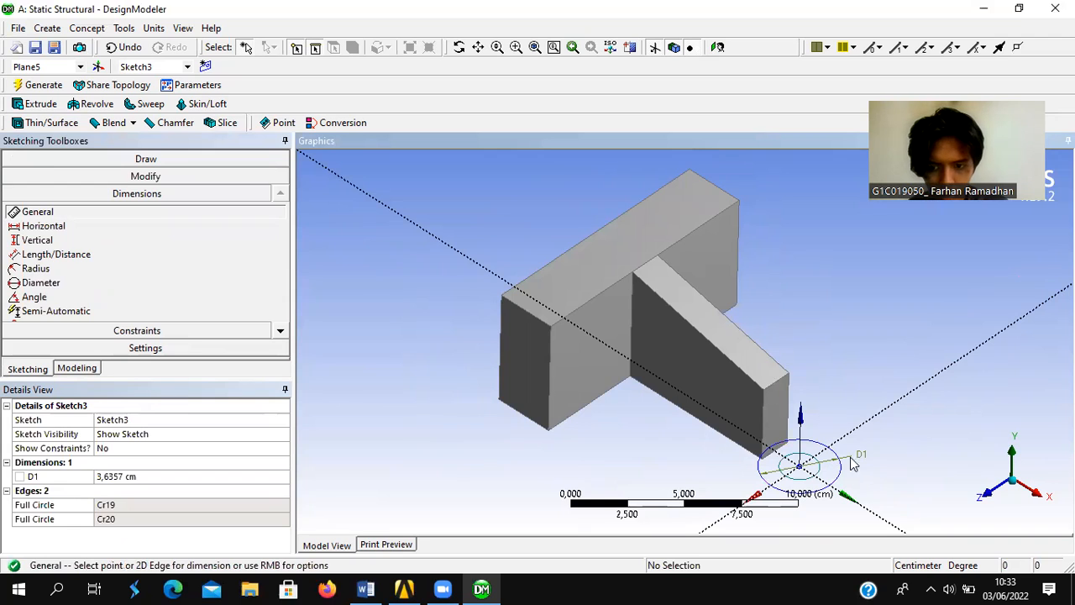
{"action": "key", "text": "Escape"}
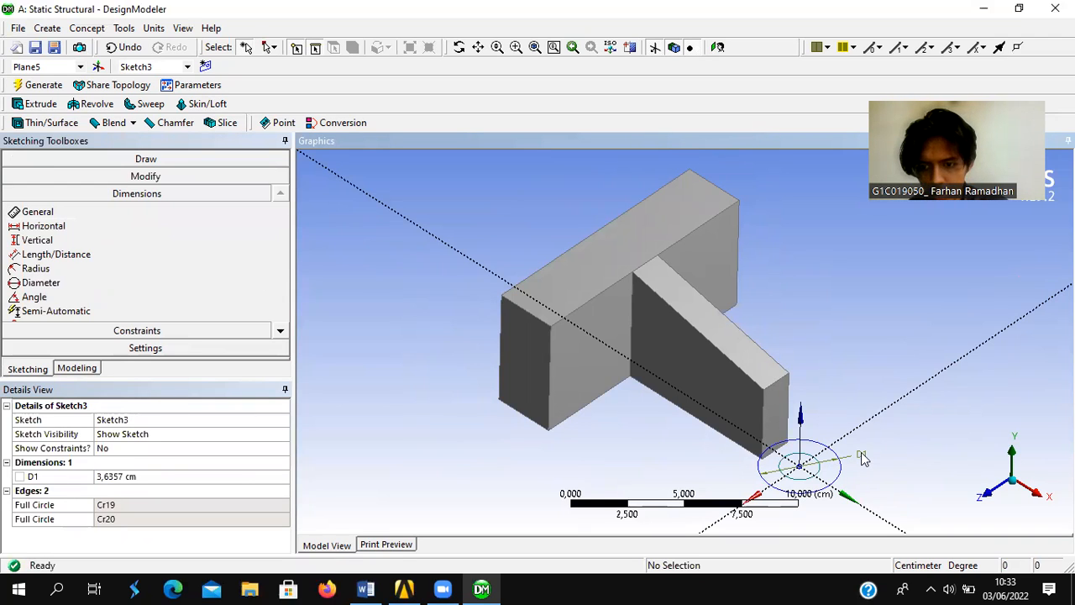
{"action": "left_click", "coordinate": [869, 461]}
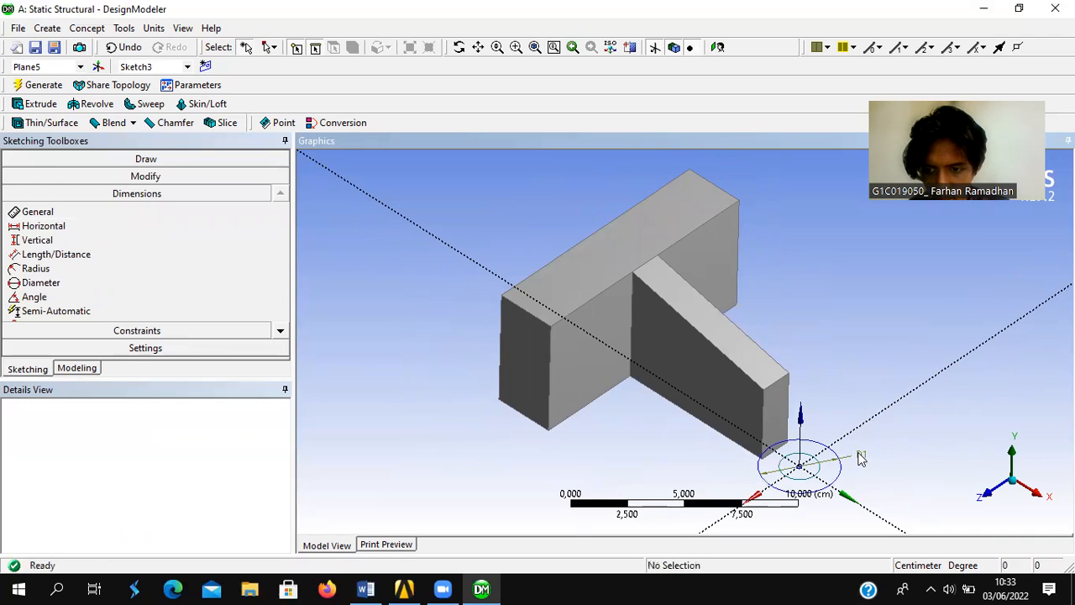
{"action": "left_click", "coordinate": [851, 466]}
{"action": "left_click", "coordinate": [868, 459]}
{"action": "left_click", "coordinate": [857, 463]}
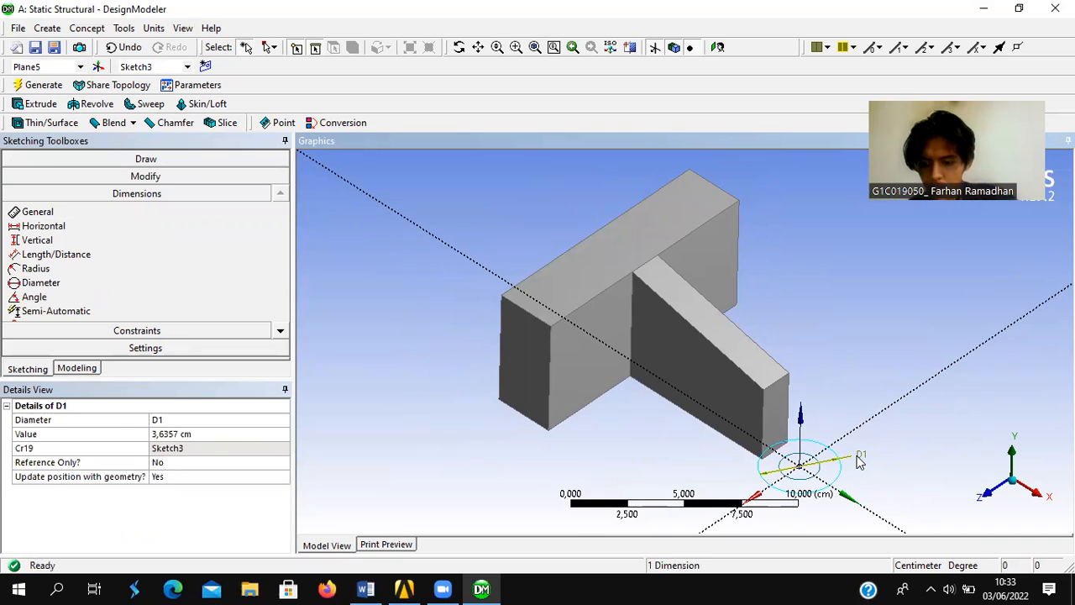
{"action": "left_click", "coordinate": [858, 462]}
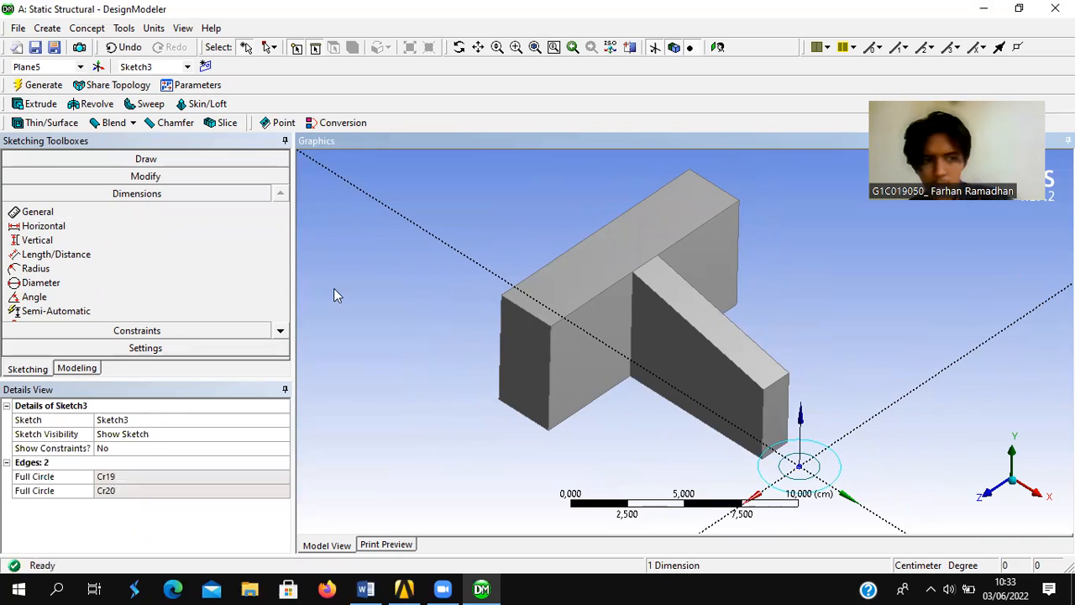
Add radius dimensions to the outer and inner circles of Sketch3.
{"action": "left_click", "coordinate": [50, 269]}
{"action": "left_click", "coordinate": [841, 460]}
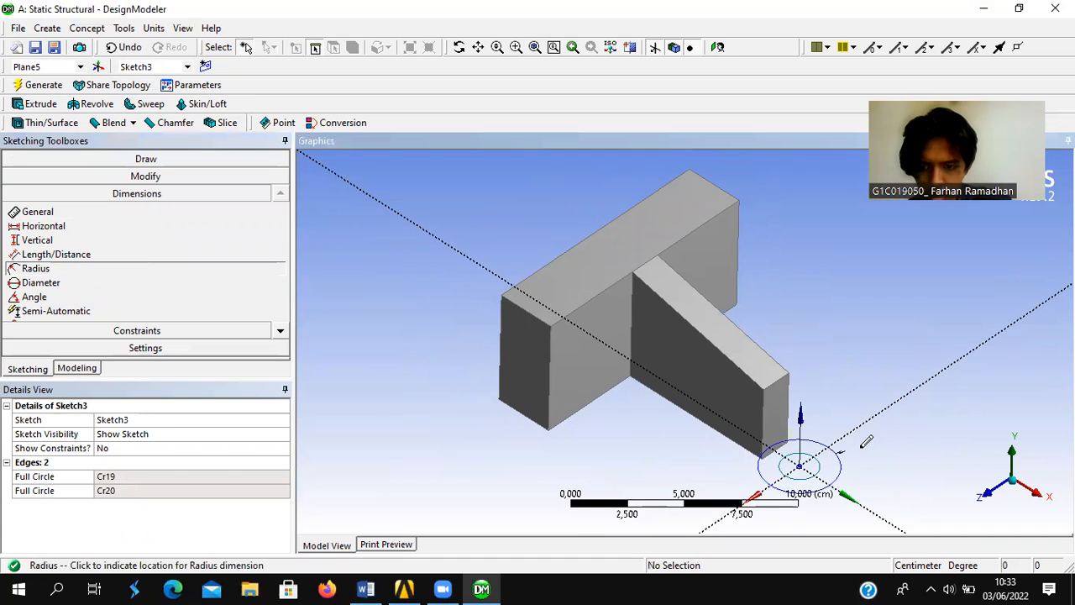
{"action": "left_click", "coordinate": [860, 448]}
{"action": "left_click", "coordinate": [824, 474]}
{"action": "left_click", "coordinate": [847, 473]}
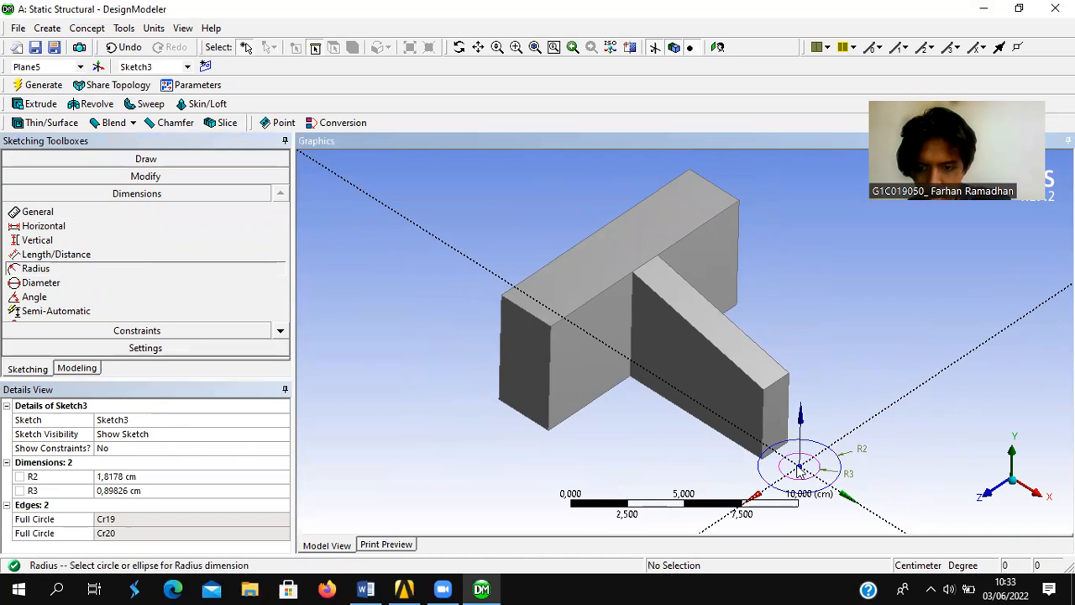
Set the outer circle's radius to 2 cm and the inner circle's radius to 1 cm.
{"action": "type", "text": "2"}
{"action": "left_click", "coordinate": [141, 488]}
{"action": "type", "text": "1"}
{"action": "key", "text": "Return"}
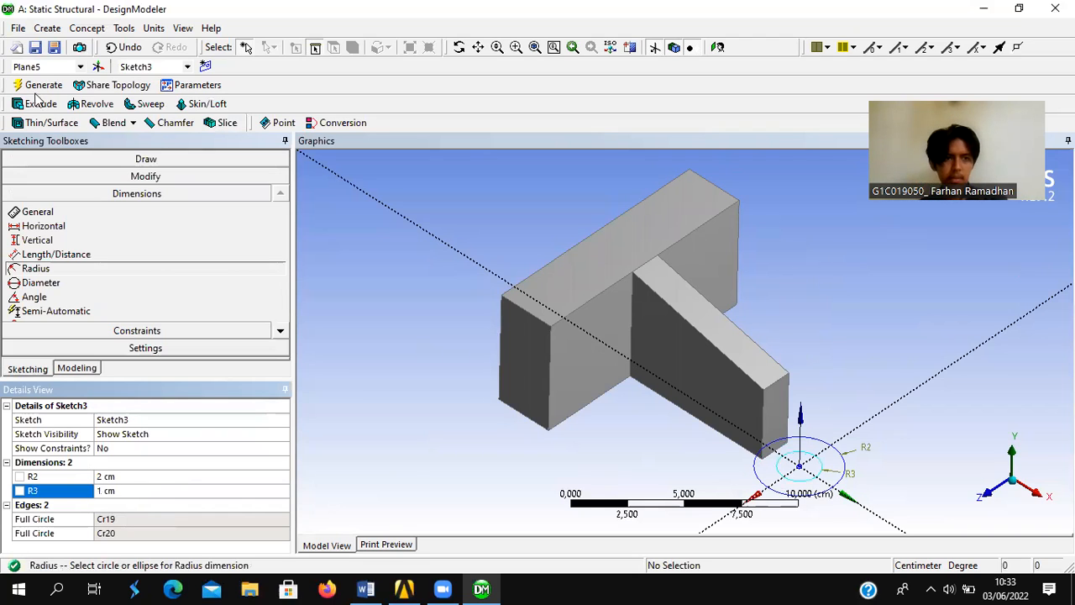
{"action": "left_click", "coordinate": [914, 454]}
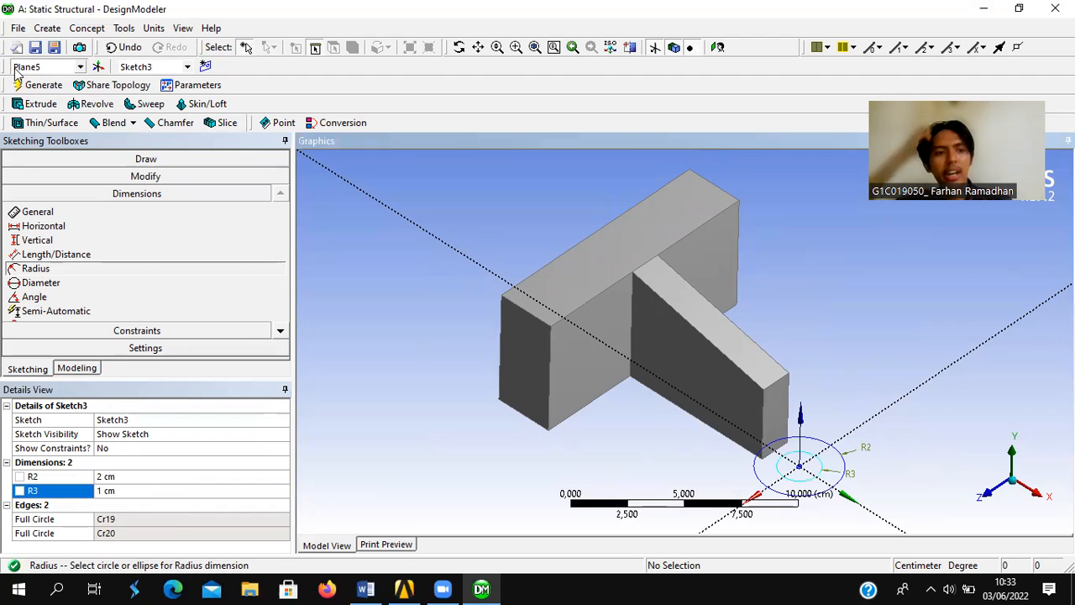
Extrude Sketch3 by 4 cm in the normal direction as added material, checking the height against the problem statement in Word, and generate the hollow cylinder.
{"action": "left_click", "coordinate": [32, 108]}
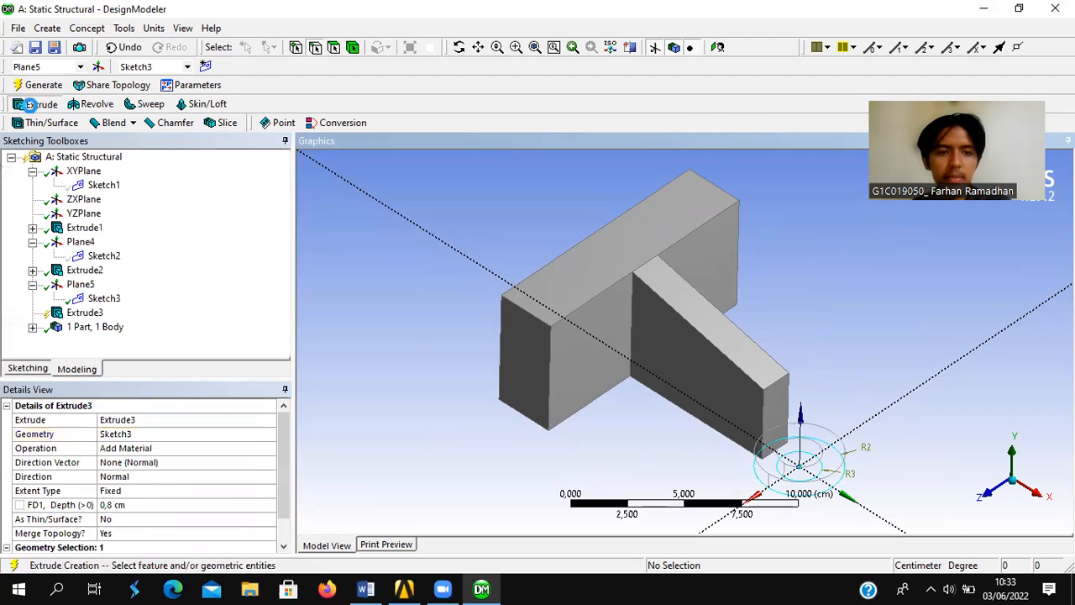
{"action": "left_click", "coordinate": [103, 300]}
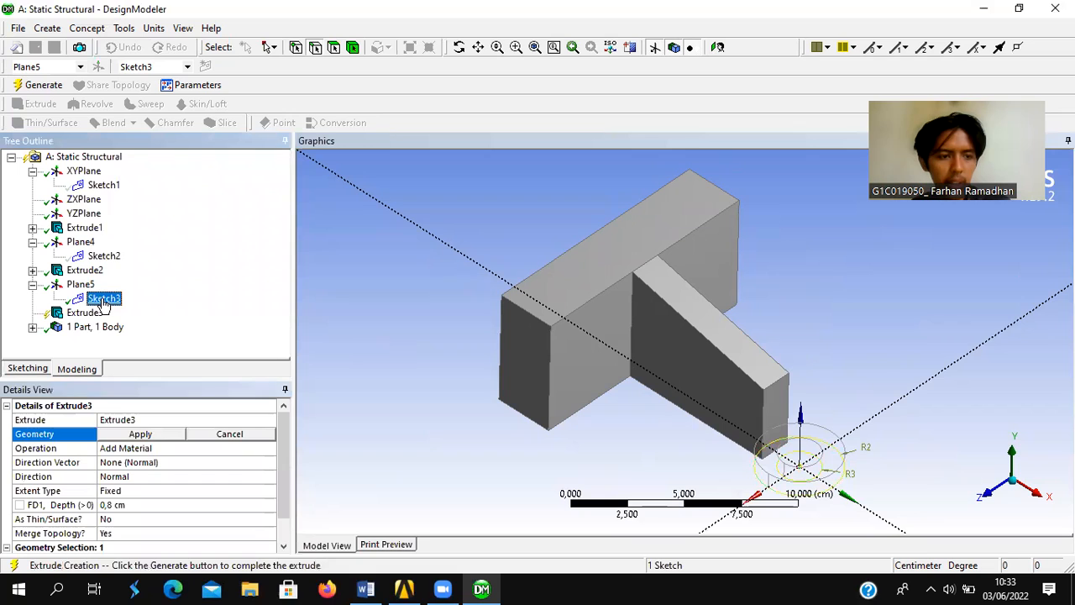
{"action": "left_click", "coordinate": [141, 435]}
{"action": "left_click", "coordinate": [139, 465]}
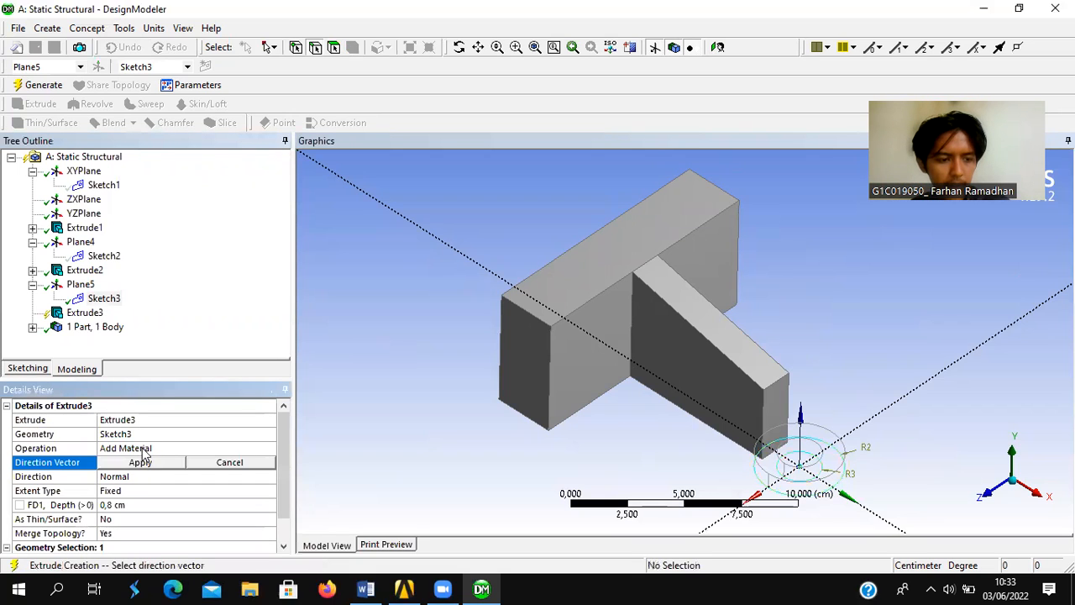
{"action": "left_click", "coordinate": [139, 477]}
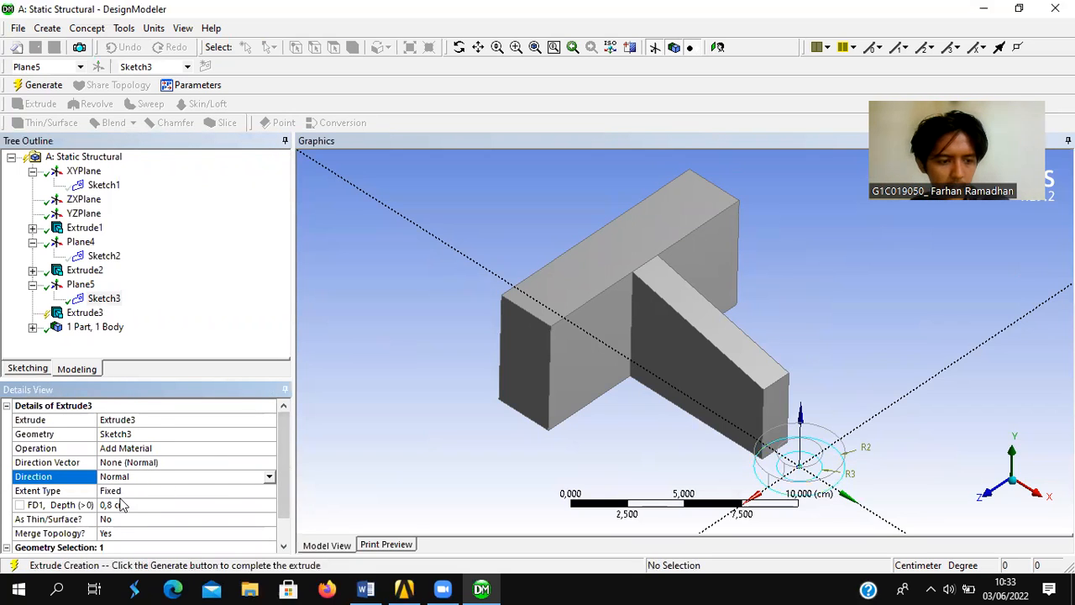
{"action": "scroll", "coordinate": [124, 495], "scroll_direction": "down", "scroll_amount": 1}
{"action": "left_click", "coordinate": [134, 476]}
{"action": "type", "text": "4"}
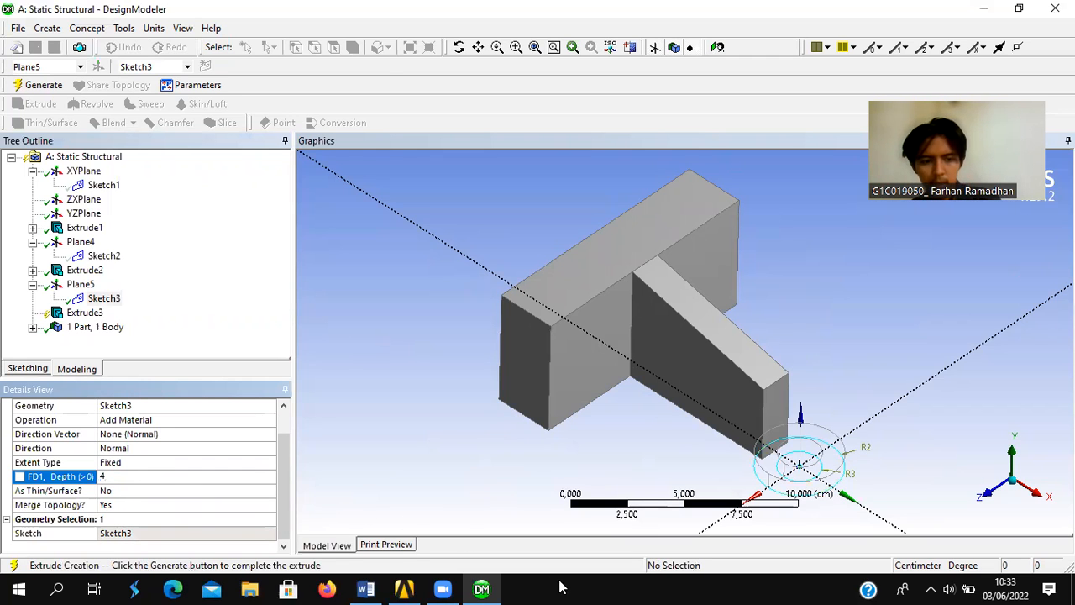
{"action": "left_click", "coordinate": [483, 589]}
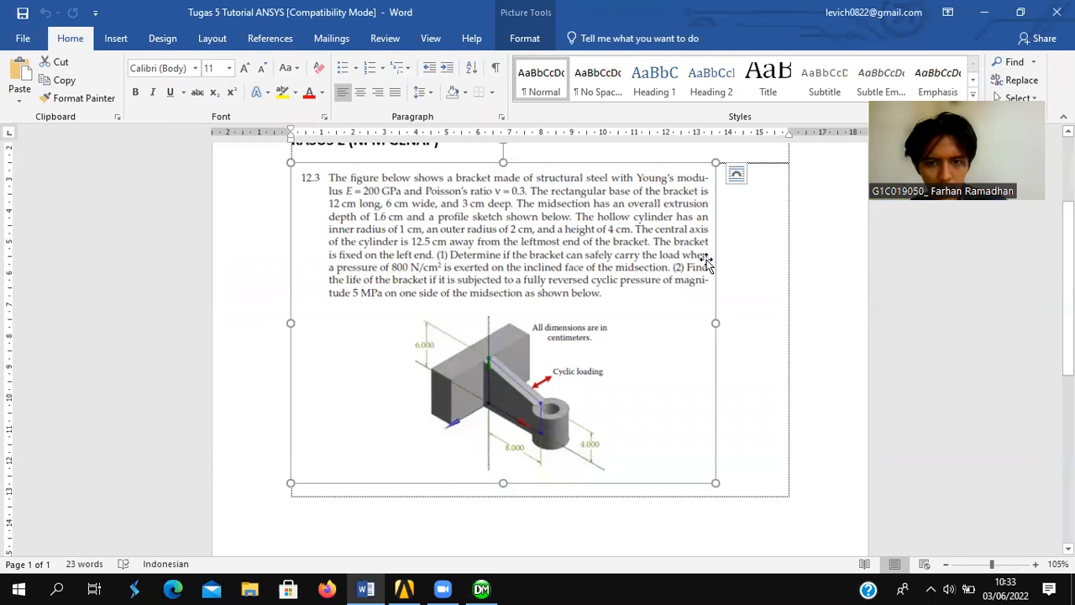
{"action": "left_click", "coordinate": [486, 588]}
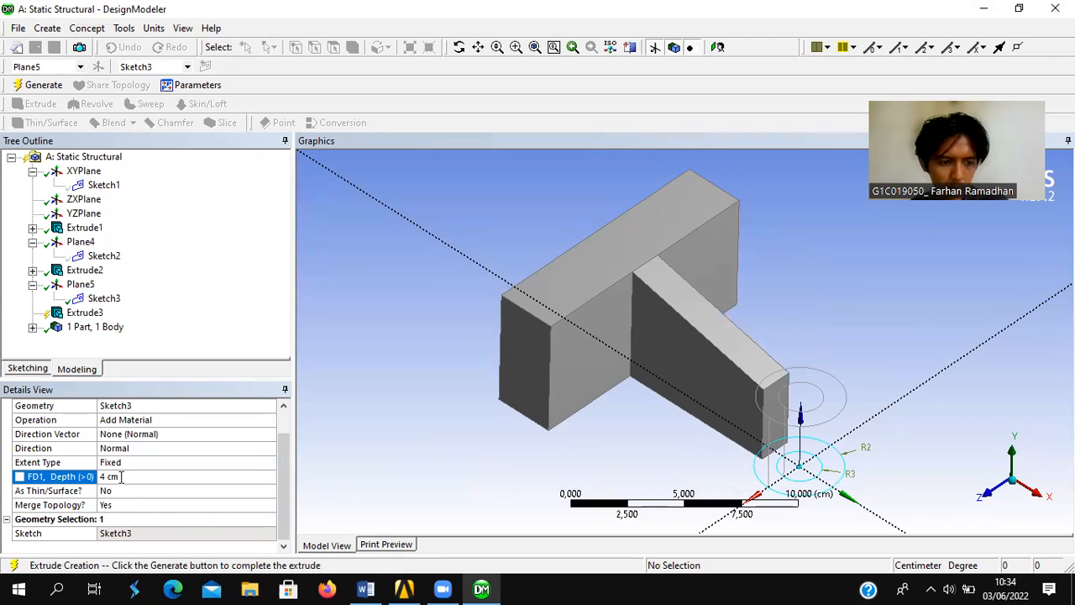
{"action": "left_click", "coordinate": [51, 85]}
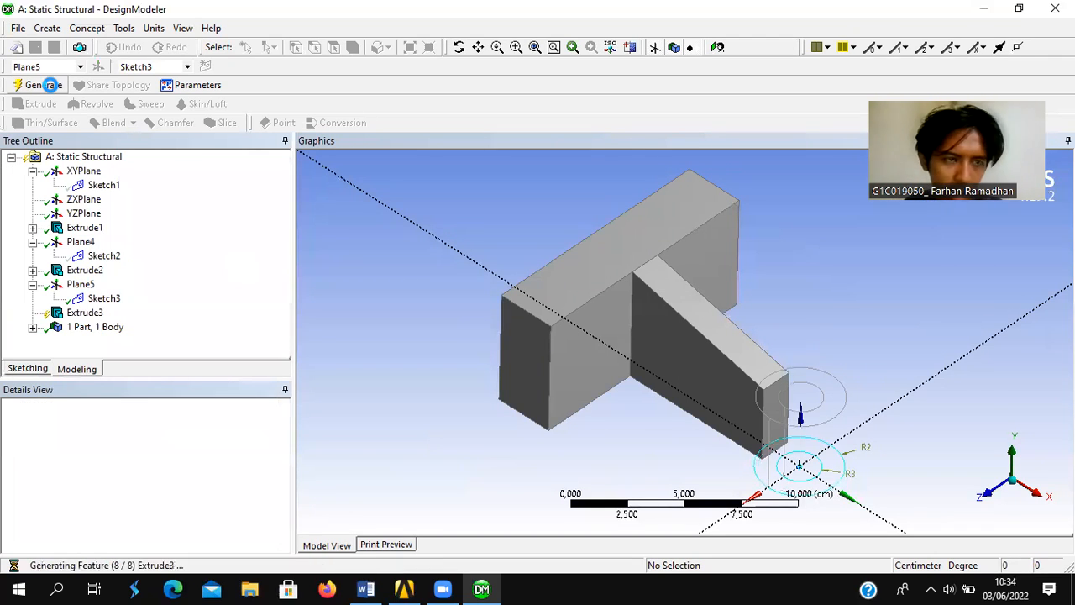
{"action": "mouse_move", "coordinate": [863, 295]}
{"action": "middle_mouse_down"}
{"action": "mouse_move", "coordinate": [912, 279]}
{"action": "mouse_move", "coordinate": [879, 305]}
{"action": "middle_mouse_up"}
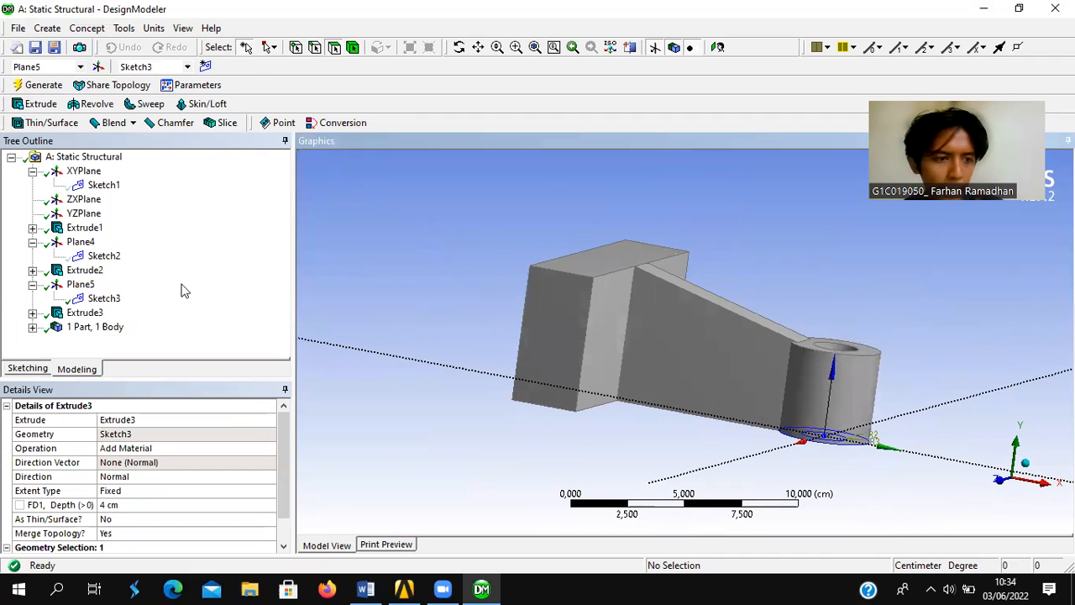
Hide the cylinder's sketch, Sketch3, look over the finished bracket and save the geometry.
{"action": "left_click", "coordinate": [104, 298]}
{"action": "right_click", "coordinate": [118, 302]}
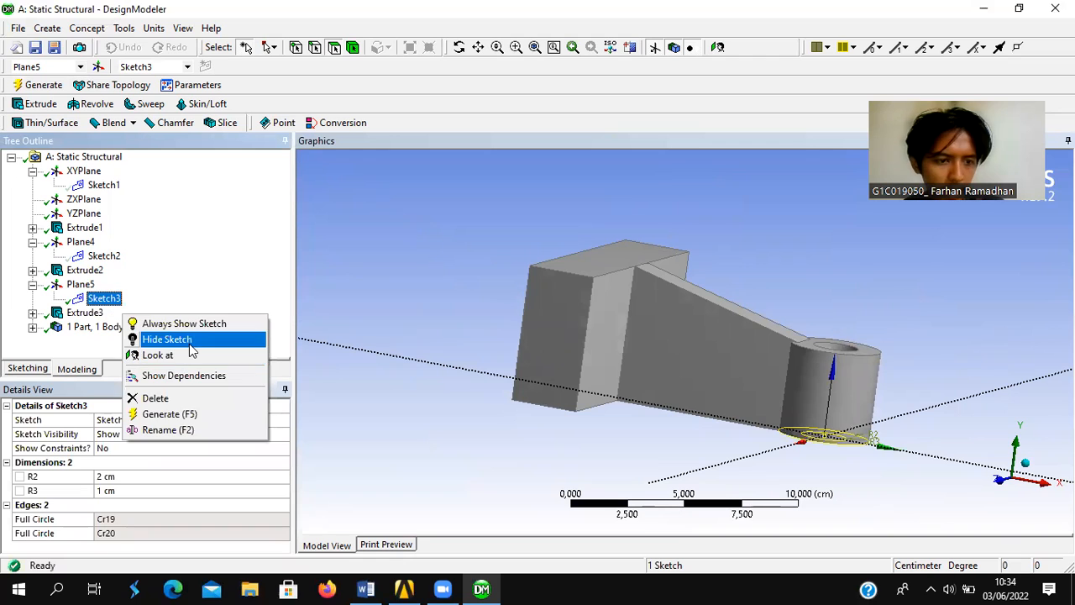
{"action": "left_click", "coordinate": [168, 339]}
{"action": "mouse_move", "coordinate": [880, 360]}
{"action": "middle_mouse_down"}
{"action": "mouse_move", "coordinate": [872, 367]}
{"action": "mouse_move", "coordinate": [993, 435]}
{"action": "middle_mouse_up"}
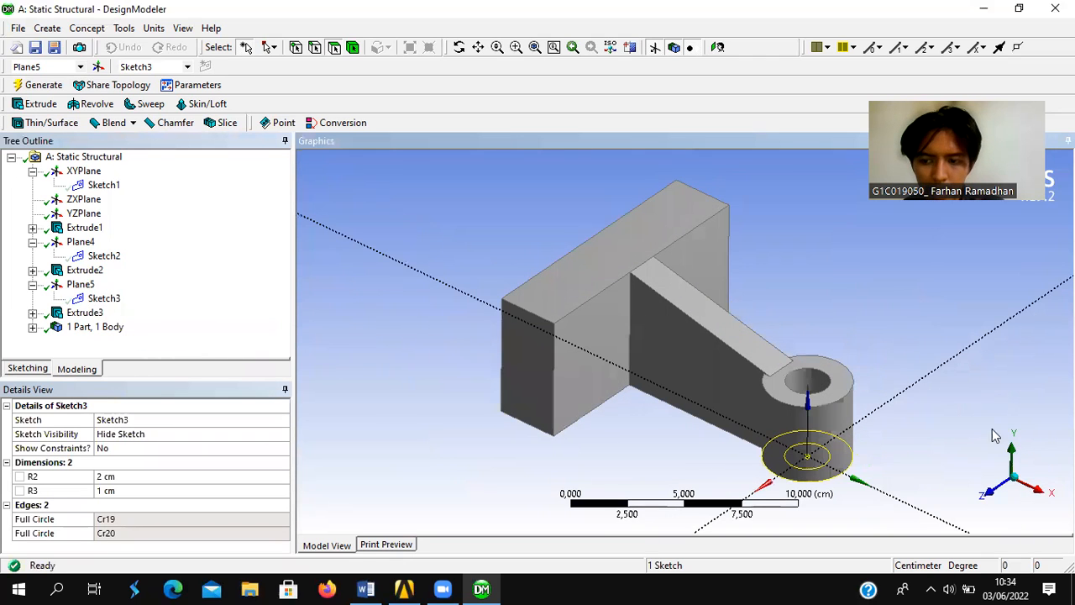
{"action": "middle_click_drag", "start_coordinate": [1025, 480], "coordinate": [1002, 272]}
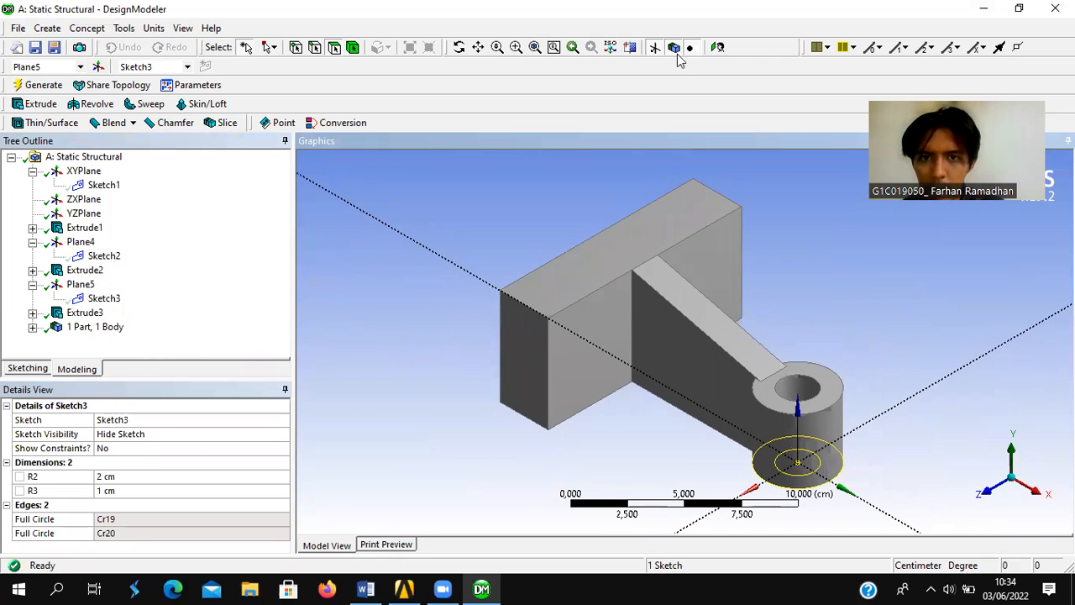
{"action": "left_click", "coordinate": [717, 47]}
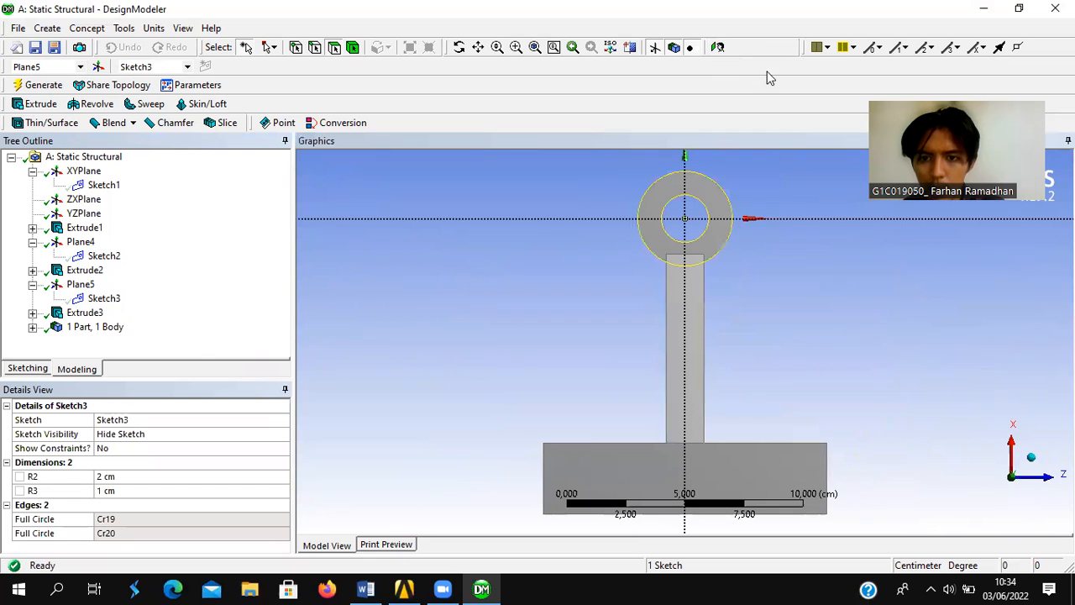
{"action": "left_click", "coordinate": [1031, 457]}
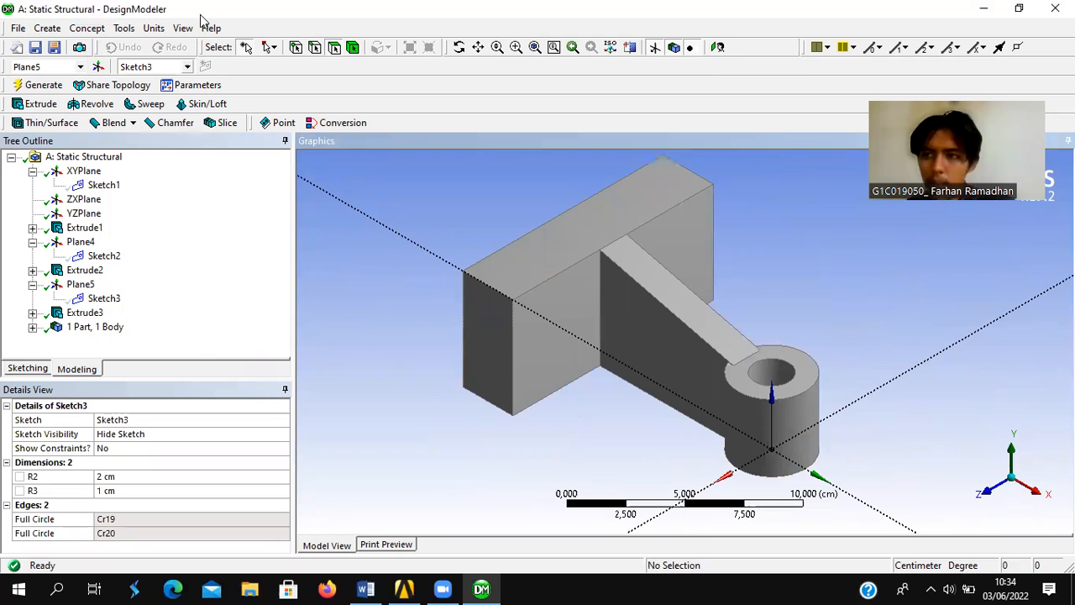
{"action": "key", "text": "ctrl+s"}
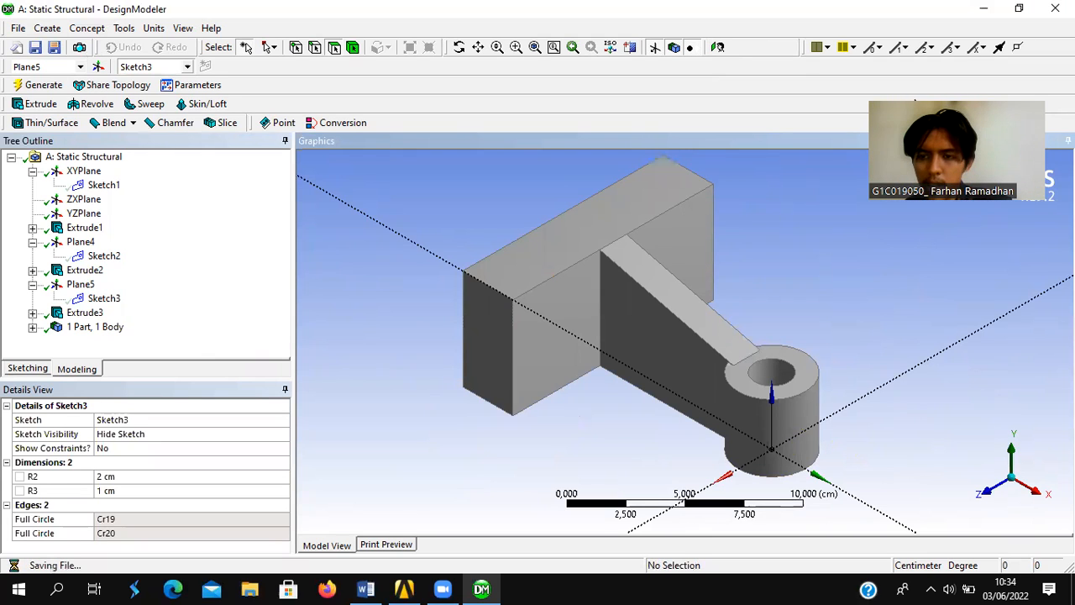
Switch to Workbench, close DesignModeler and open the Model of the Static Structural system for editing in Mechanical.
{"action": "left_click", "coordinate": [412, 587]}
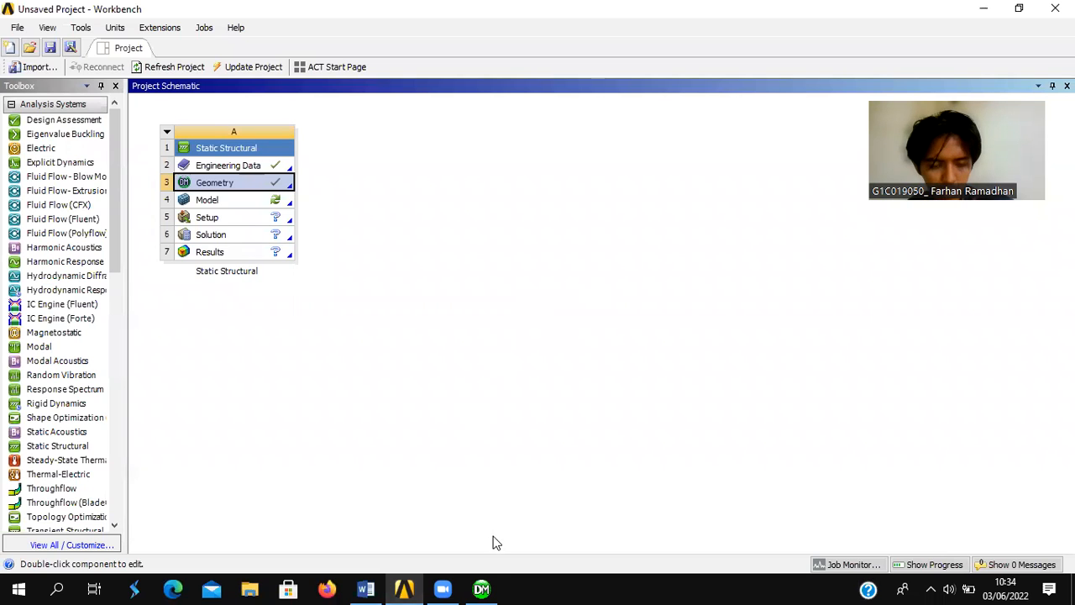
{"action": "left_click", "coordinate": [220, 202]}
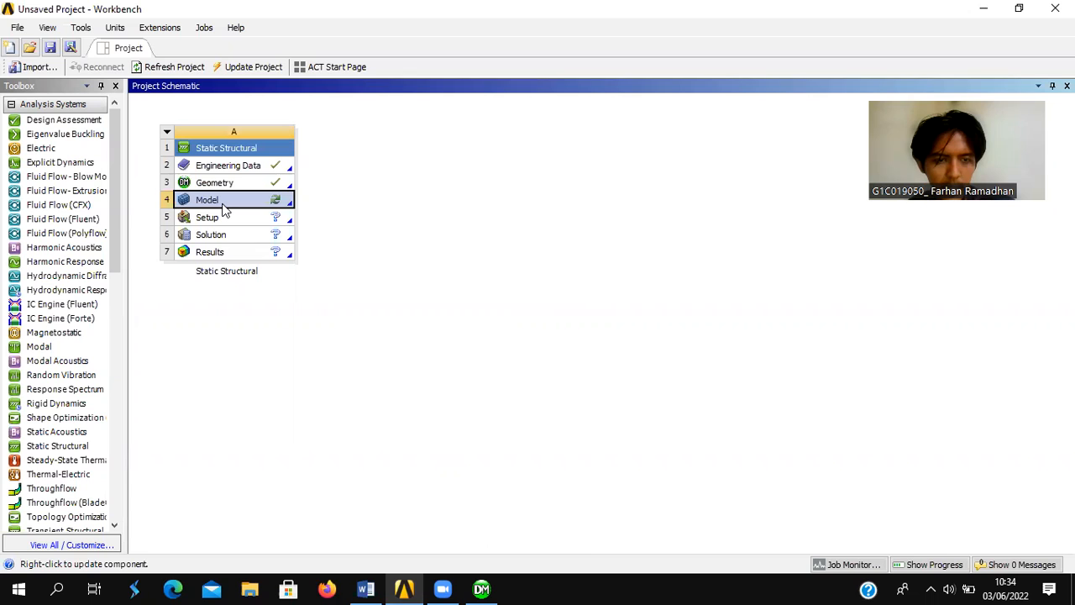
{"action": "right_click", "coordinate": [224, 206]}
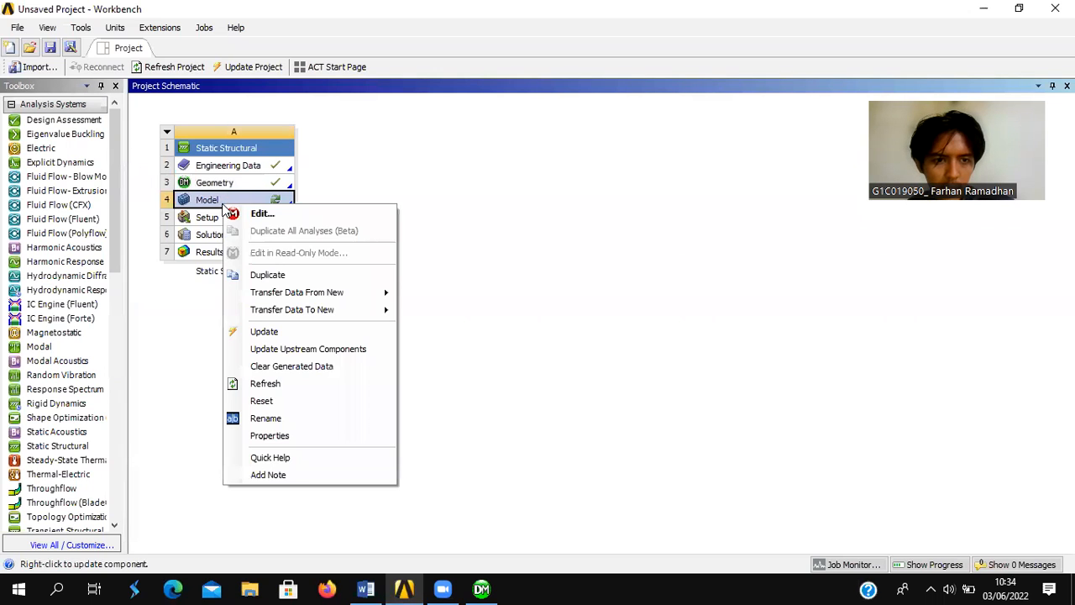
{"action": "left_click", "coordinate": [481, 588]}
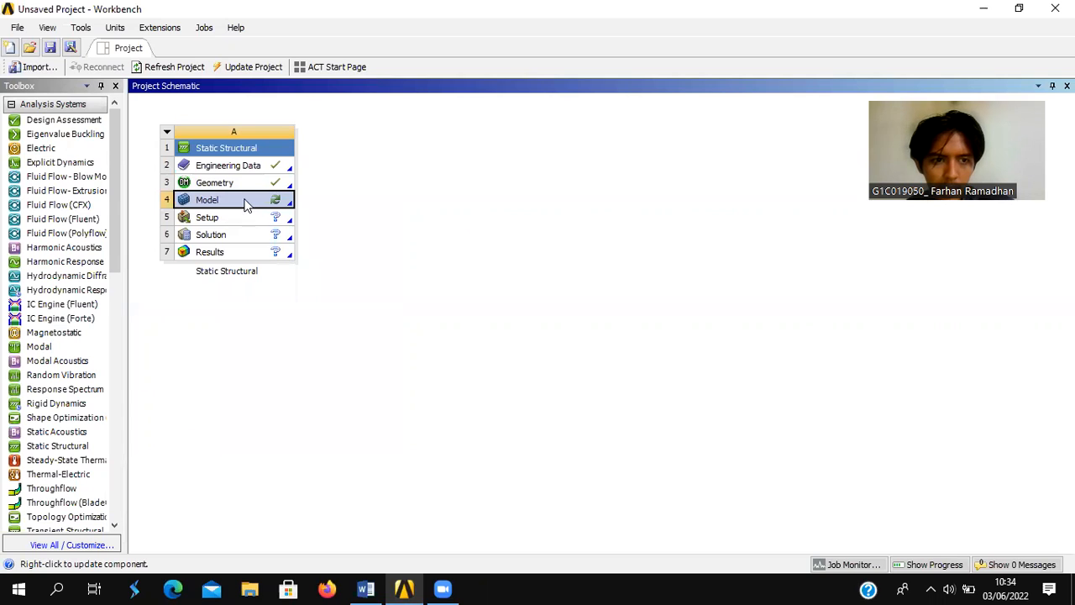
{"action": "right_click", "coordinate": [247, 206]}
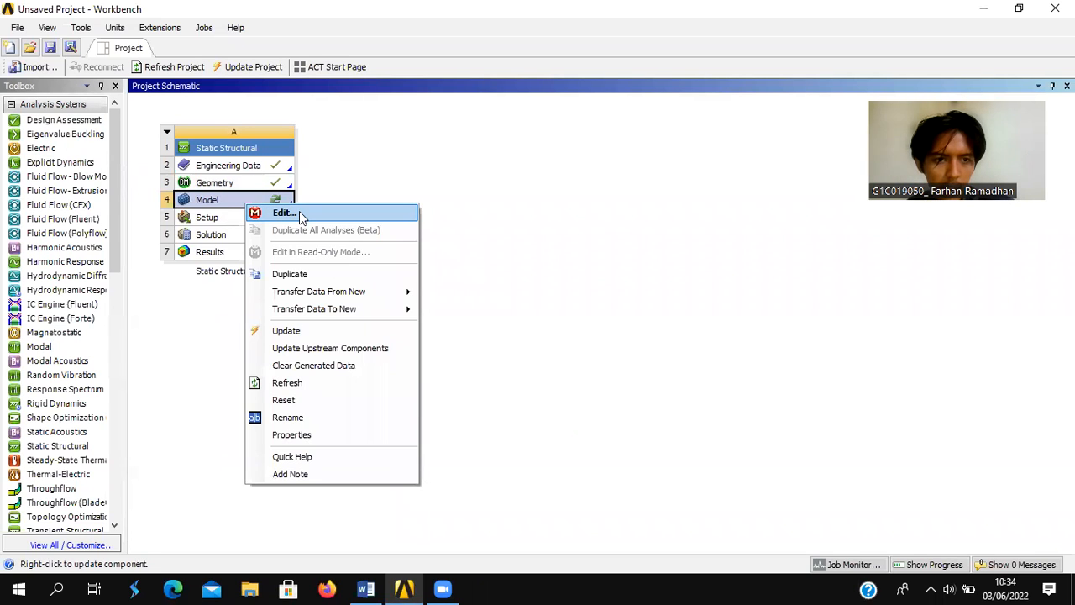
{"action": "left_click", "coordinate": [284, 213]}
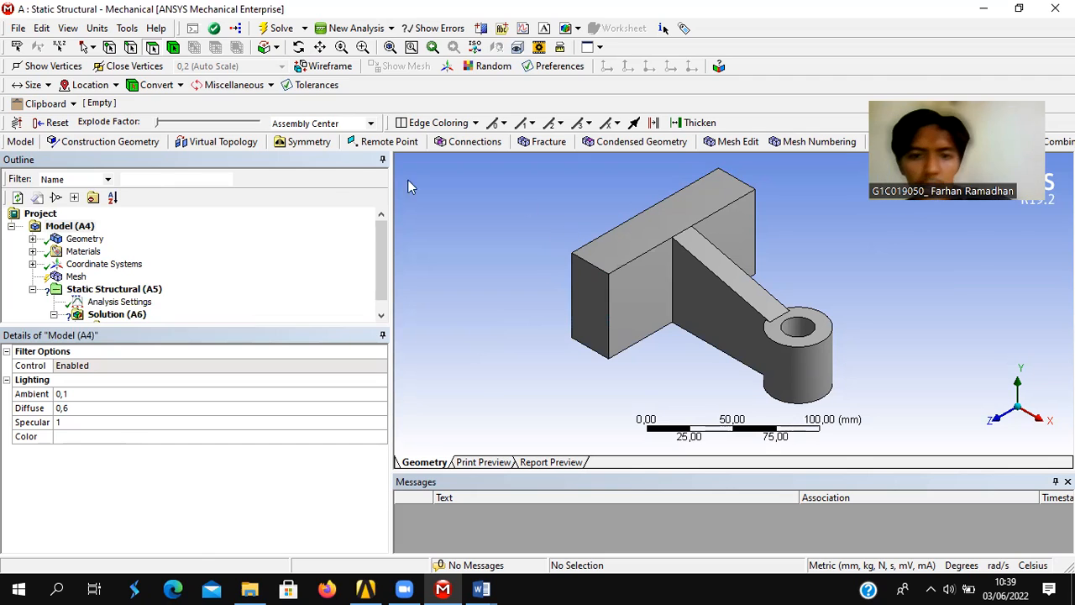
Check the material assigned to the solid body of the bracket geometry.
{"action": "left_click", "coordinate": [87, 240]}
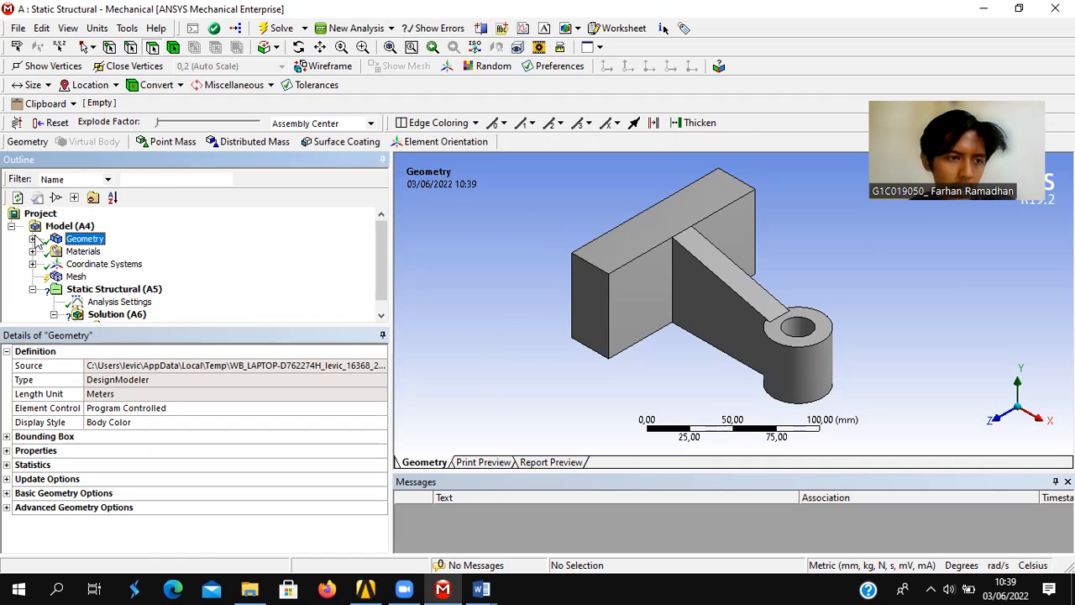
{"action": "left_click", "coordinate": [32, 239]}
{"action": "left_click", "coordinate": [92, 253]}
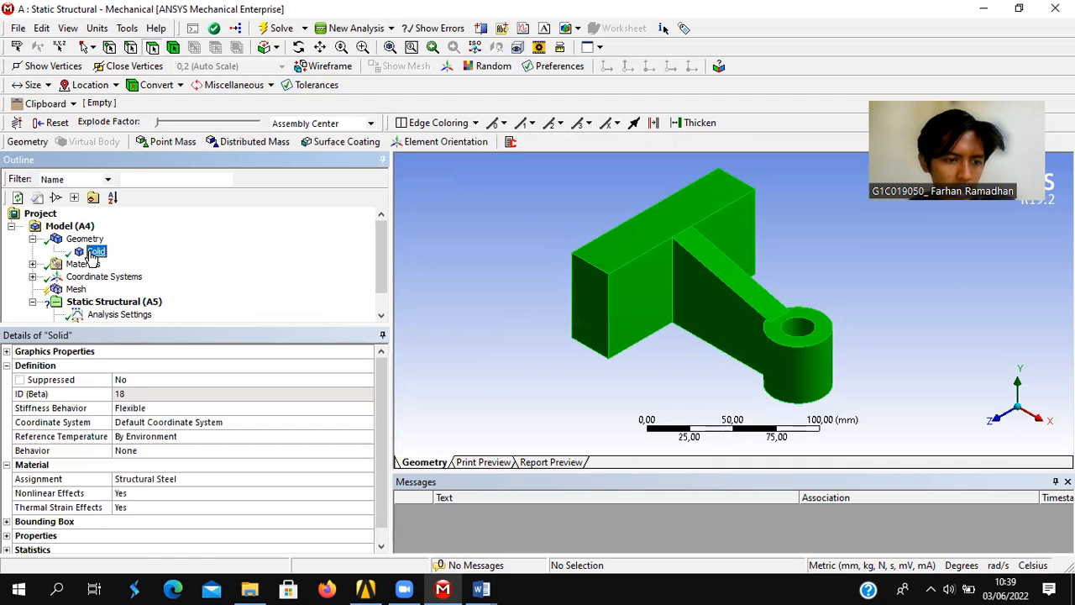
{"action": "left_click", "coordinate": [32, 239]}
Set the element size of the bracket's mesh to 2 mm.
{"action": "left_click", "coordinate": [83, 278]}
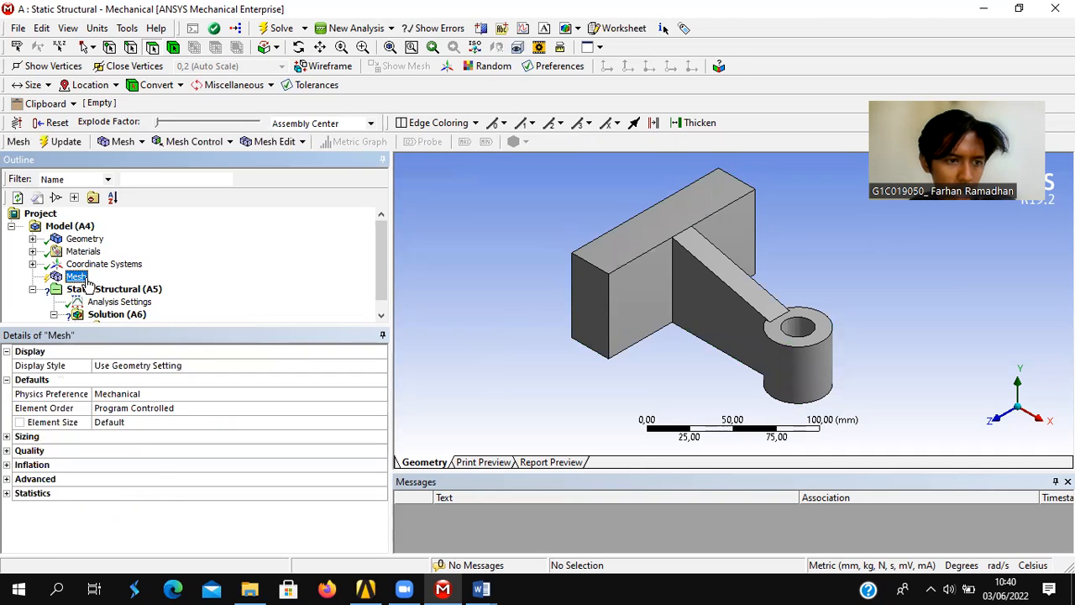
{"action": "left_click", "coordinate": [120, 422]}
{"action": "type", "text": "2"}
{"action": "key", "text": "Return"}
{"action": "left_click", "coordinate": [73, 281]}
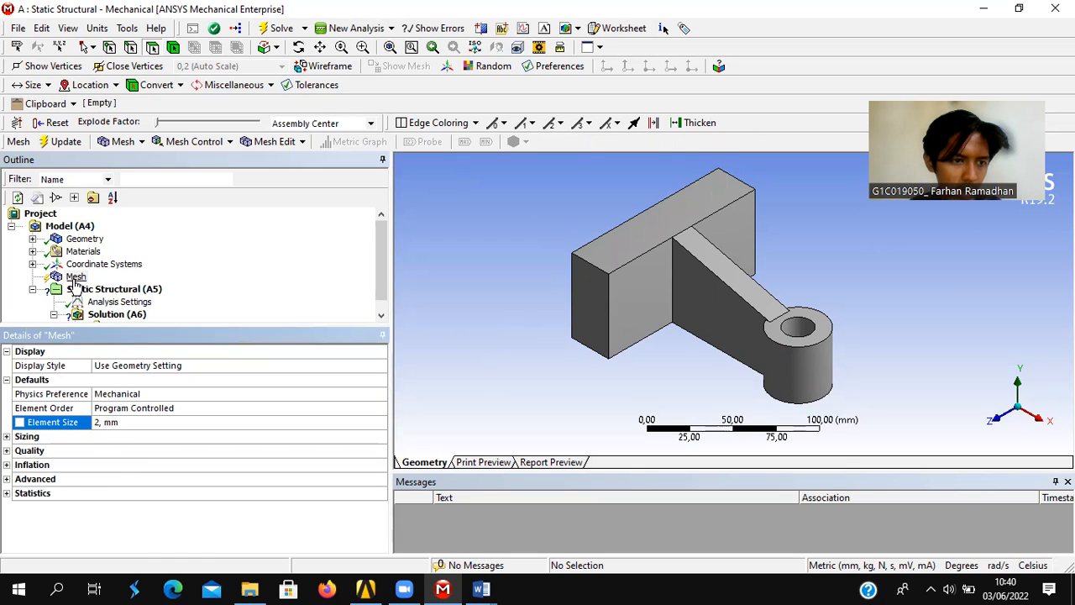
Generate the bracket's mesh with the current element size.
{"action": "left_click", "coordinate": [74, 281]}
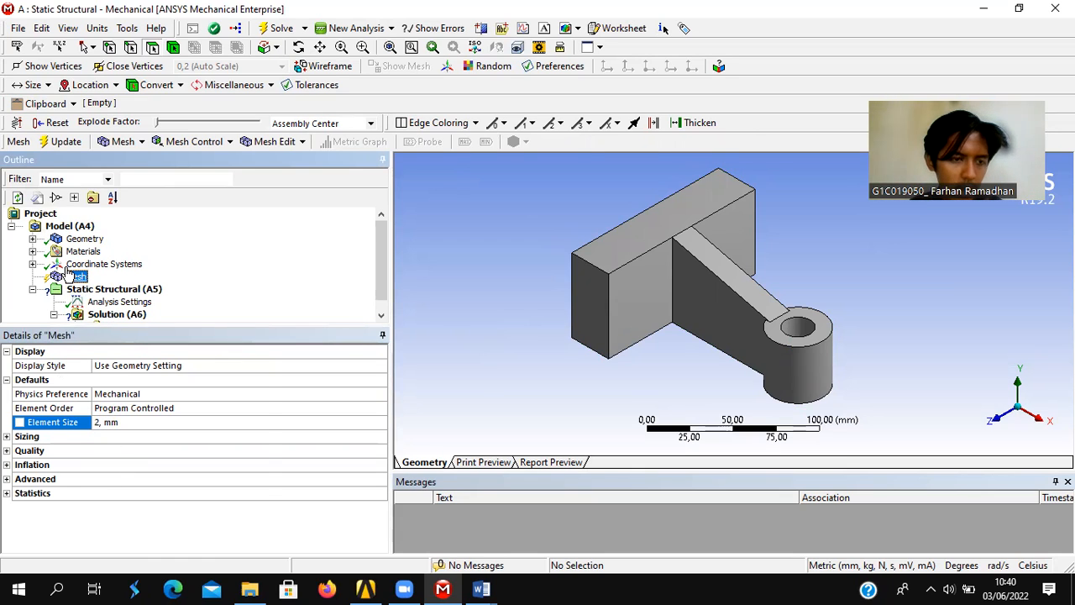
{"action": "right_click", "coordinate": [67, 271]}
{"action": "left_click", "coordinate": [113, 336]}
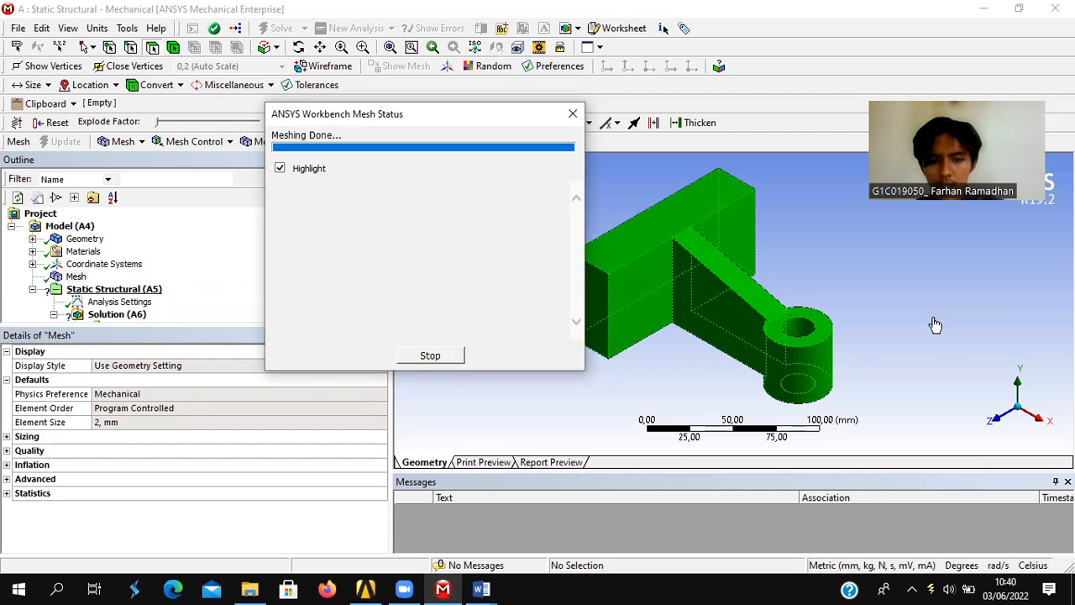
{"action": "left_click", "coordinate": [109, 289]}
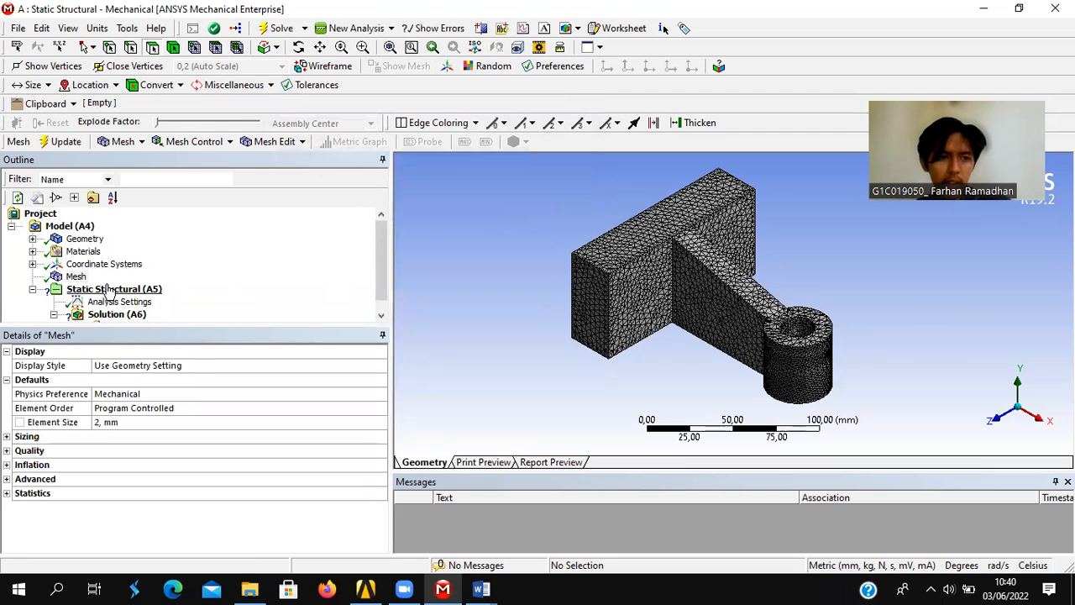
{"action": "left_click", "coordinate": [77, 278]}
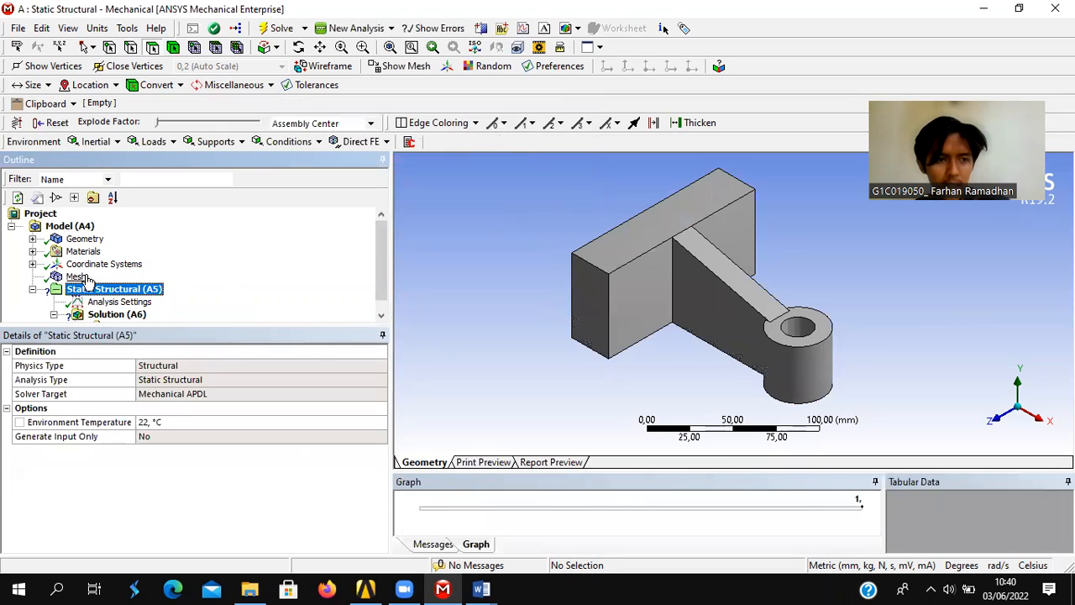
Add a fixed support to the static structural analysis on the back face of the rectangular plate, opposite the arm.
{"action": "left_click", "coordinate": [101, 290]}
{"action": "right_click", "coordinate": [101, 290]}
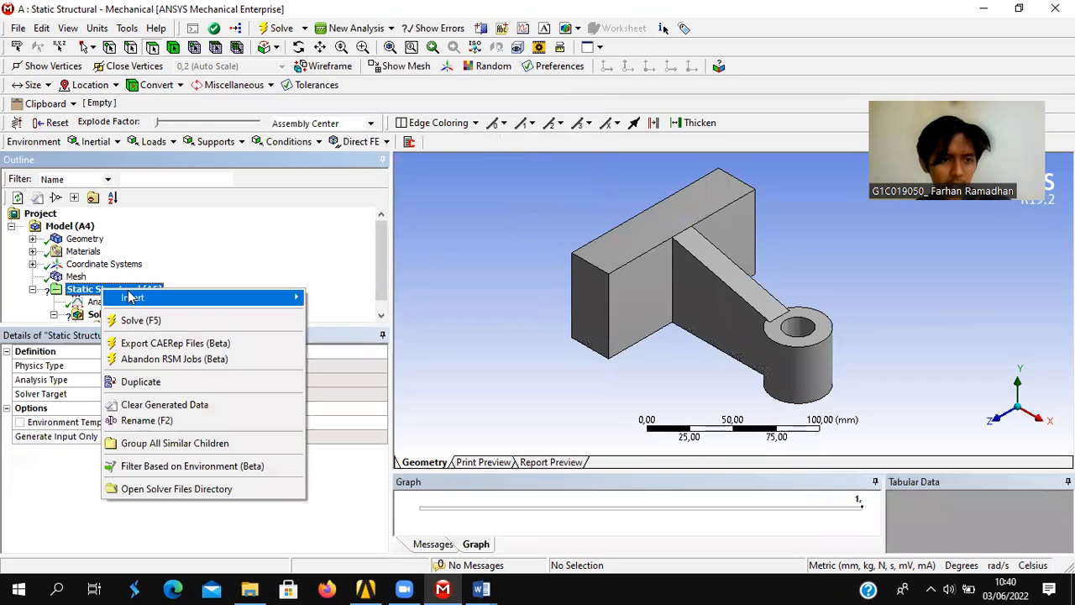
{"action": "mouse_move", "coordinate": [135, 298]}
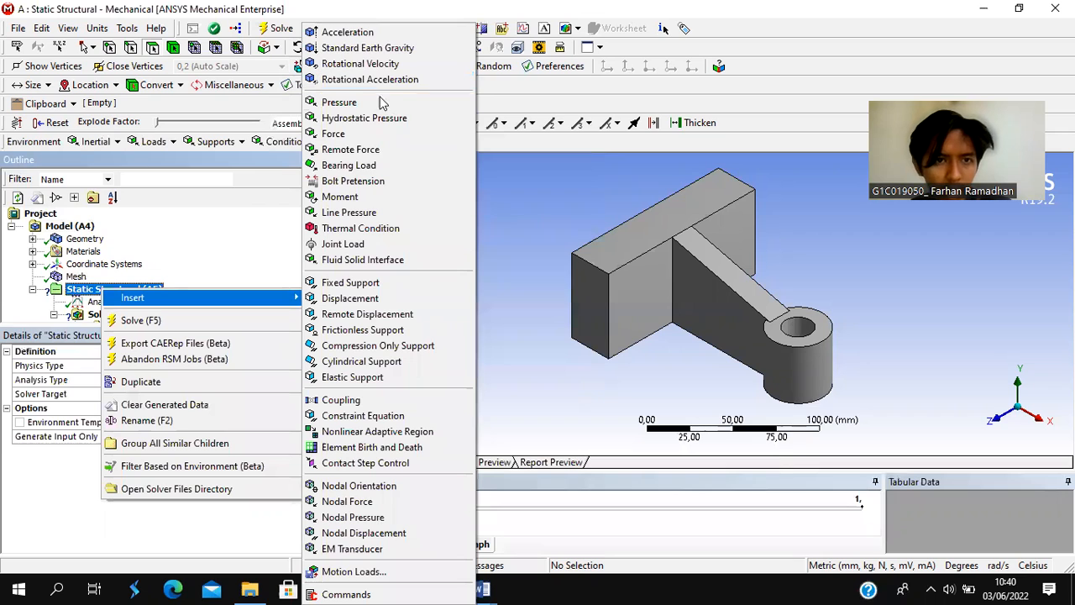
{"action": "left_click", "coordinate": [353, 286]}
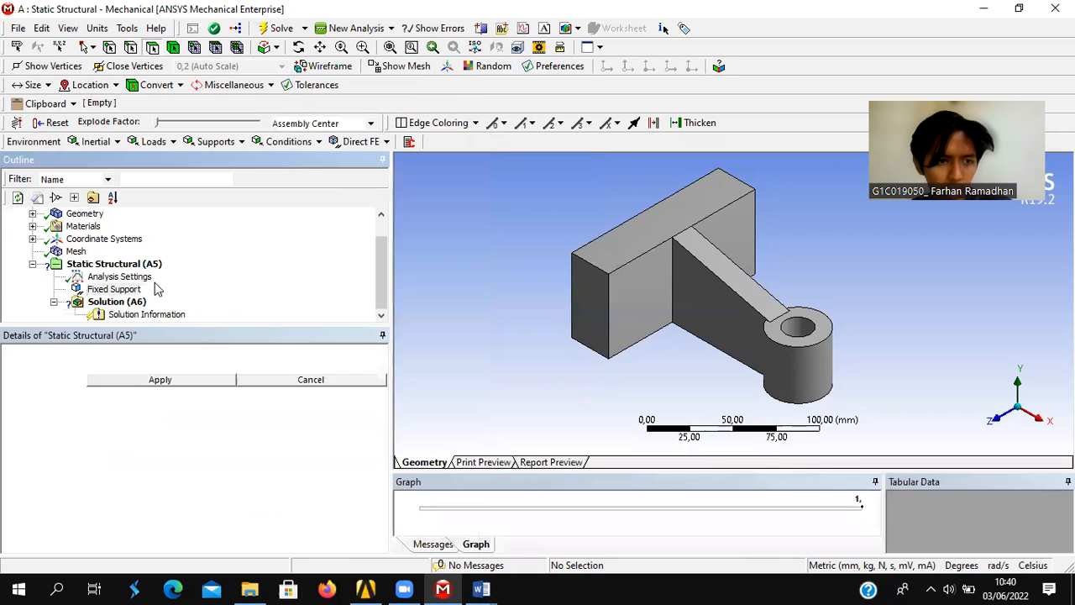
{"action": "middle_click_drag", "start_coordinate": [531, 337], "coordinate": [584, 340]}
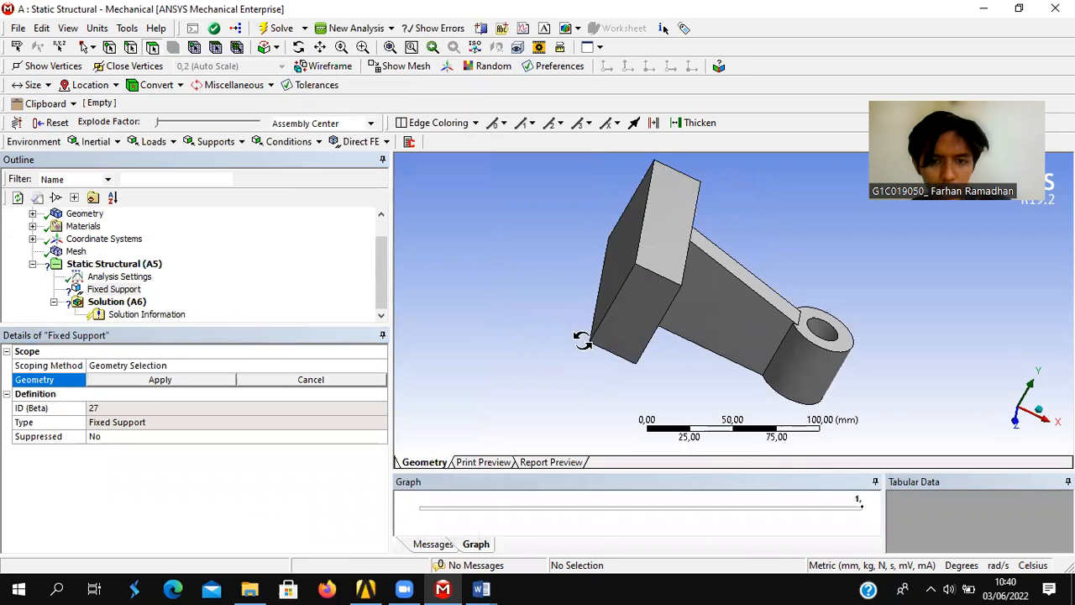
{"action": "left_click", "coordinate": [617, 254]}
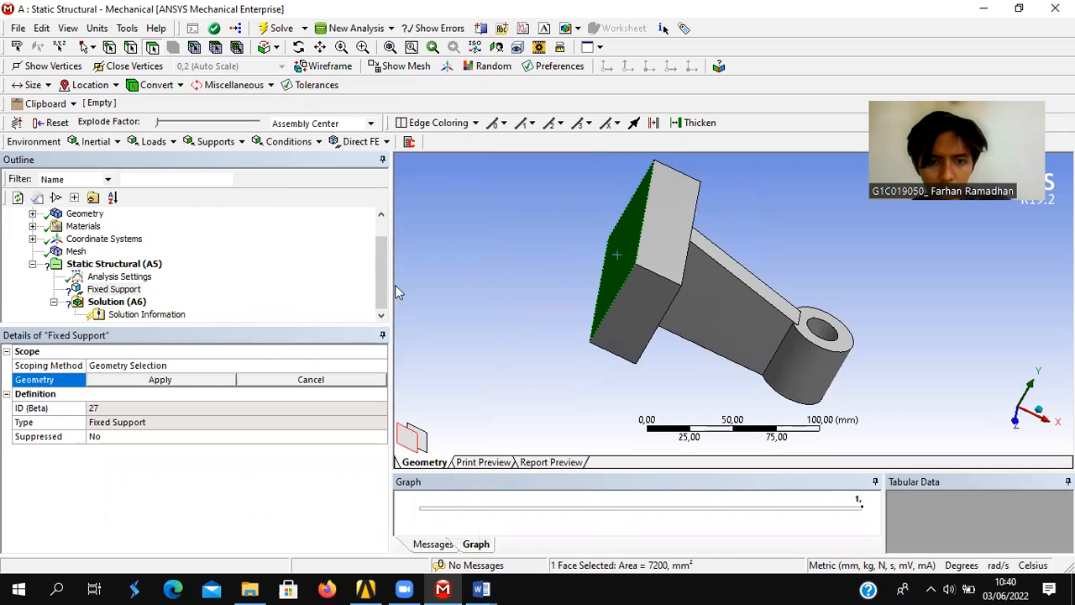
{"action": "left_click", "coordinate": [210, 382]}
{"action": "middle_click_drag", "start_coordinate": [543, 377], "coordinate": [510, 371]}
Apply a pressure of 8 MPa normal to the sloping upper face of the bracket's arm.
{"action": "left_click", "coordinate": [156, 266]}
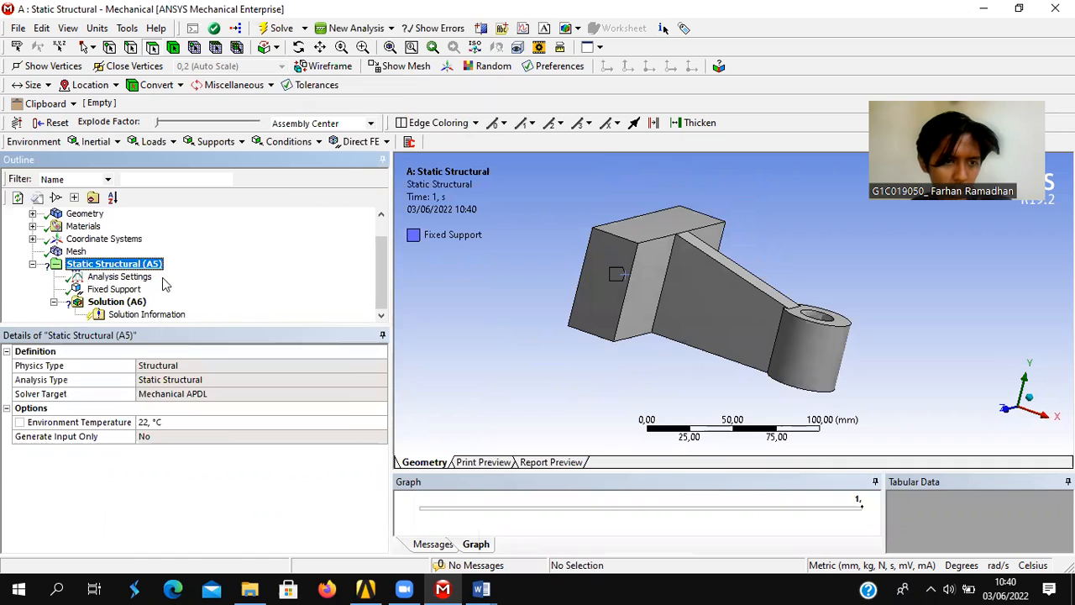
{"action": "right_click", "coordinate": [165, 286]}
{"action": "mouse_move", "coordinate": [277, 275]}
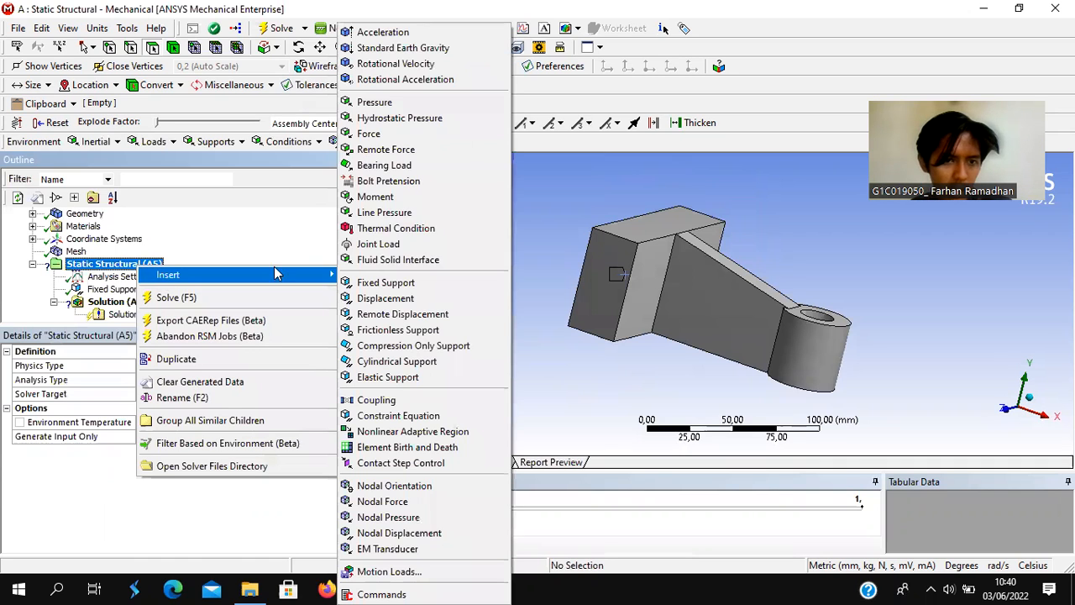
{"action": "left_click", "coordinate": [408, 102]}
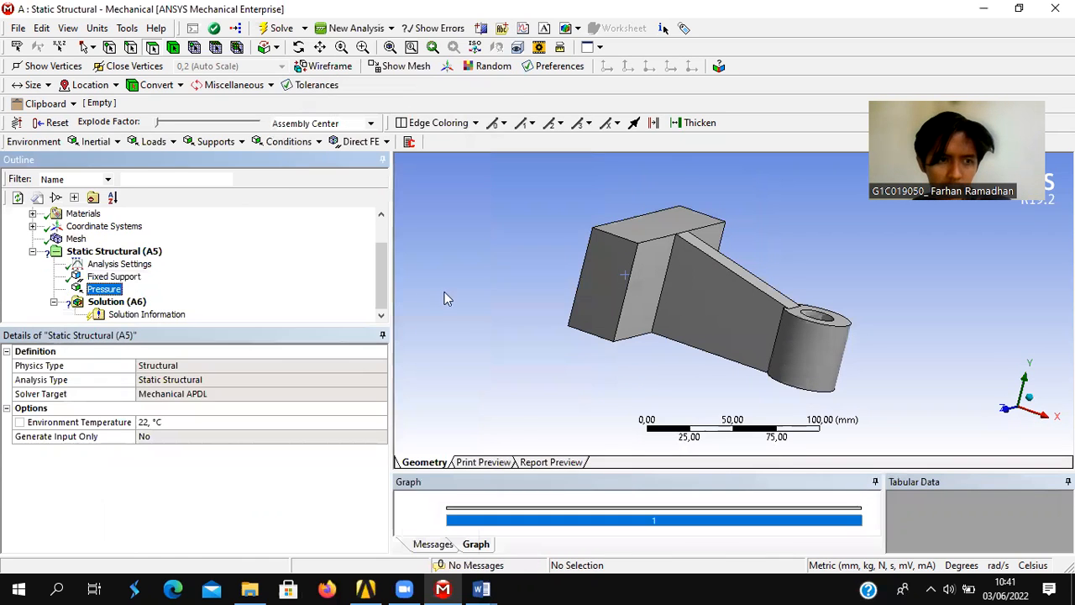
{"action": "middle_click_drag", "start_coordinate": [897, 332], "coordinate": [844, 338]}
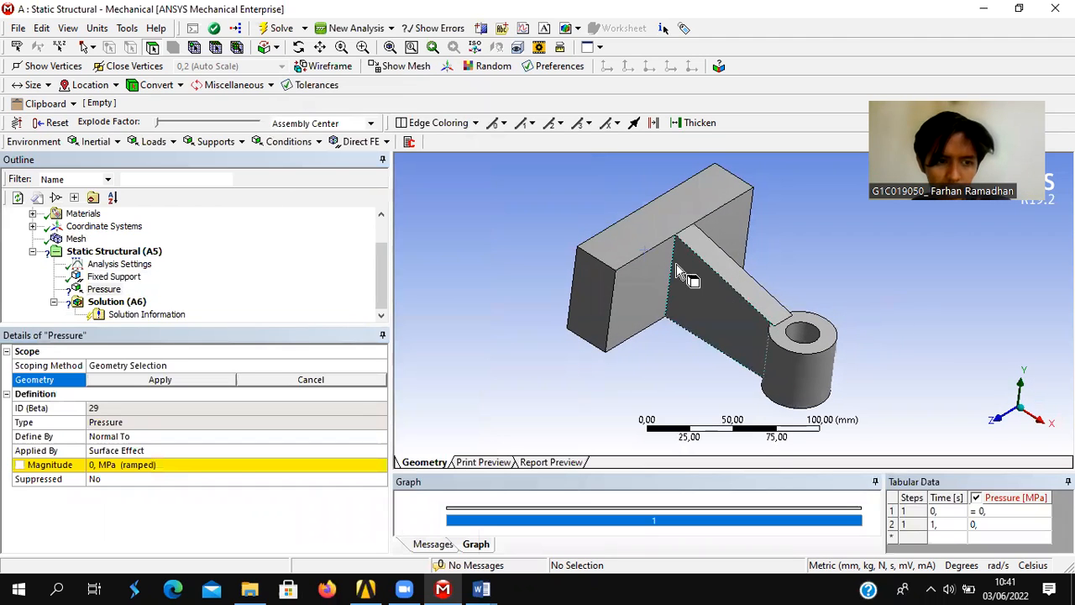
{"action": "left_click", "coordinate": [723, 259]}
{"action": "left_click", "coordinate": [218, 382]}
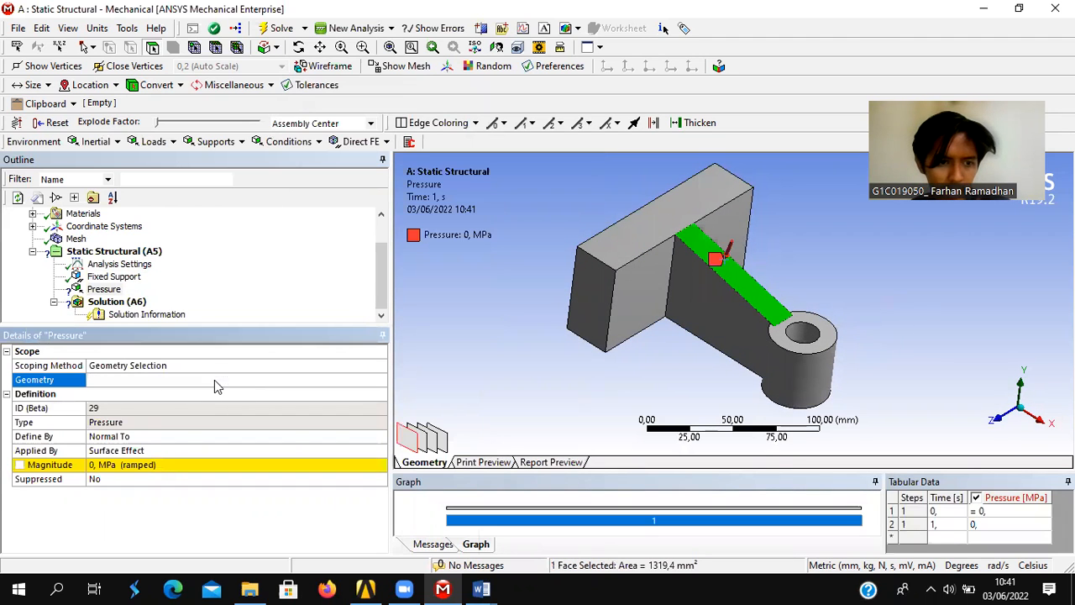
{"action": "left_click", "coordinate": [145, 465]}
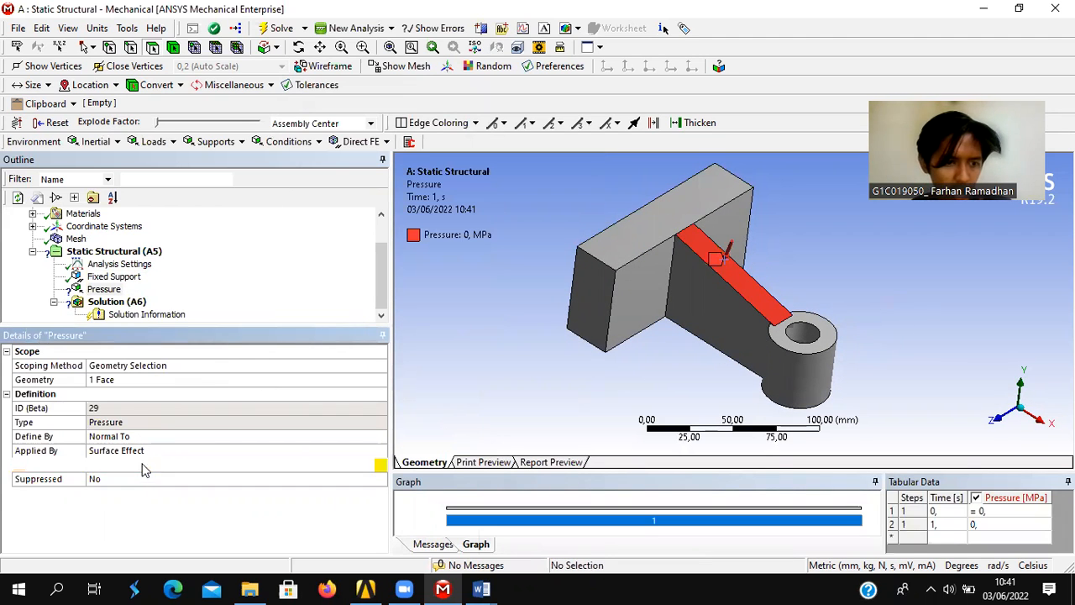
{"action": "type", "text": "80"}
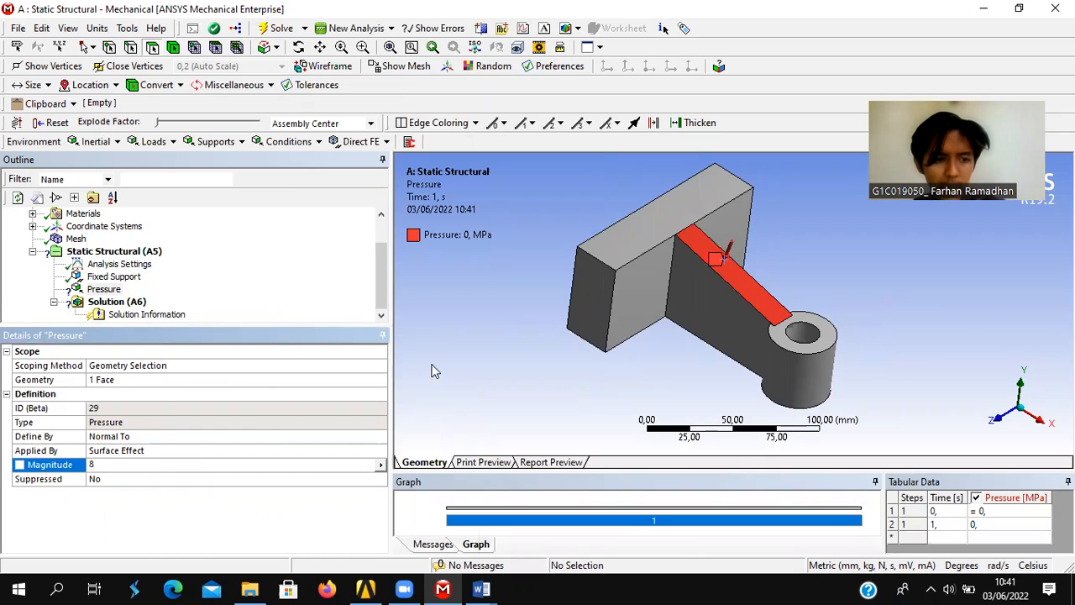
{"action": "key", "text": "Return"}
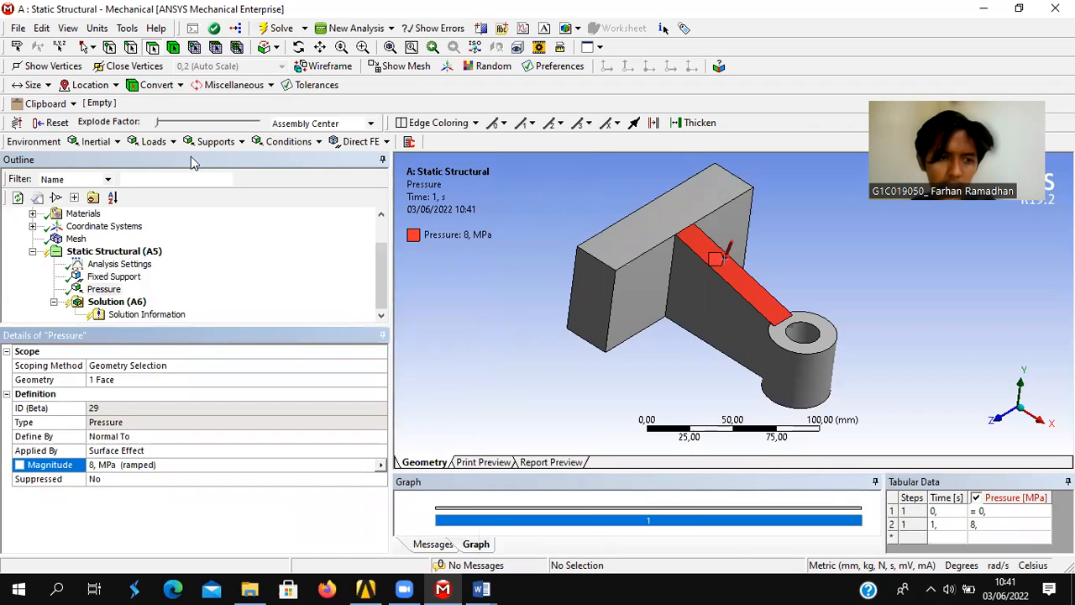
Add a Total Deformation result to the solution.
{"action": "right_click", "coordinate": [115, 292]}
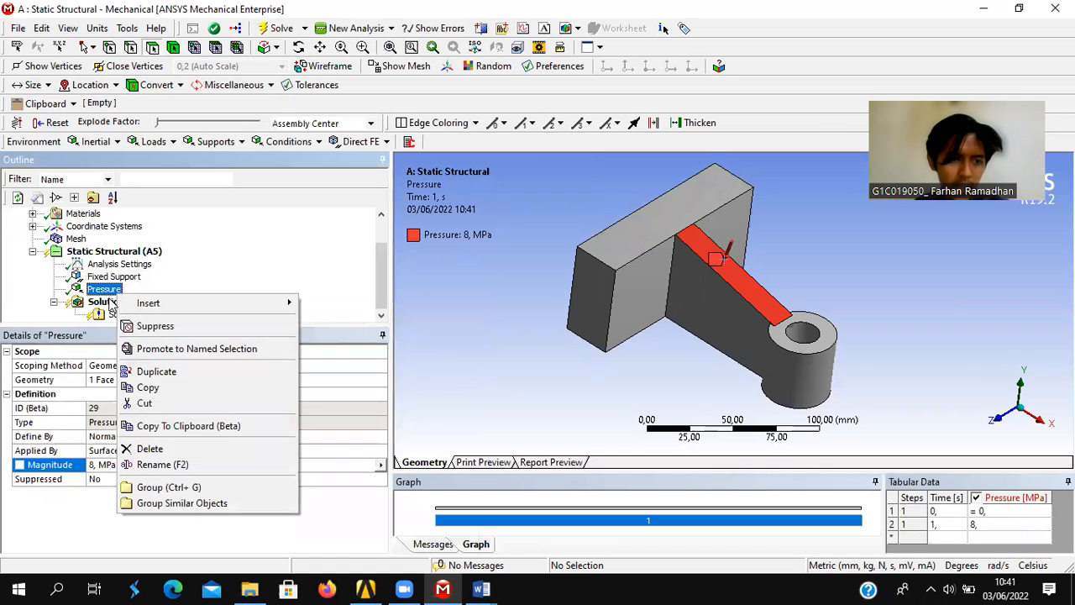
{"action": "left_click", "coordinate": [114, 302]}
{"action": "right_click", "coordinate": [106, 304]}
{"action": "mouse_move", "coordinate": [180, 314]}
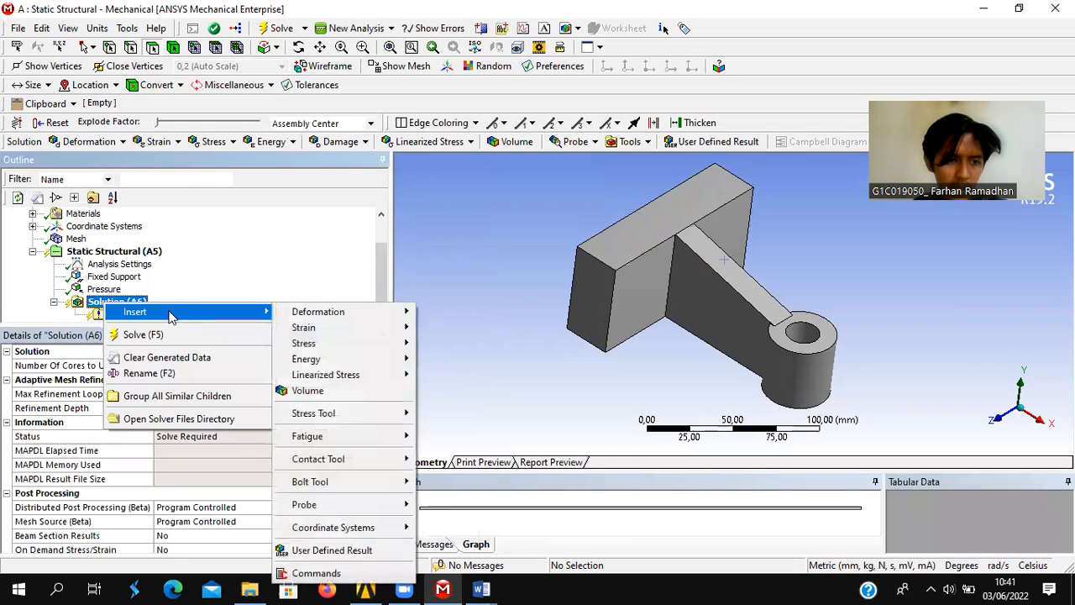
{"action": "mouse_move", "coordinate": [315, 312]}
{"action": "left_click", "coordinate": [435, 311]}
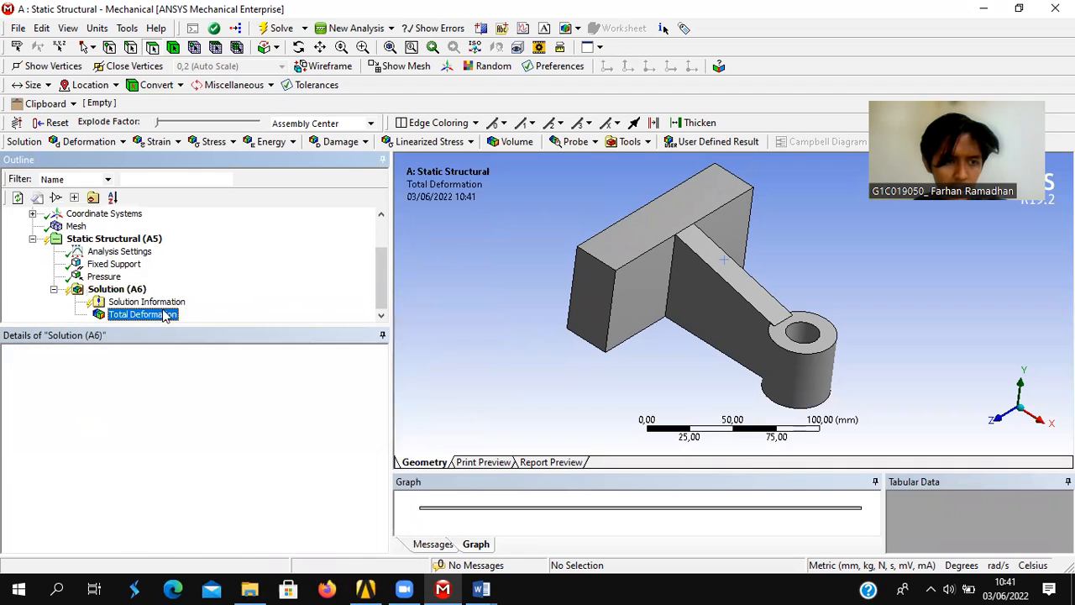
Add an Equivalent (von-Mises) stress result to the solution.
{"action": "left_click", "coordinate": [115, 289]}
{"action": "right_click", "coordinate": [128, 291]}
{"action": "mouse_move", "coordinate": [150, 301]}
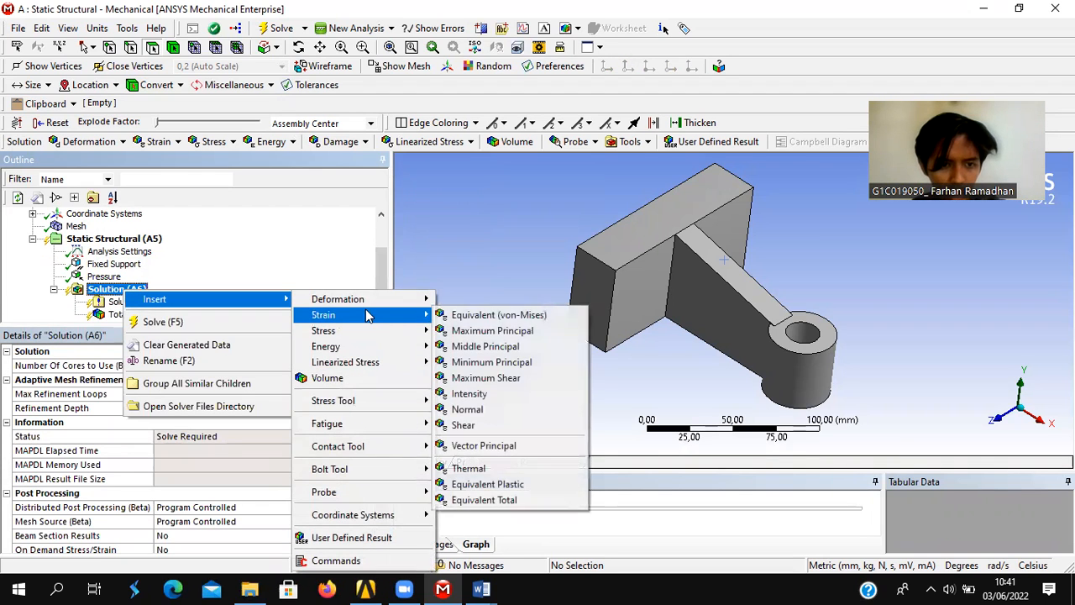
{"action": "mouse_move", "coordinate": [388, 328]}
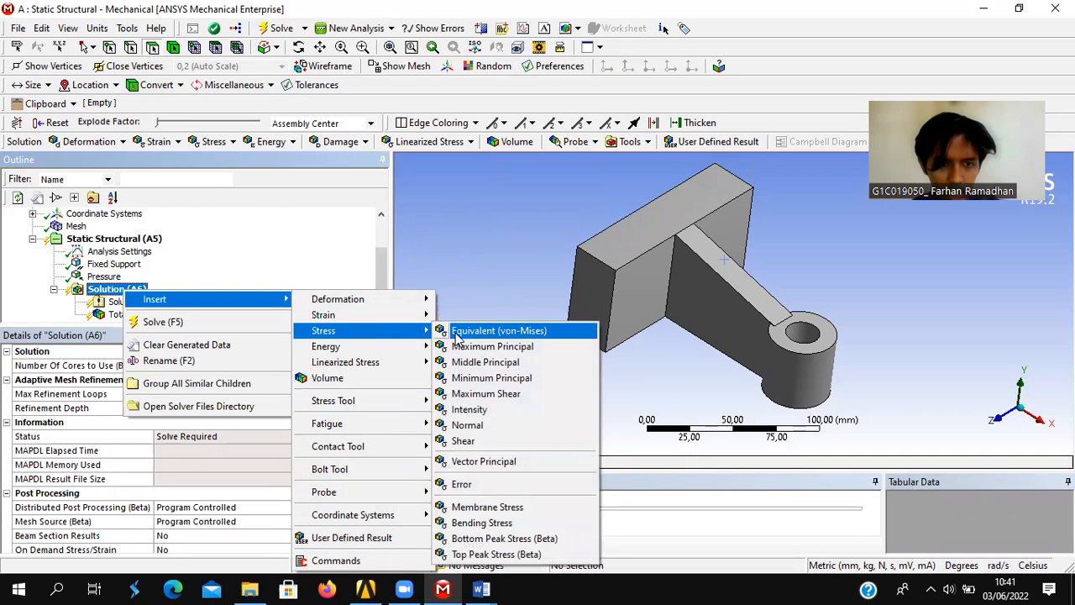
{"action": "left_click", "coordinate": [458, 334]}
Add a Stress Tool based on Max Equivalent Stress to the solution.
{"action": "left_click", "coordinate": [140, 277]}
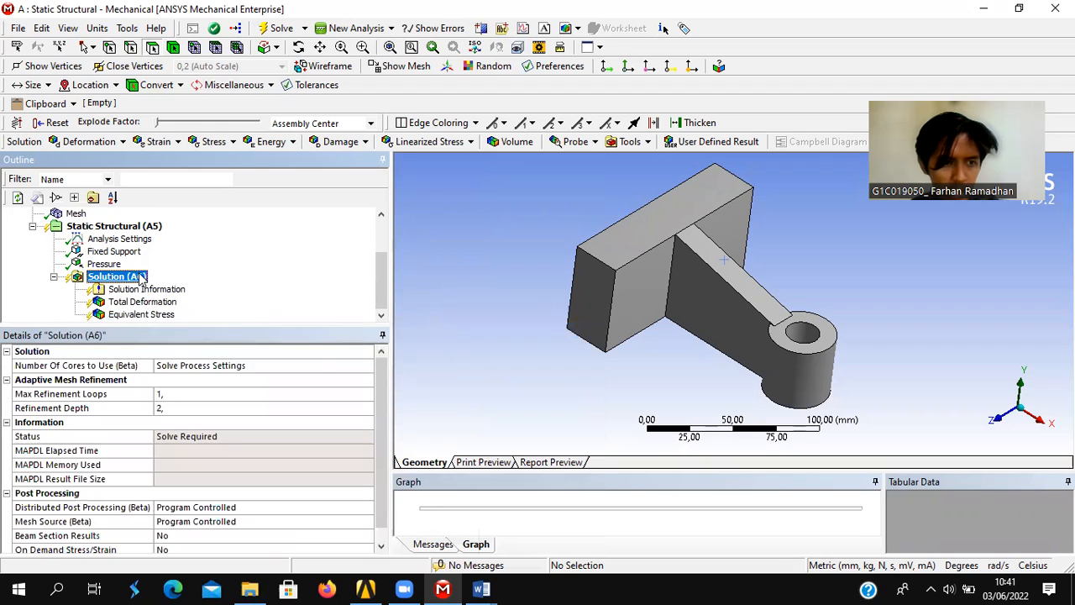
{"action": "right_click", "coordinate": [139, 278]}
{"action": "mouse_move", "coordinate": [244, 283]}
{"action": "mouse_move", "coordinate": [398, 383]}
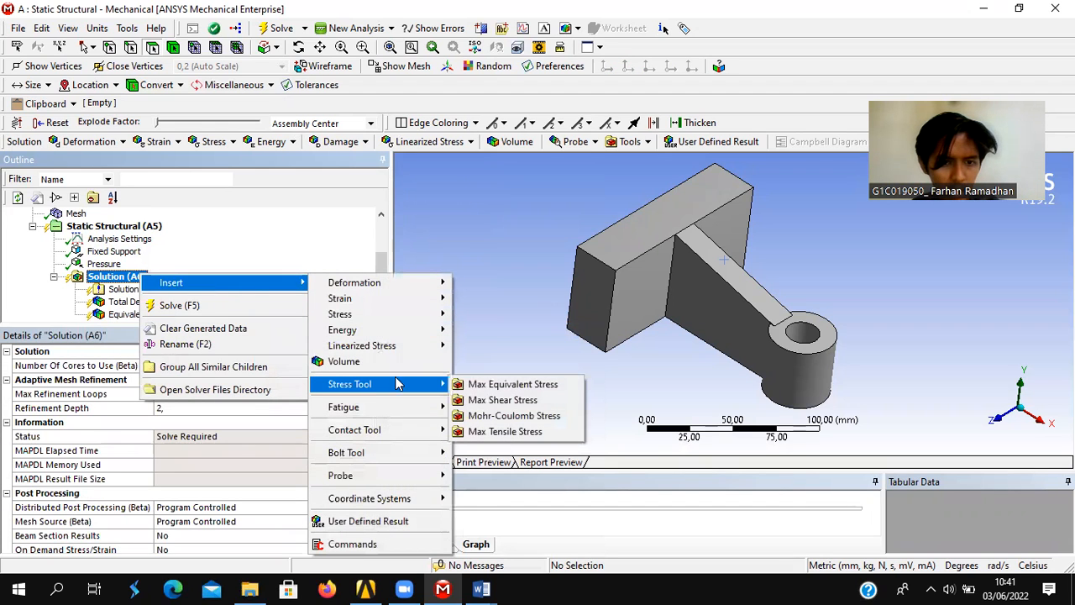
{"action": "left_click", "coordinate": [478, 386]}
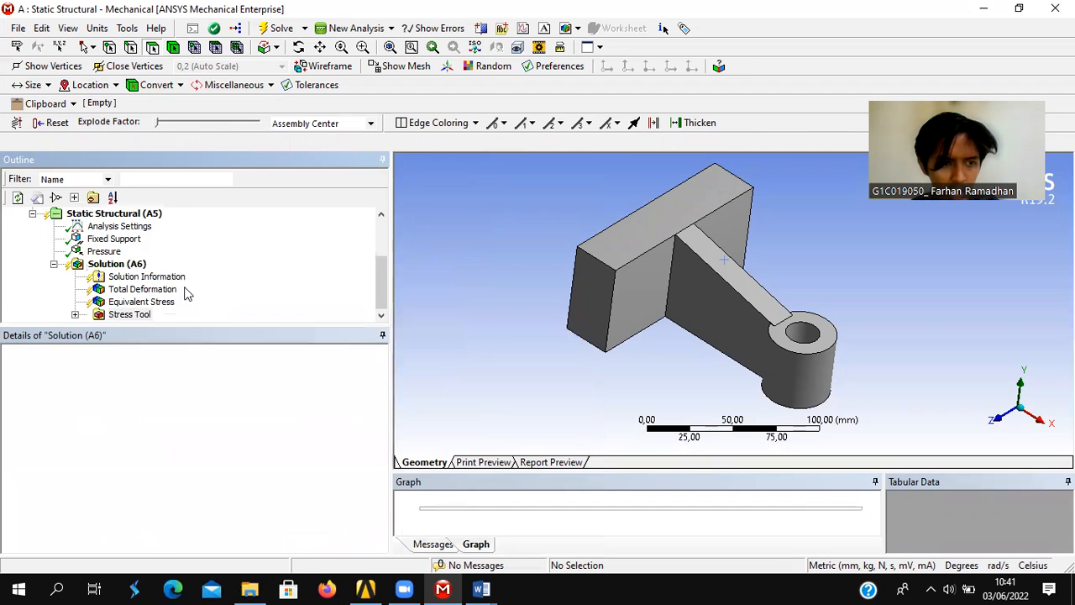
Add a Fatigue Tool to the solution.
{"action": "right_click", "coordinate": [126, 265]}
{"action": "mouse_move", "coordinate": [177, 275]}
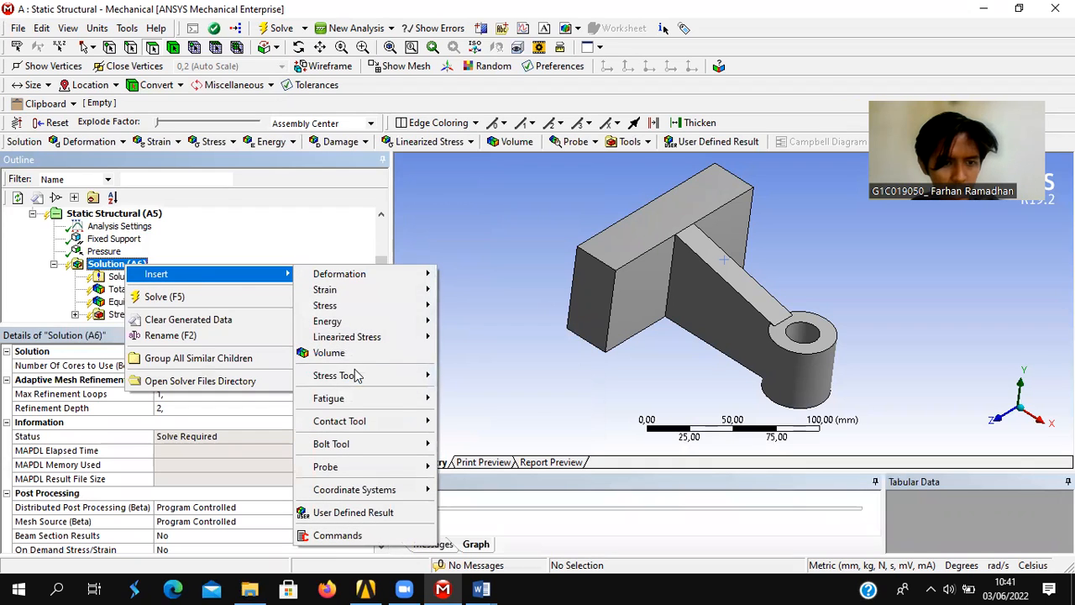
{"action": "mouse_move", "coordinate": [357, 398]}
{"action": "left_click", "coordinate": [457, 400]}
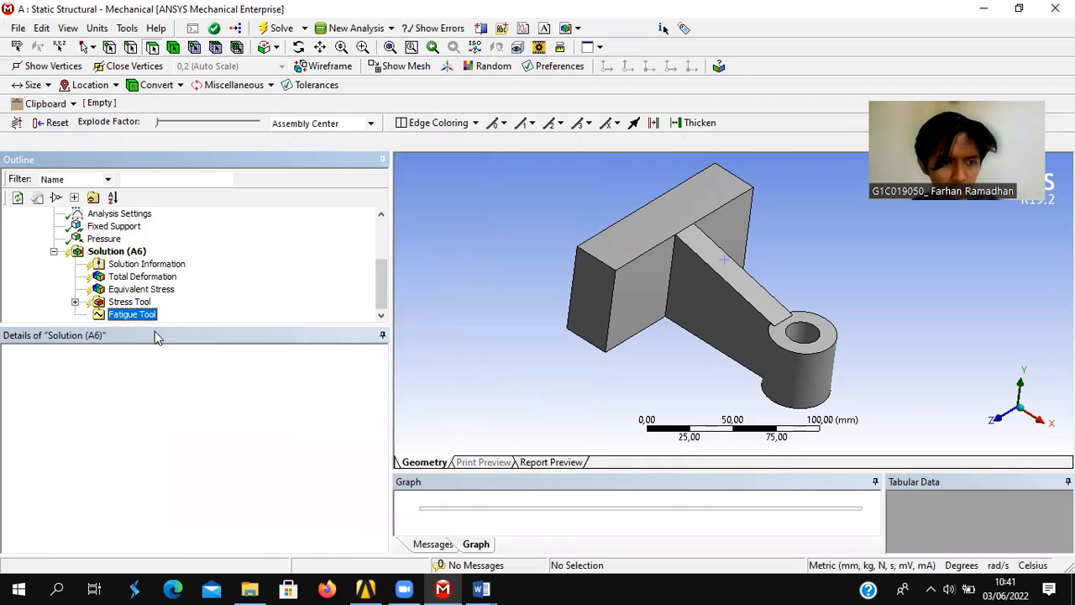
Insert another Safety Factor result under the Stress Tool and delete that duplicate.
{"action": "left_click", "coordinate": [134, 303]}
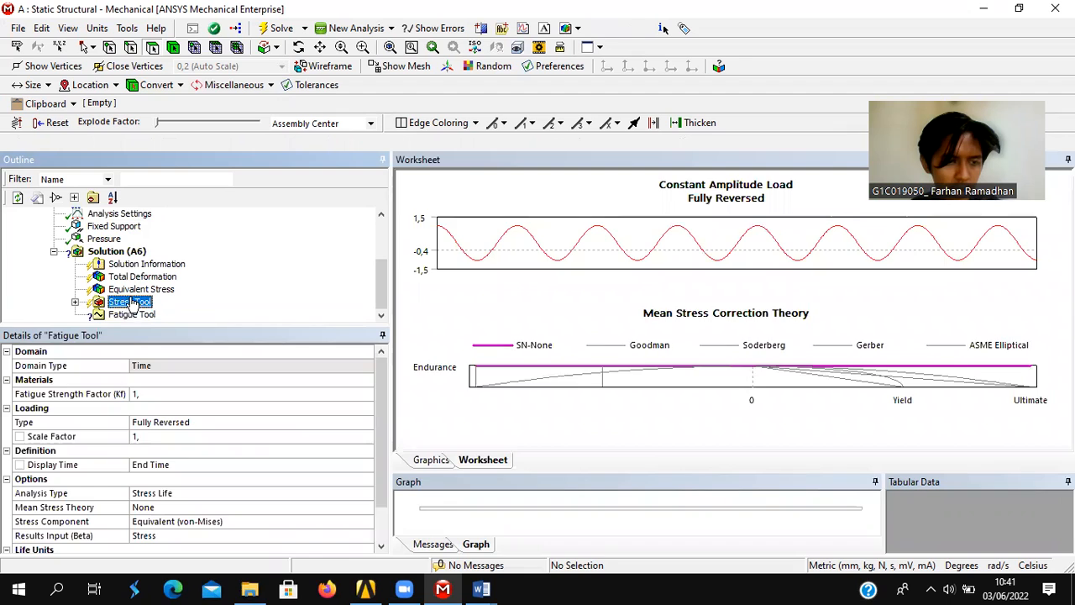
{"action": "right_click", "coordinate": [133, 305]}
{"action": "mouse_move", "coordinate": [168, 311]}
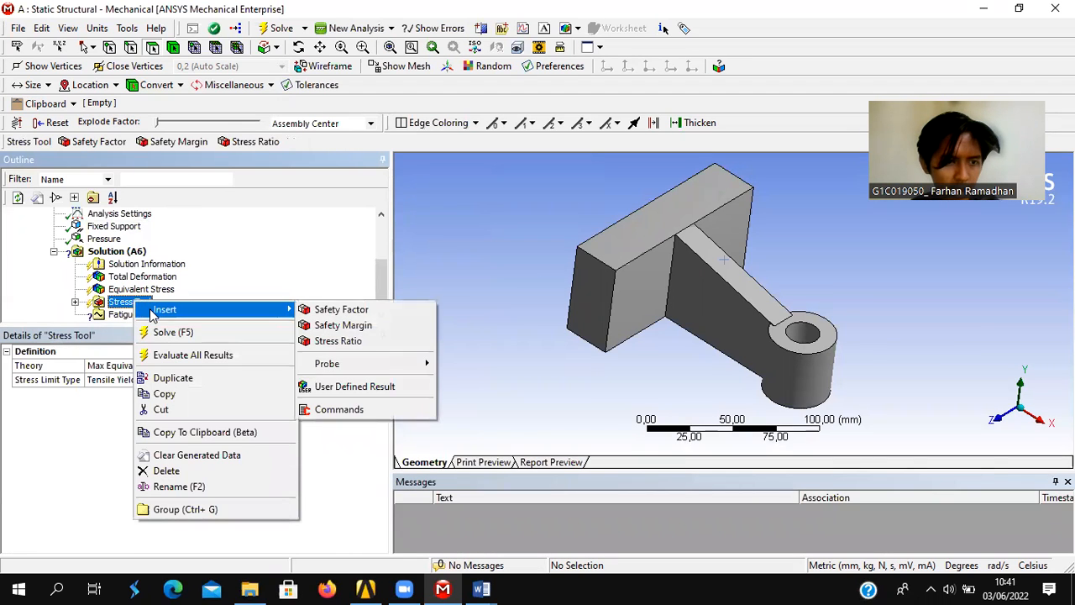
{"action": "left_click", "coordinate": [366, 316]}
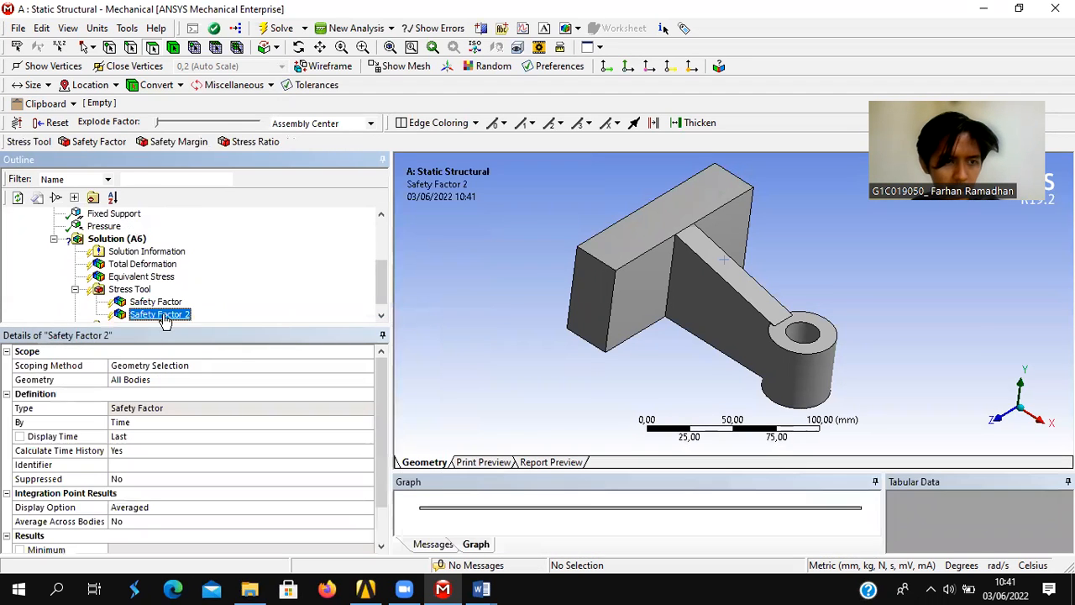
{"action": "key", "text": "Delete"}
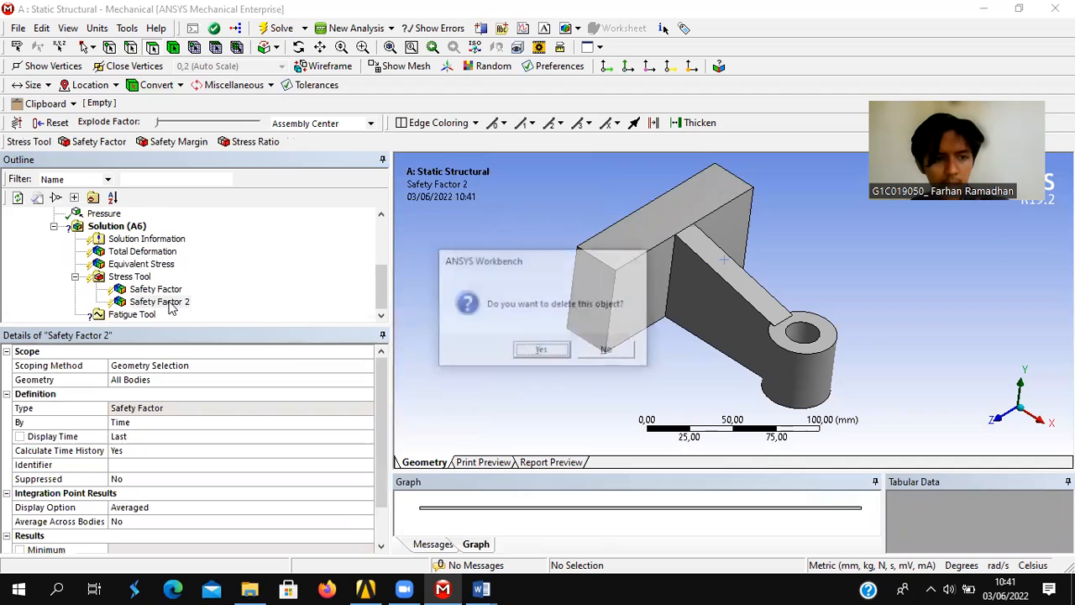
{"action": "left_click", "coordinate": [531, 353]}
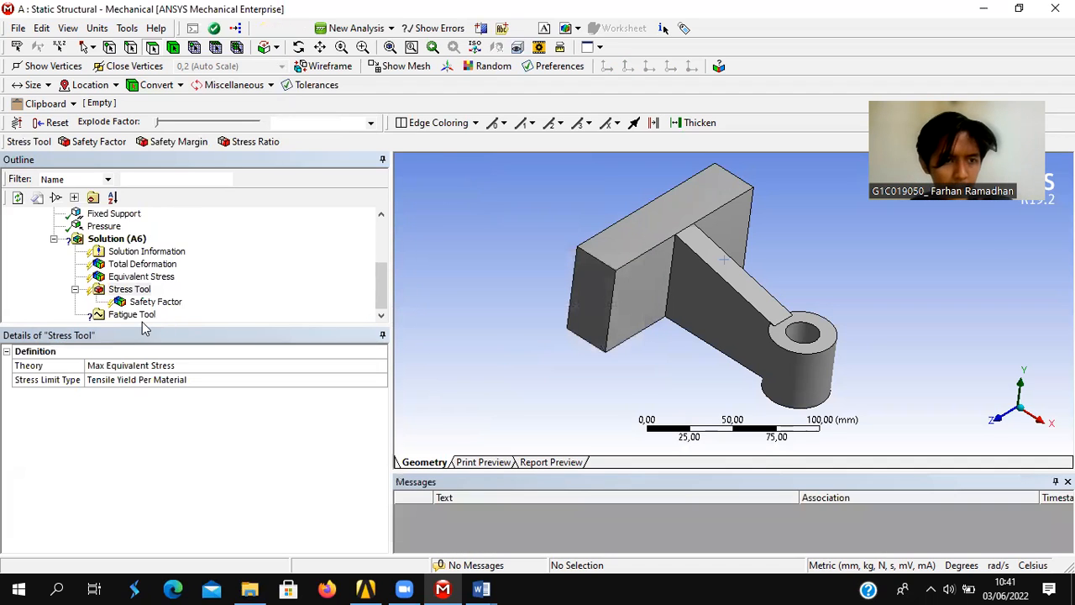
Set the Fatigue Tool's Mean Stress Theory to Goodman, keeping the Stress Life analysis type.
{"action": "left_click", "coordinate": [137, 316]}
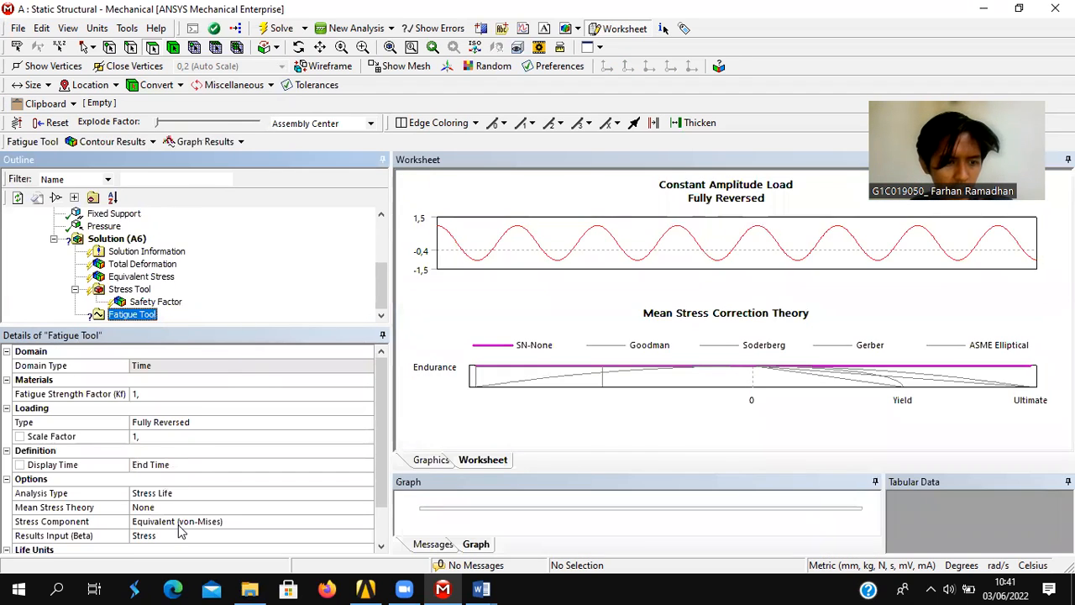
{"action": "left_click", "coordinate": [184, 522]}
{"action": "left_click", "coordinate": [235, 536]}
{"action": "left_click", "coordinate": [231, 492]}
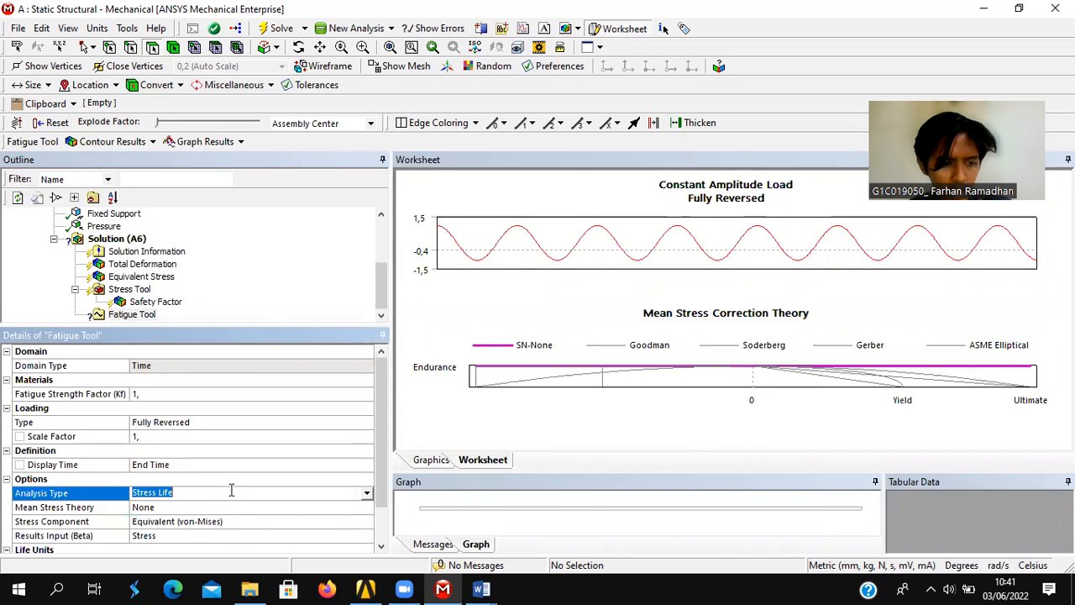
{"action": "left_click", "coordinate": [220, 507]}
{"action": "left_click", "coordinate": [367, 507]}
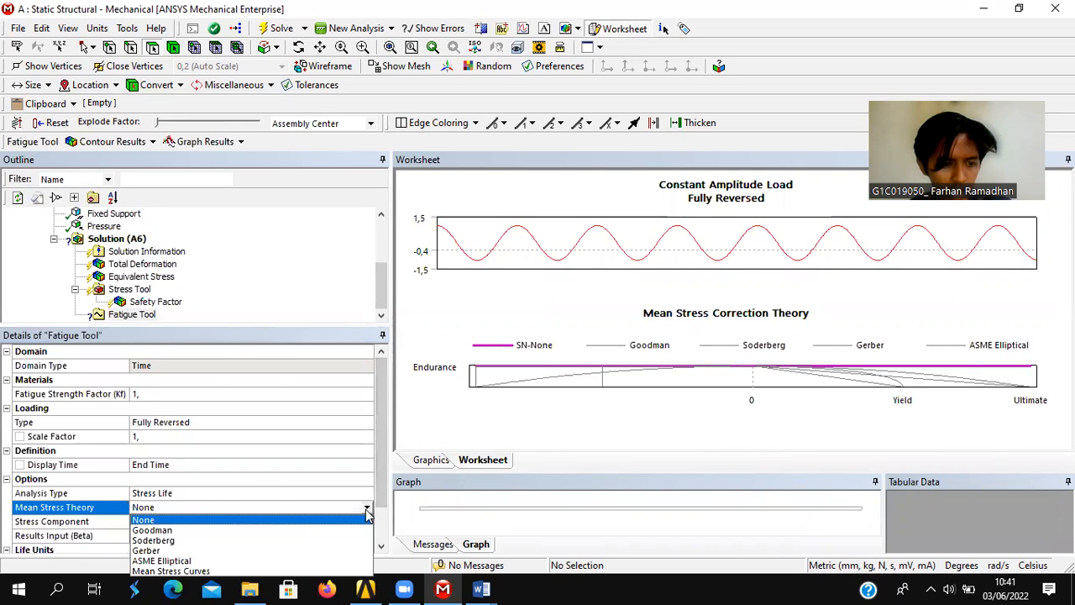
{"action": "left_click", "coordinate": [288, 530]}
{"action": "scroll", "coordinate": [229, 487], "scroll_direction": "down", "scroll_amount": 1}
{"action": "scroll", "coordinate": [232, 485], "scroll_direction": "up", "scroll_amount": 1}
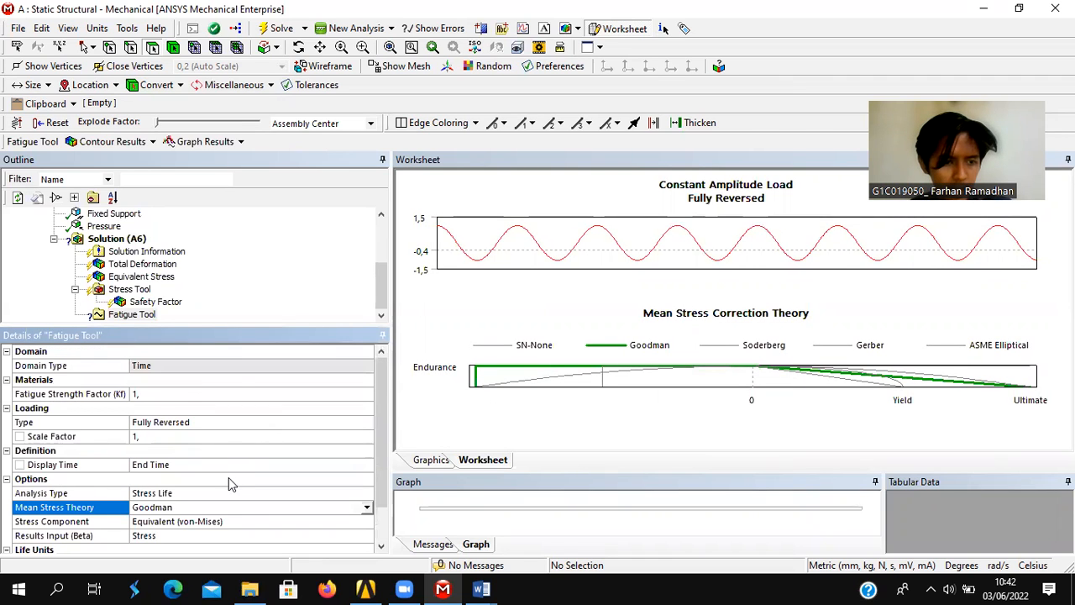
Insert a Safety Factor result under the Fatigue Tool.
{"action": "right_click", "coordinate": [124, 314]}
{"action": "mouse_move", "coordinate": [197, 322]}
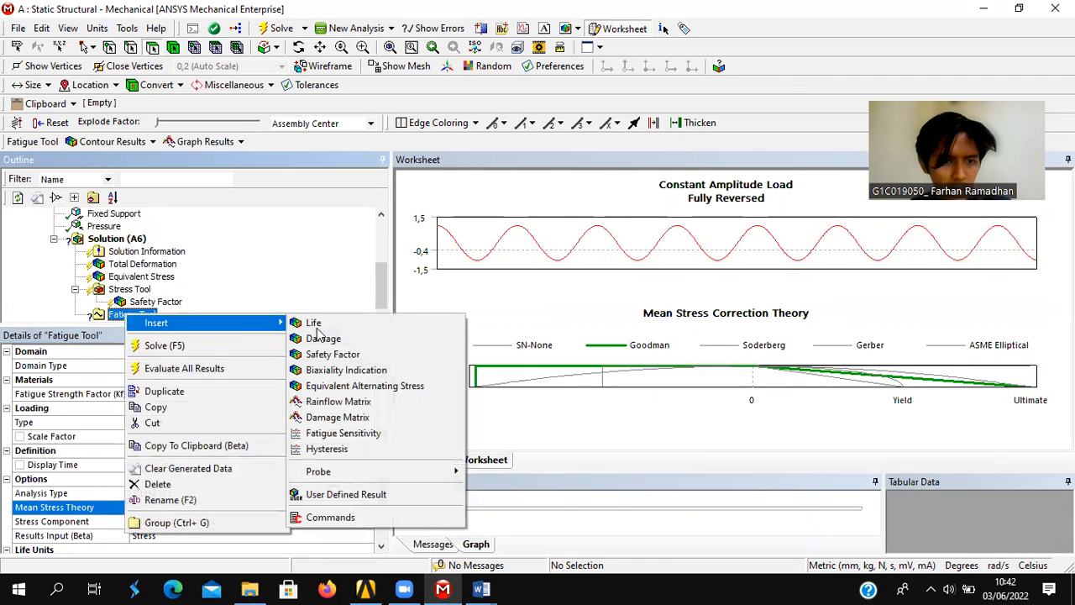
{"action": "left_click", "coordinate": [330, 354]}
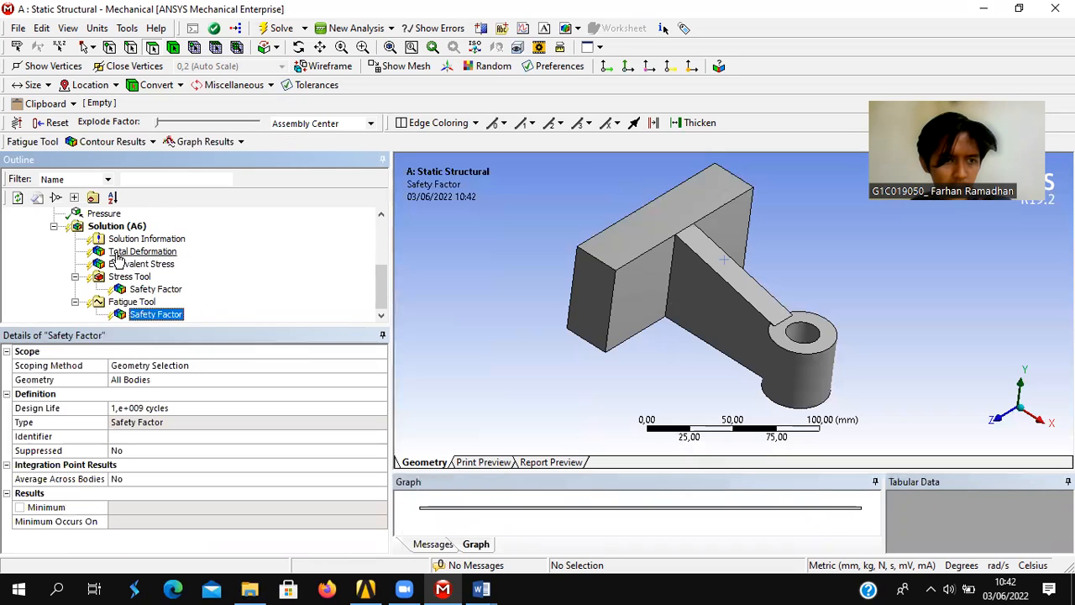
Solve the static structural analysis with the stress and fatigue tools included.
{"action": "scroll", "coordinate": [120, 271], "scroll_direction": "up", "scroll_amount": 1}
{"action": "left_click", "coordinate": [115, 265]}
{"action": "right_click", "coordinate": [115, 266]}
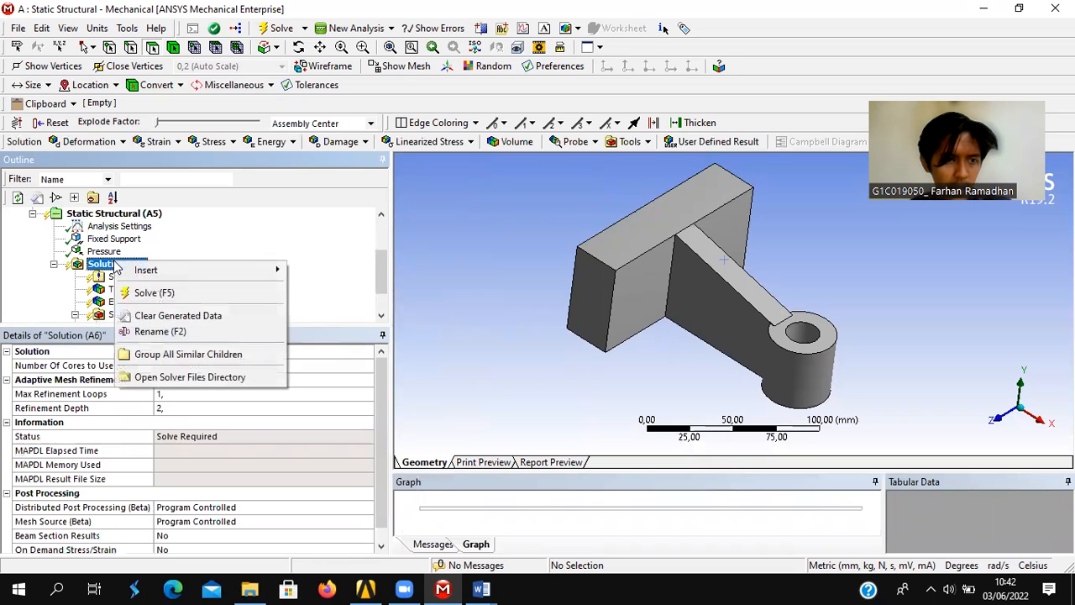
{"action": "left_click", "coordinate": [164, 299]}
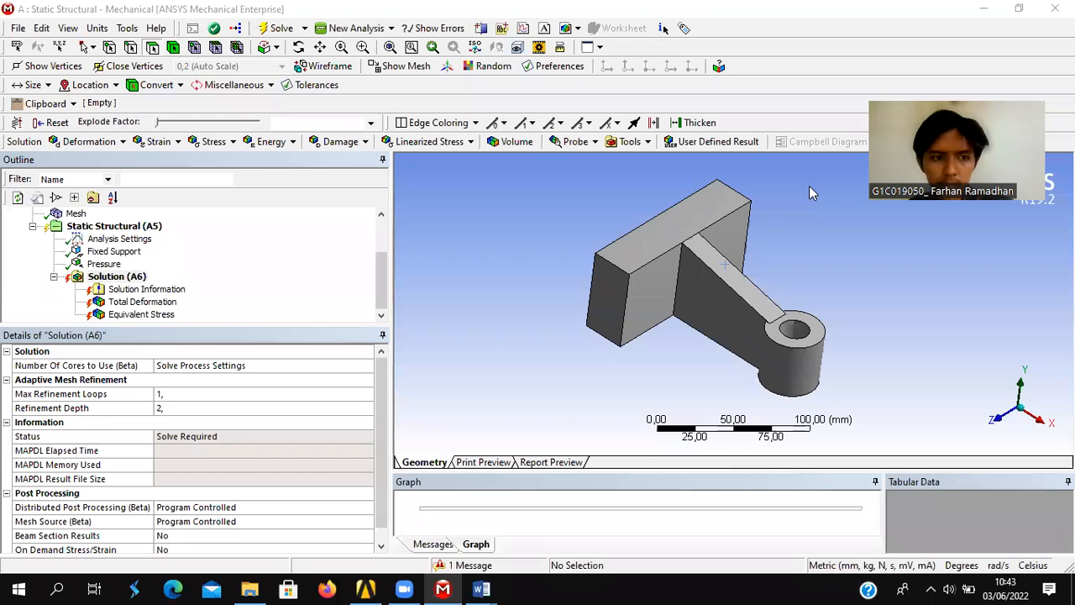
Solve the analysis with only the Total Deformation and Equivalent Stress results in the solution.
{"action": "right_click", "coordinate": [132, 280]}
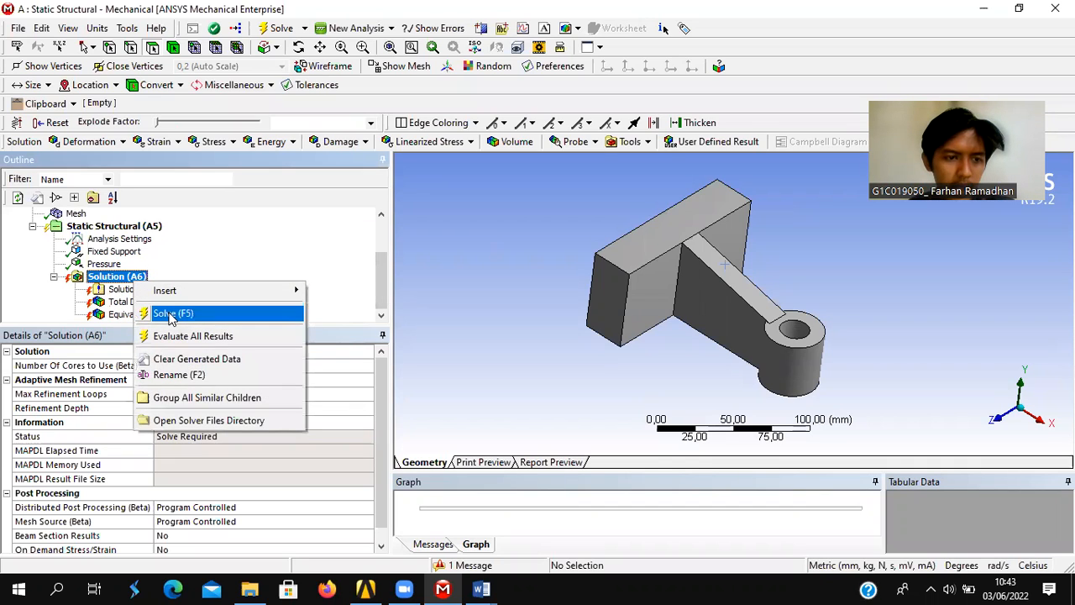
{"action": "left_click", "coordinate": [166, 311]}
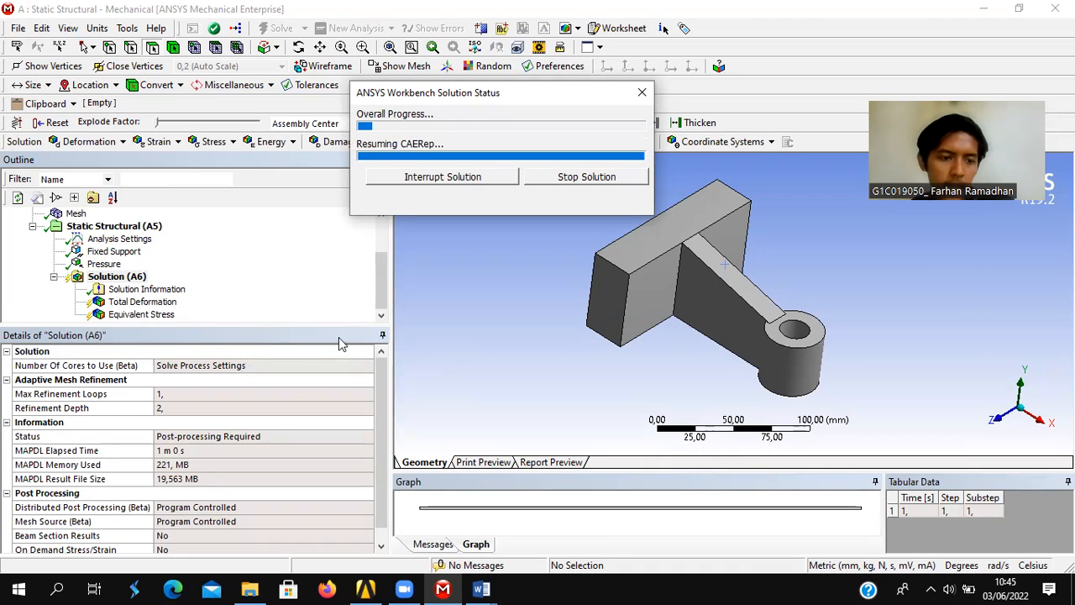
{"action": "left_click", "coordinate": [119, 281]}
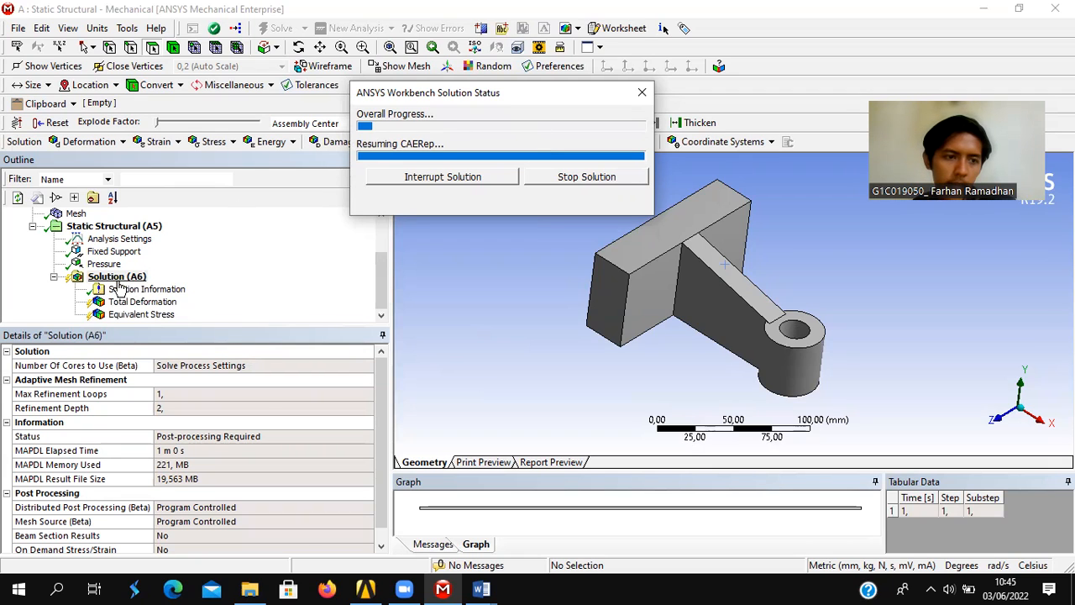
{"action": "left_click", "coordinate": [133, 302]}
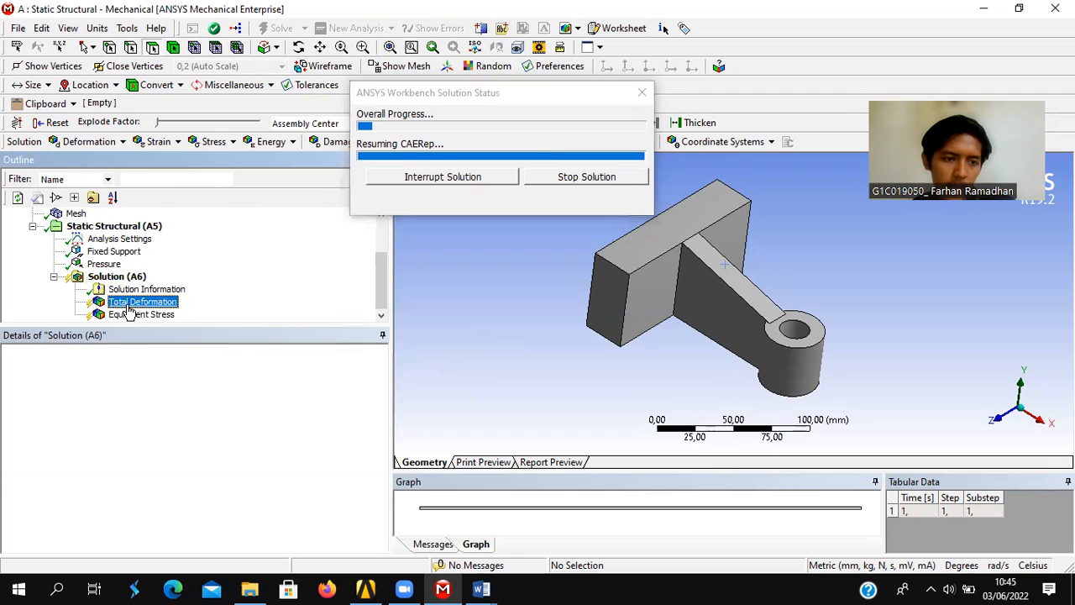
{"action": "left_click", "coordinate": [127, 277]}
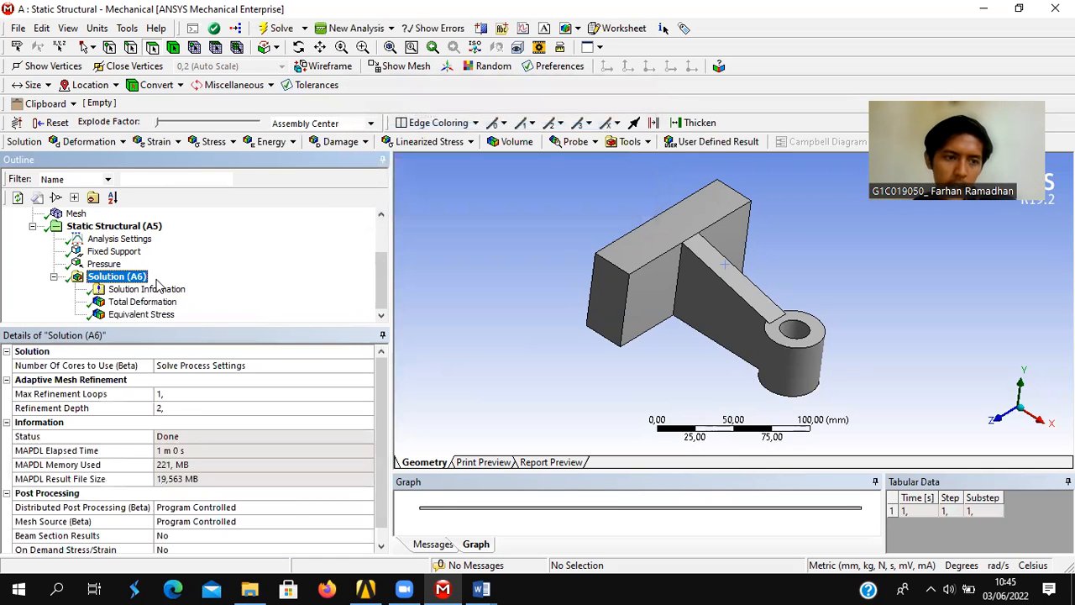
Display the Total Deformation result and examine the deformed bracket from another angle.
{"action": "left_click", "coordinate": [147, 302]}
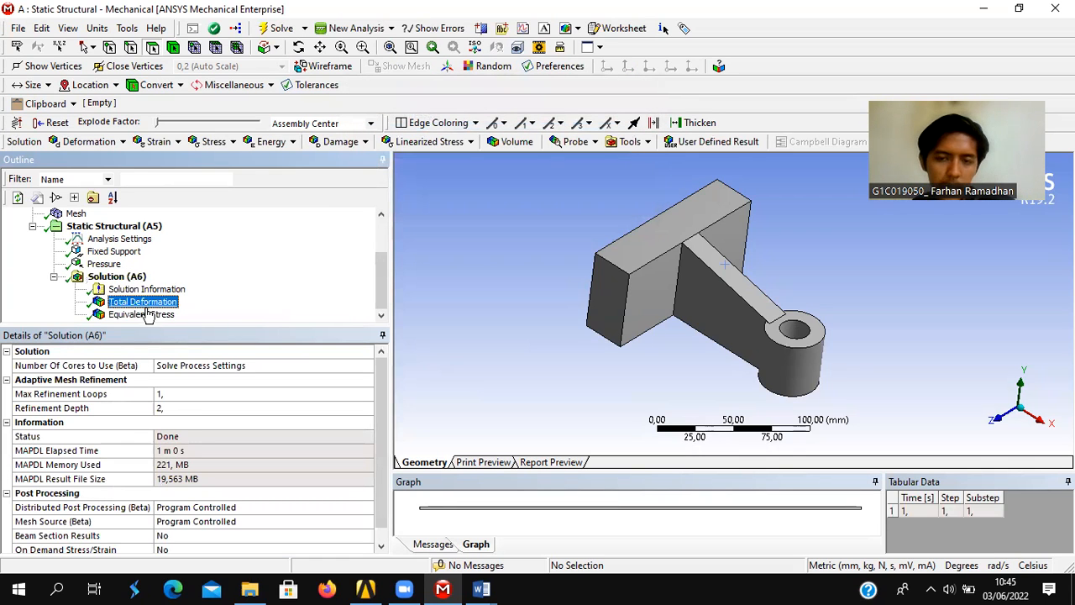
{"action": "mouse_move", "coordinate": [652, 386]}
{"action": "left_mouse_down"}
{"action": "mouse_move", "coordinate": [702, 374]}
{"action": "mouse_move", "coordinate": [637, 374]}
{"action": "left_mouse_up"}
{"action": "scroll", "coordinate": [700, 375], "scroll_direction": "down", "scroll_amount": 1}
{"action": "scroll", "coordinate": [700, 374], "scroll_direction": "up", "scroll_amount": 3}
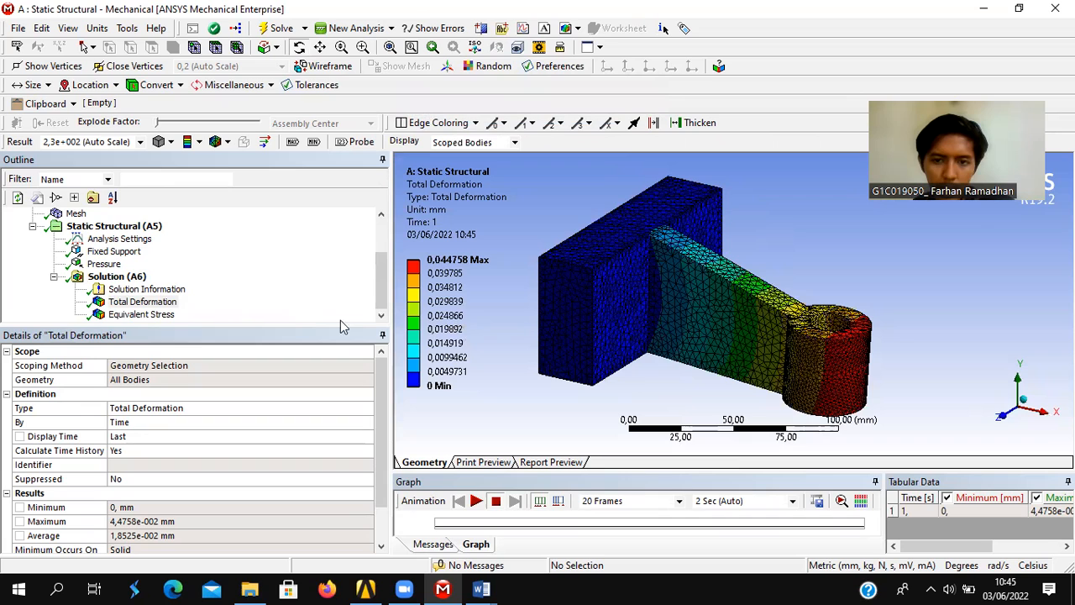
Display the Equivalent Stress result and play its animation on the bracket.
{"action": "left_click", "coordinate": [137, 314]}
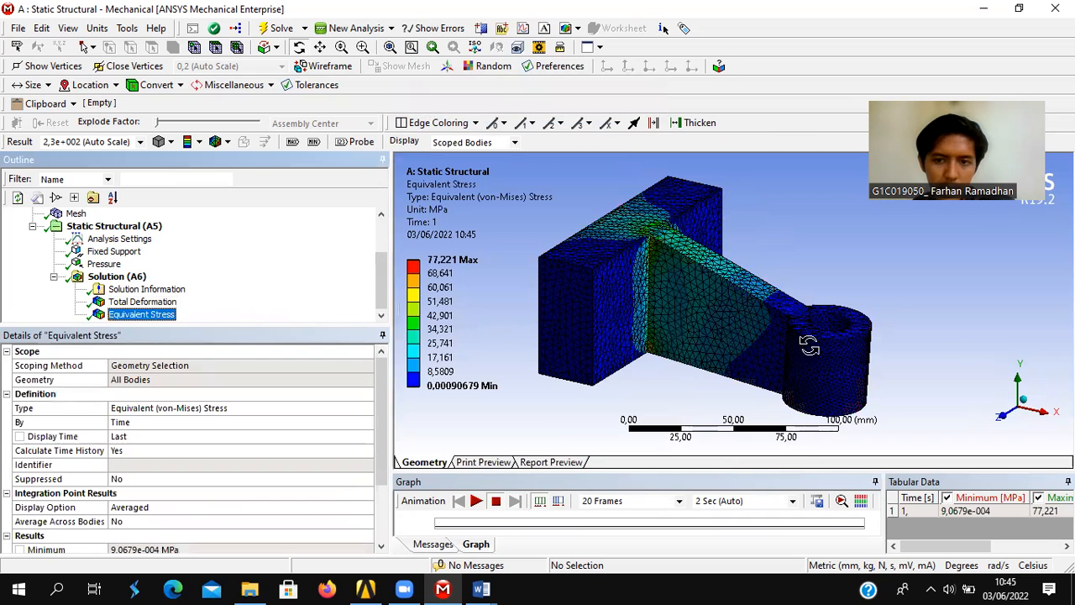
{"action": "left_click", "coordinate": [476, 501]}
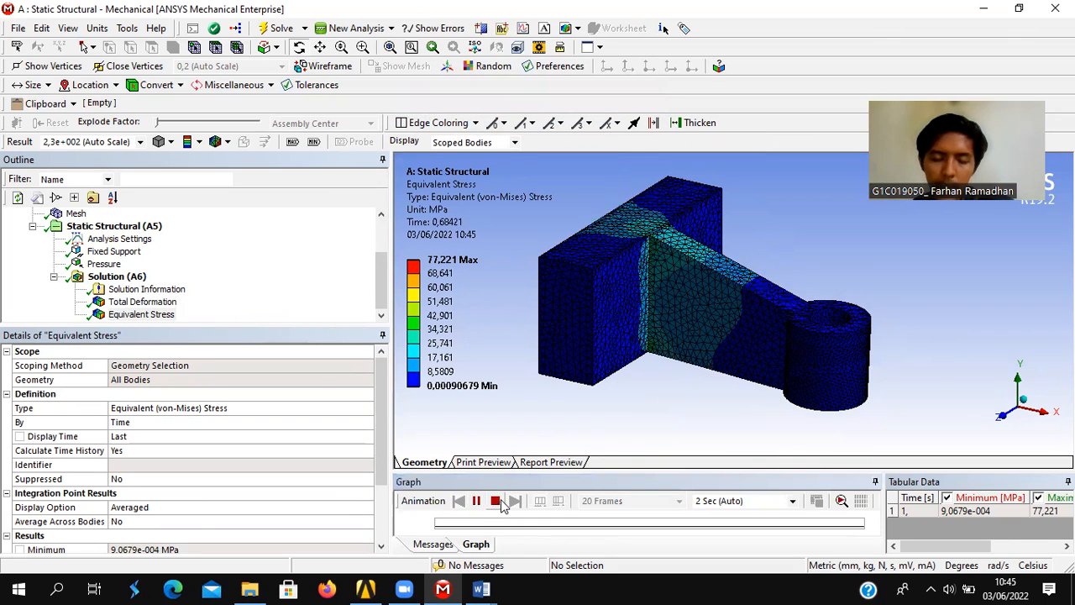
{"action": "left_click", "coordinate": [494, 501]}
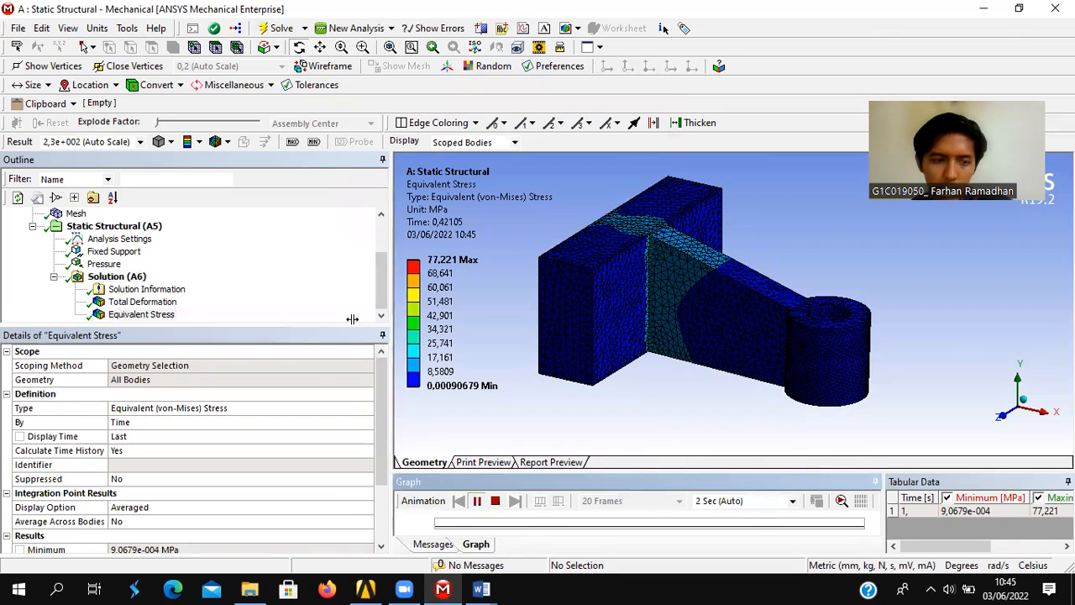
Add a Stress Tool based on Max Equivalent Stress to the solution.
{"action": "left_click", "coordinate": [115, 277]}
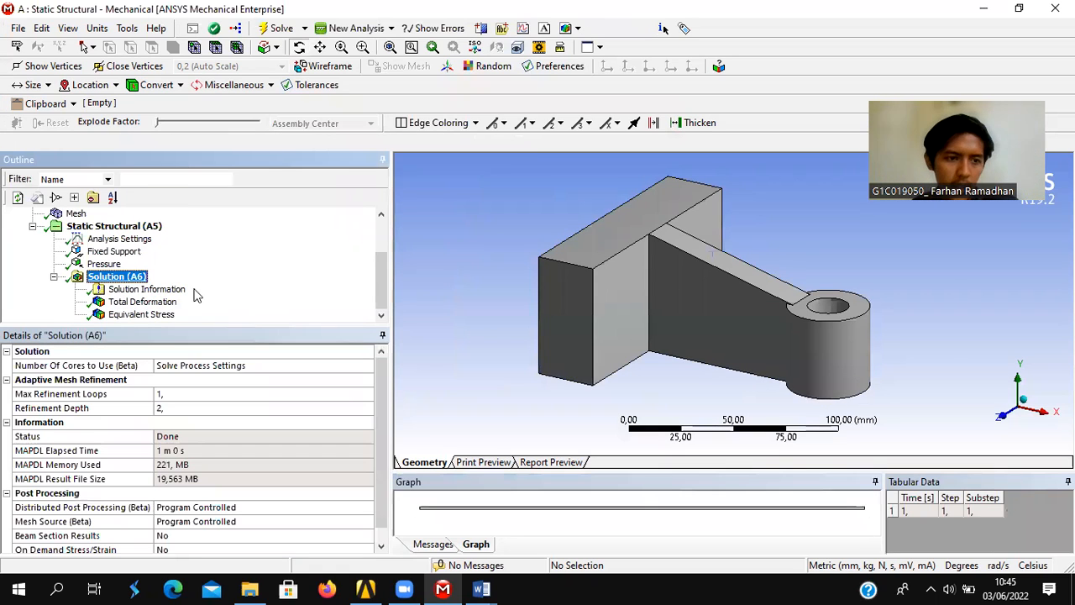
{"action": "right_click", "coordinate": [114, 279]}
{"action": "mouse_move", "coordinate": [168, 289]}
{"action": "mouse_move", "coordinate": [395, 389]}
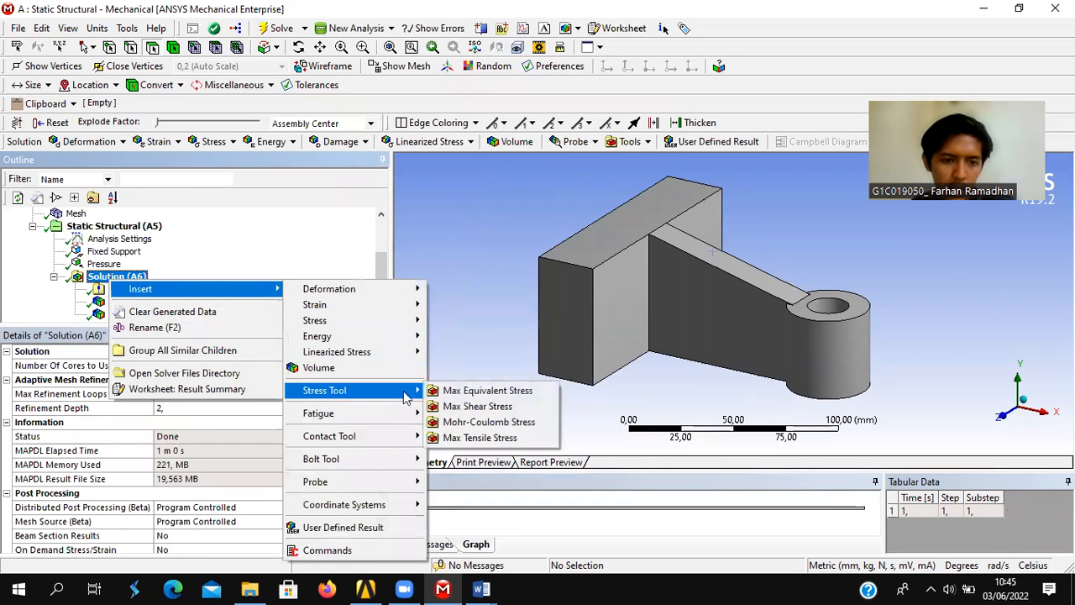
{"action": "left_click", "coordinate": [496, 390]}
Insert a second Safety Factor result under the Stress Tool and delete that duplicate.
{"action": "left_click", "coordinate": [141, 314]}
{"action": "right_click", "coordinate": [145, 315]}
{"action": "mouse_move", "coordinate": [180, 319]}
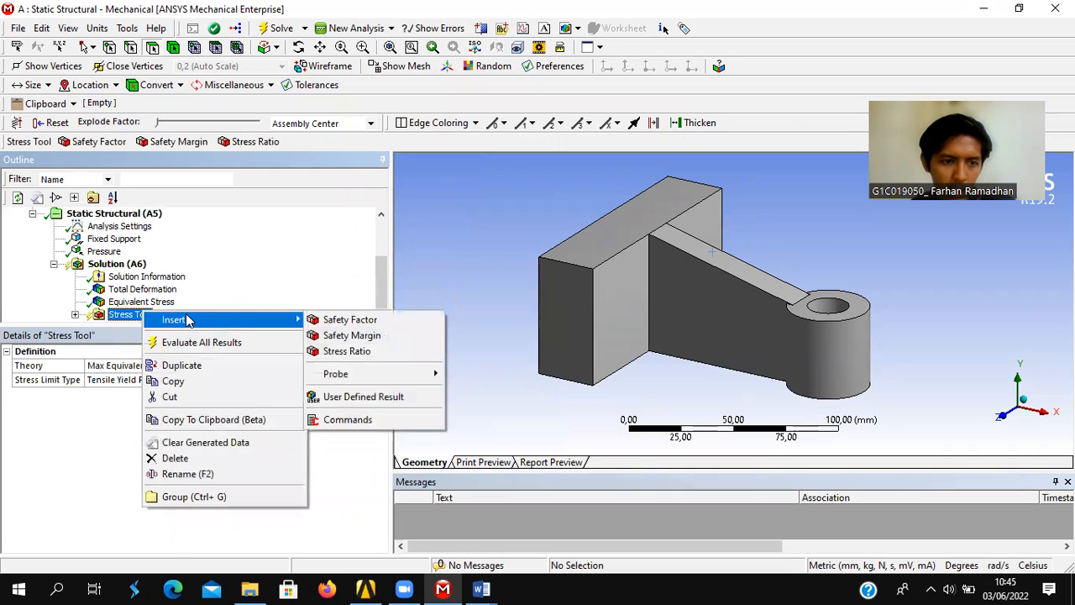
{"action": "left_click", "coordinate": [351, 320]}
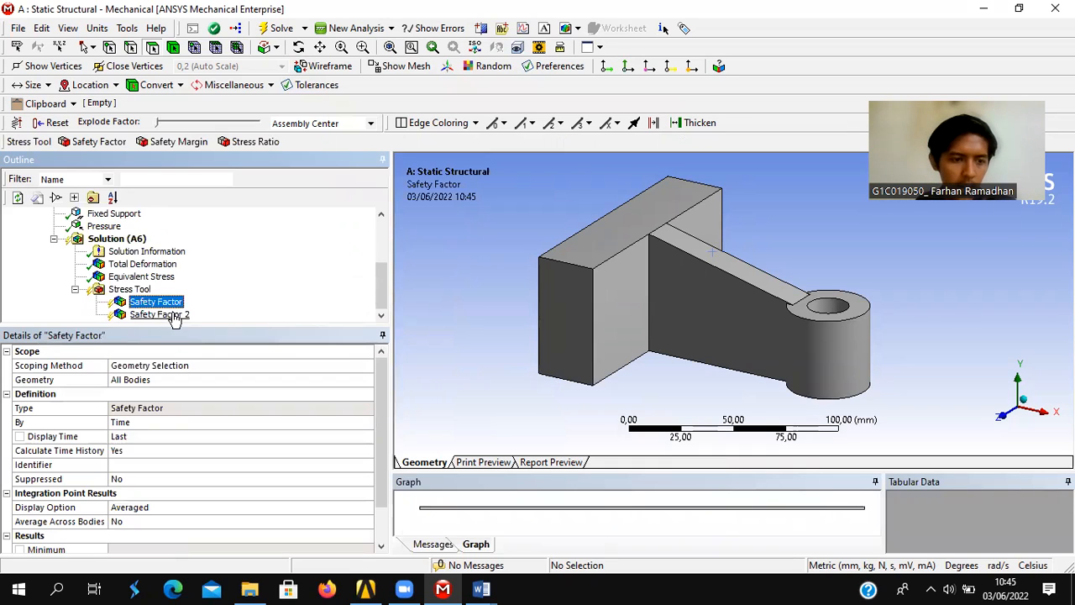
{"action": "key", "text": "Delete"}
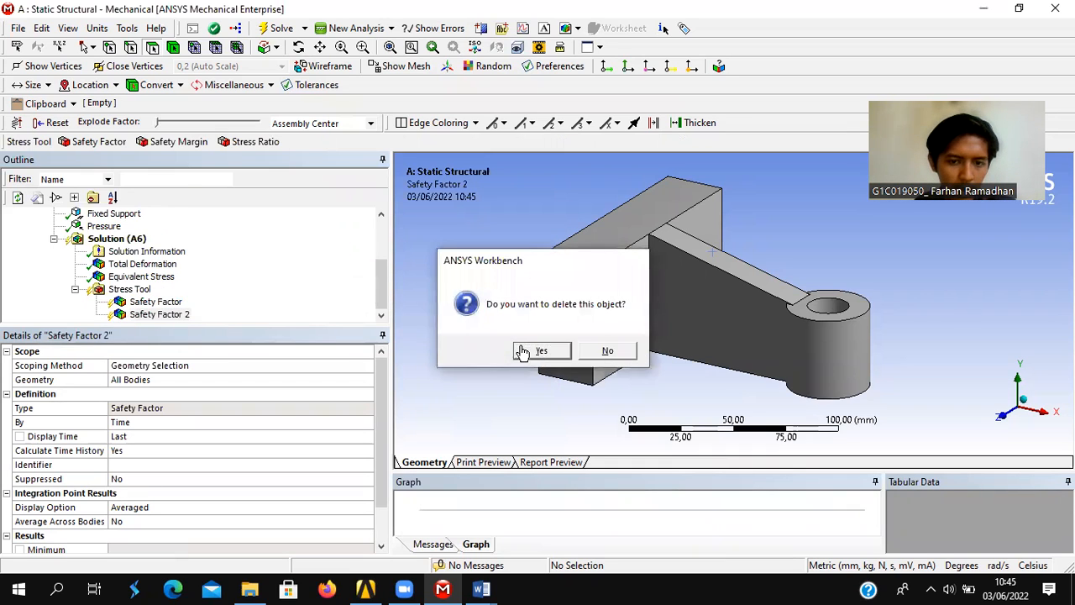
{"action": "left_click", "coordinate": [525, 351]}
Add a Fatigue Tool to the solution and insert a Safety Factor result under it.
{"action": "right_click", "coordinate": [118, 254]}
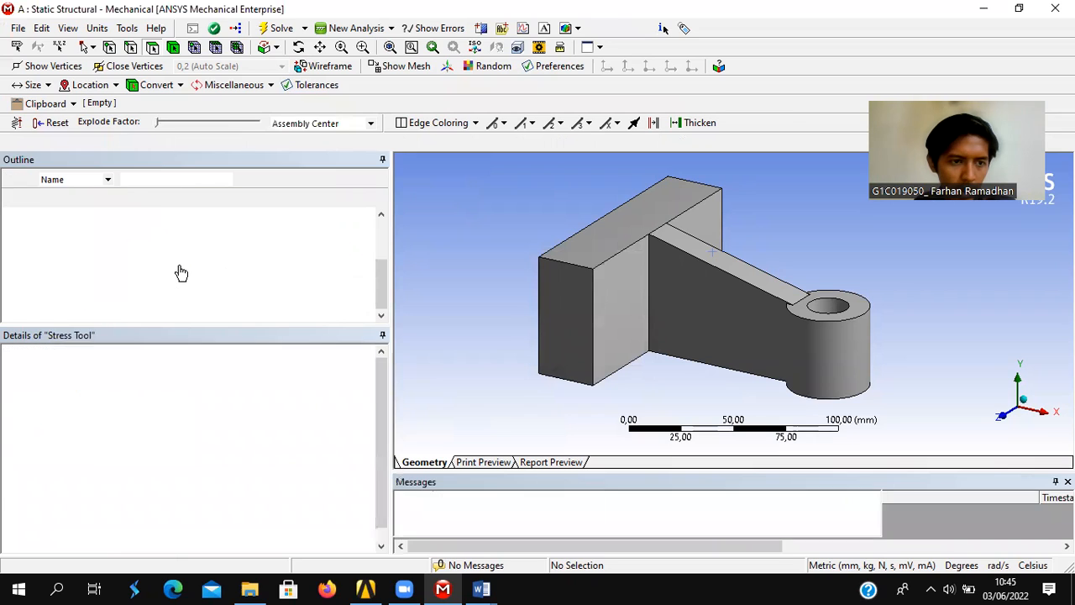
{"action": "mouse_move", "coordinate": [216, 265]}
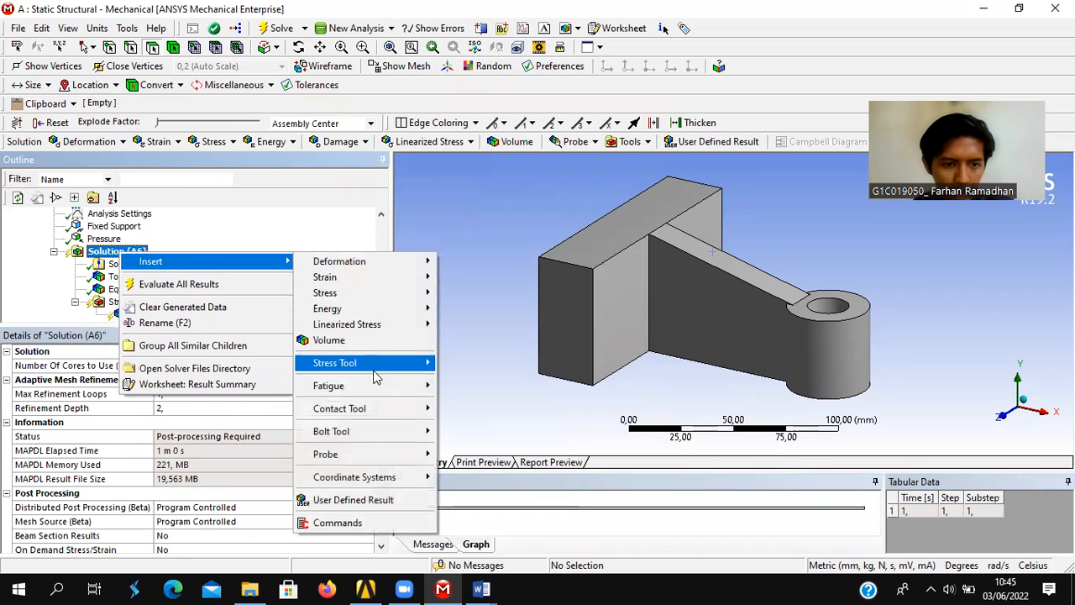
{"action": "mouse_move", "coordinate": [372, 385]}
{"action": "left_click", "coordinate": [477, 386]}
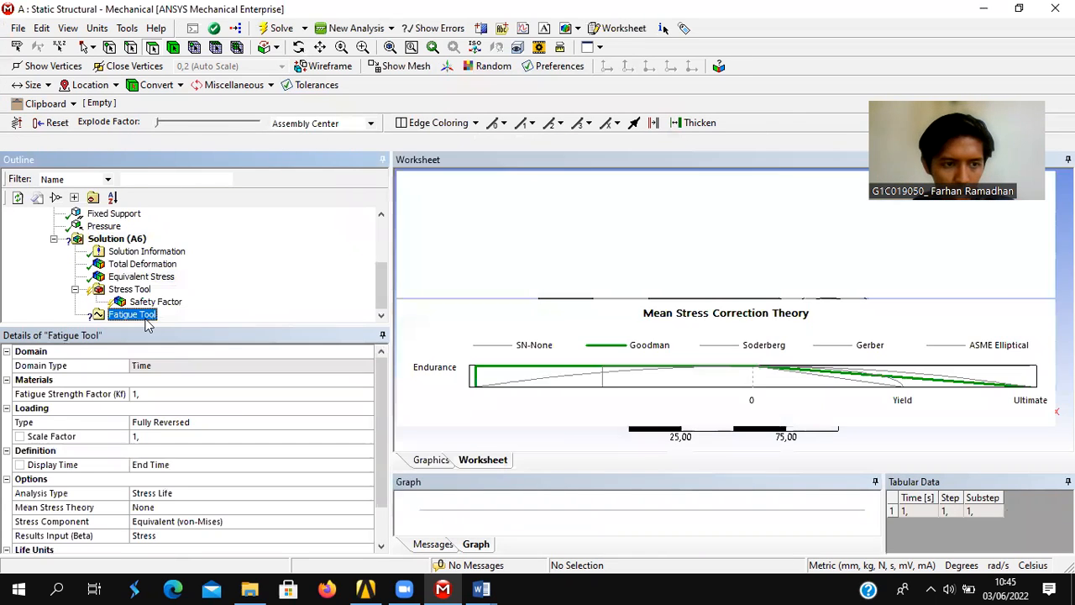
{"action": "right_click", "coordinate": [134, 315]}
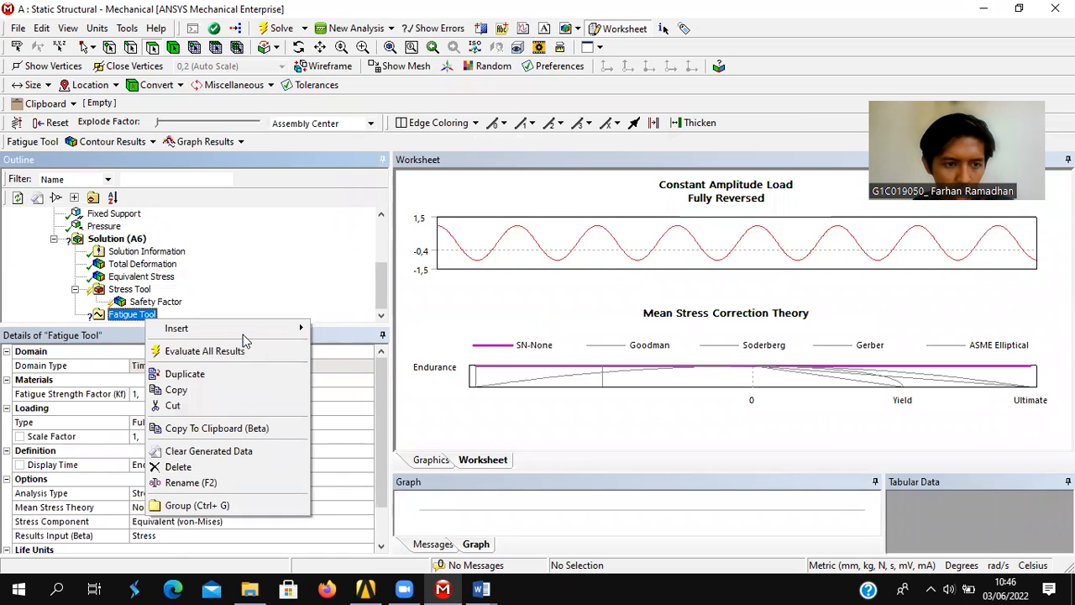
{"action": "mouse_move", "coordinate": [254, 333]}
{"action": "left_click", "coordinate": [365, 363]}
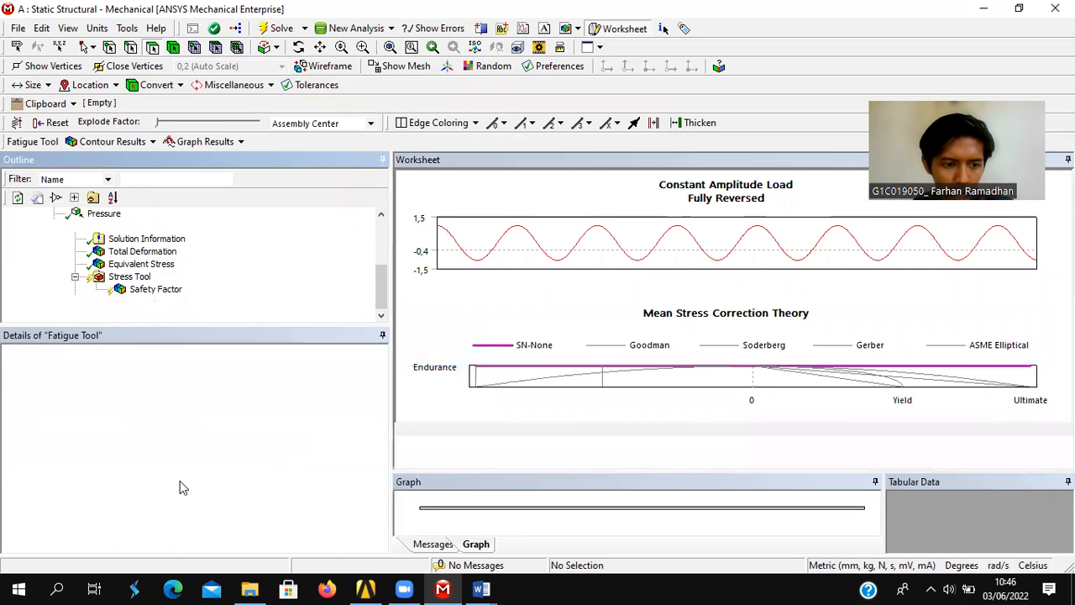
Set the Design Life of the Fatigue Tool's Safety Factor result to 10000000 cycles.
{"action": "left_click", "coordinate": [154, 407]}
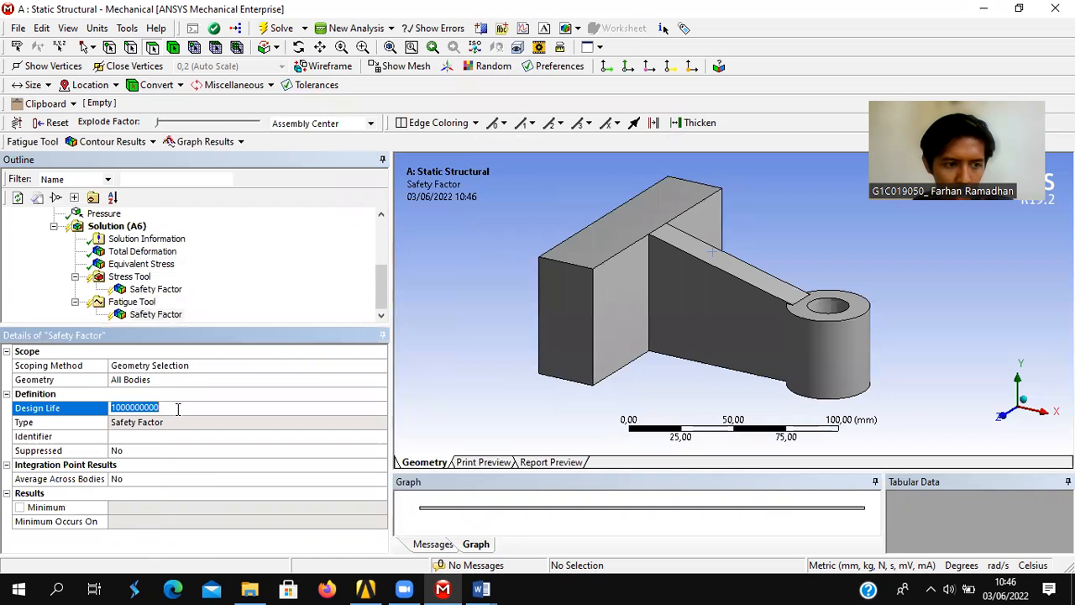
{"action": "left_click", "coordinate": [178, 410]}
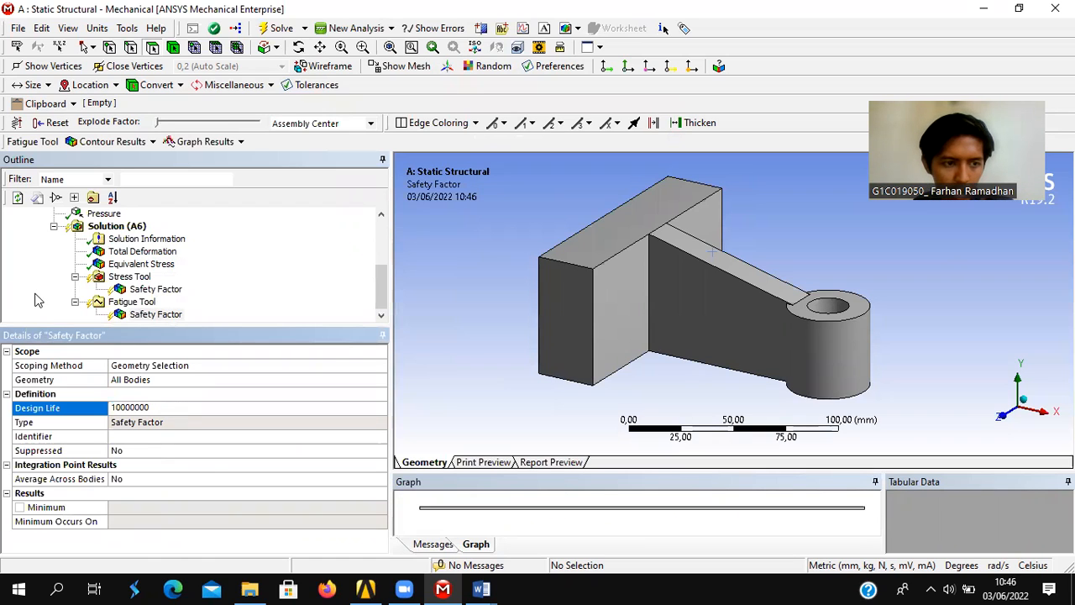
{"action": "left_click", "coordinate": [67, 320]}
{"action": "left_click", "coordinate": [165, 409]}
{"action": "left_click", "coordinate": [201, 404]}
{"action": "key", "text": "BackSpace"}
{"action": "left_click", "coordinate": [143, 313]}
Set the Mean Stress Theory of the Fatigue Tool to Goodman.
{"action": "left_click", "coordinate": [134, 303]}
{"action": "right_click", "coordinate": [147, 302]}
{"action": "left_click", "coordinate": [46, 294]}
{"action": "left_click", "coordinate": [221, 507]}
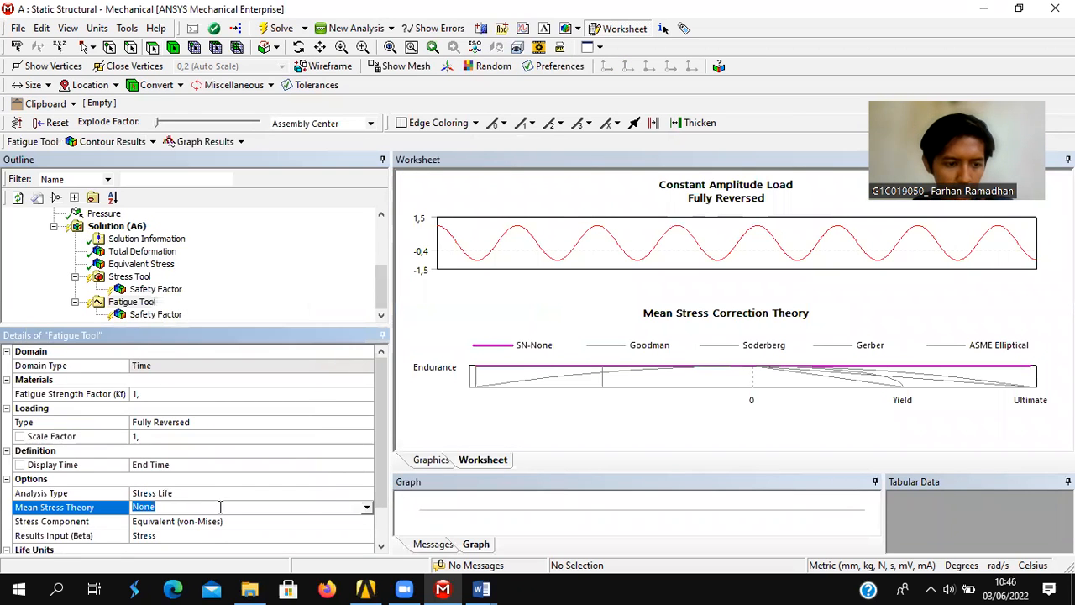
{"action": "left_click", "coordinate": [367, 507]}
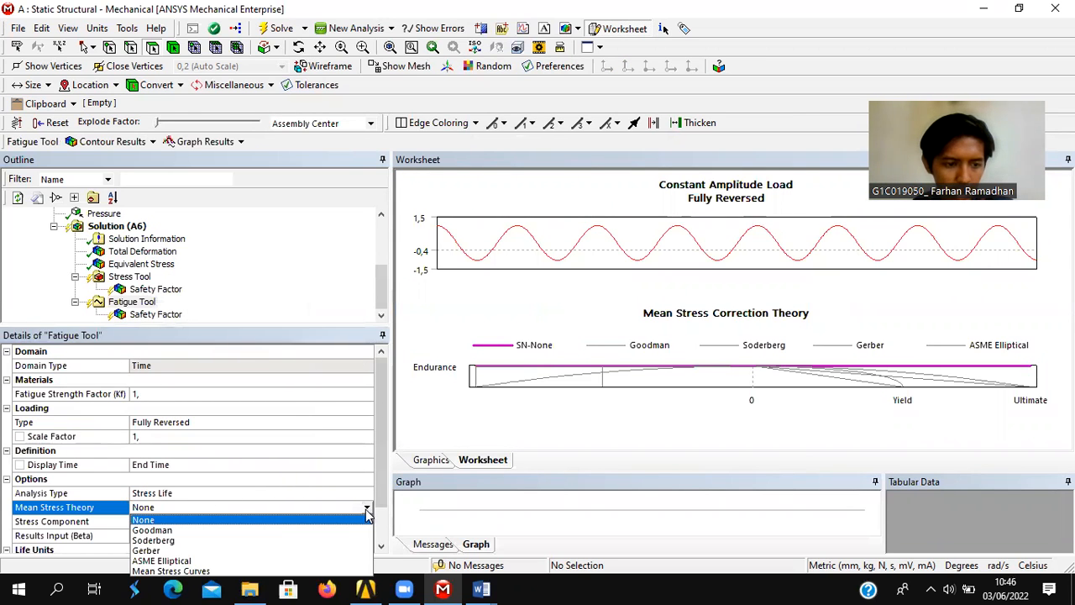
{"action": "left_click", "coordinate": [252, 526]}
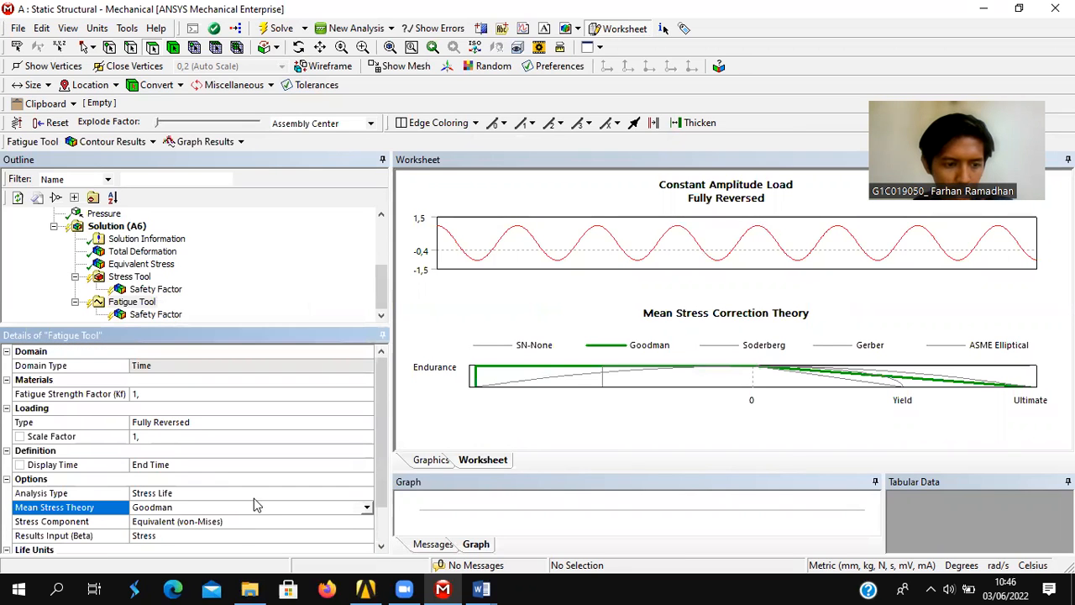
Evaluate all results of the solution, including the stress and fatigue safety factors.
{"action": "left_click", "coordinate": [110, 225]}
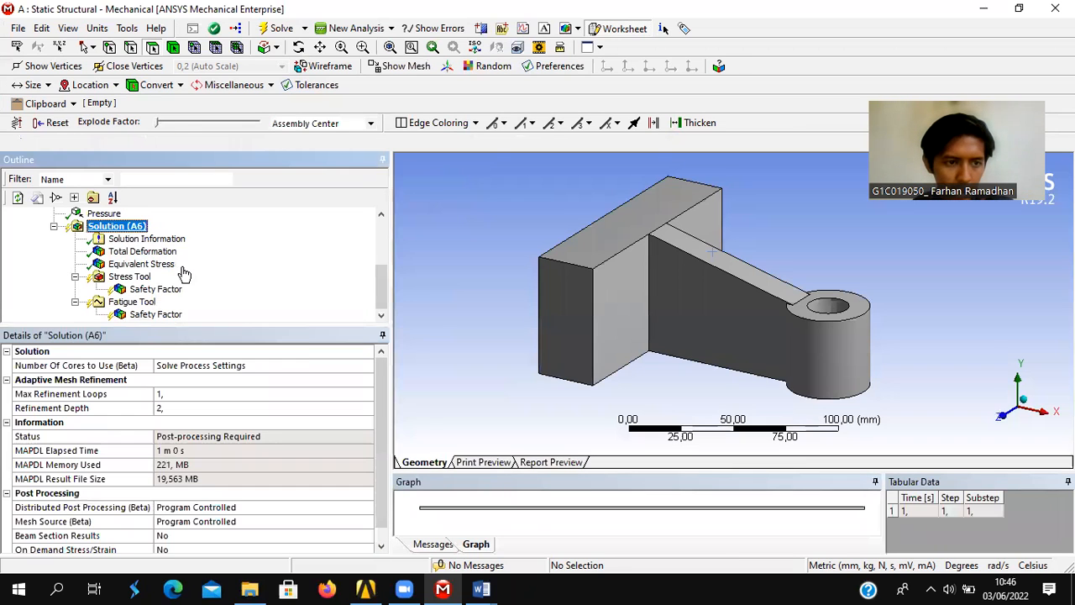
{"action": "right_click", "coordinate": [127, 226]}
{"action": "left_click", "coordinate": [187, 258]}
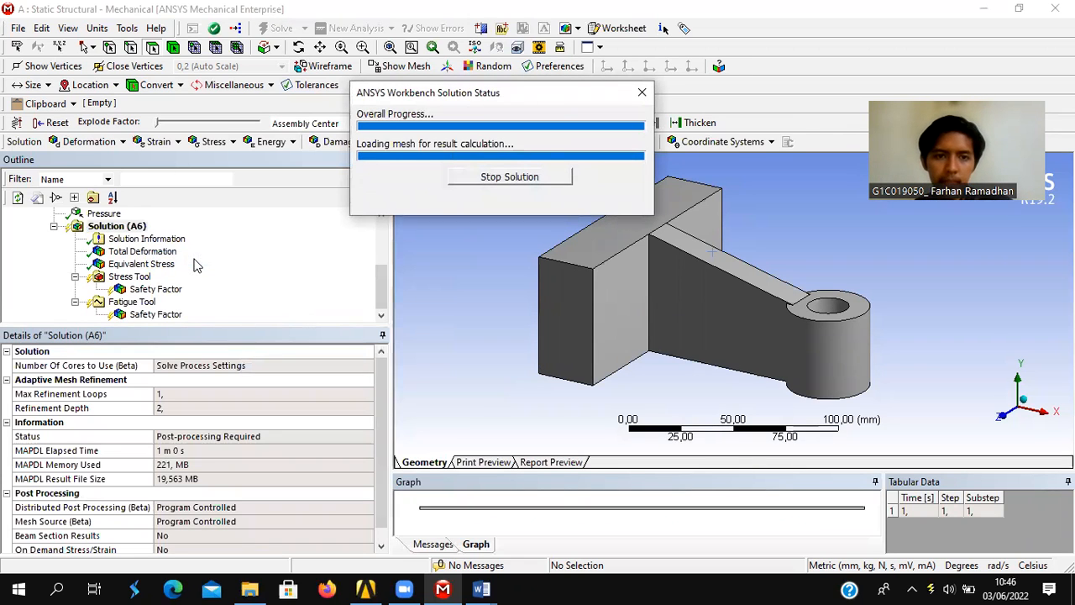
Examine and animate the Safety Factor contours under both the Stress Tool and the Fatigue Tool.
{"action": "left_click", "coordinate": [139, 290]}
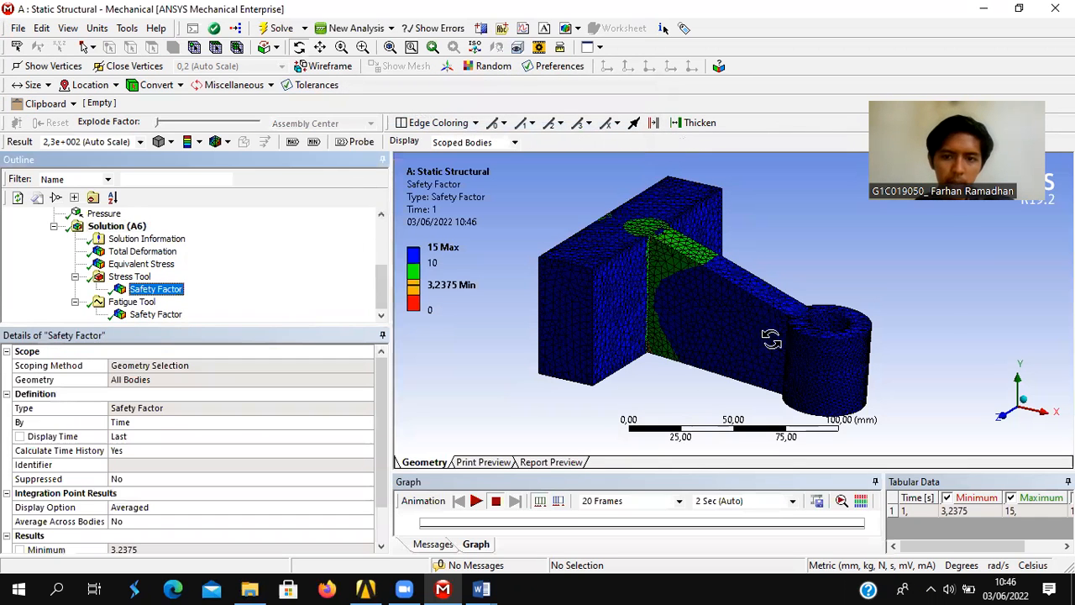
{"action": "left_click", "coordinate": [477, 502]}
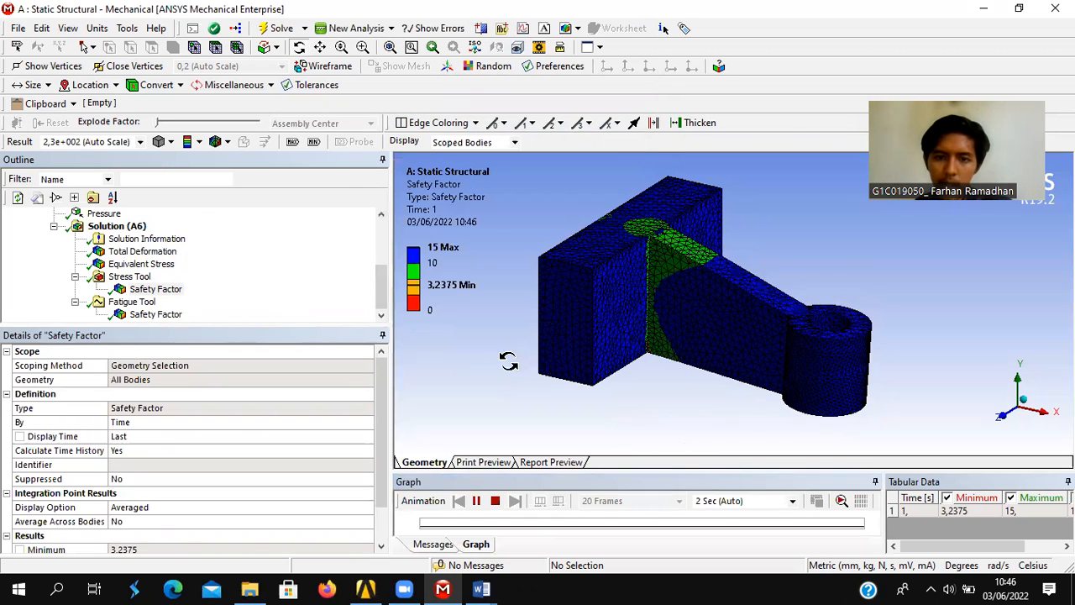
{"action": "left_click", "coordinate": [150, 315]}
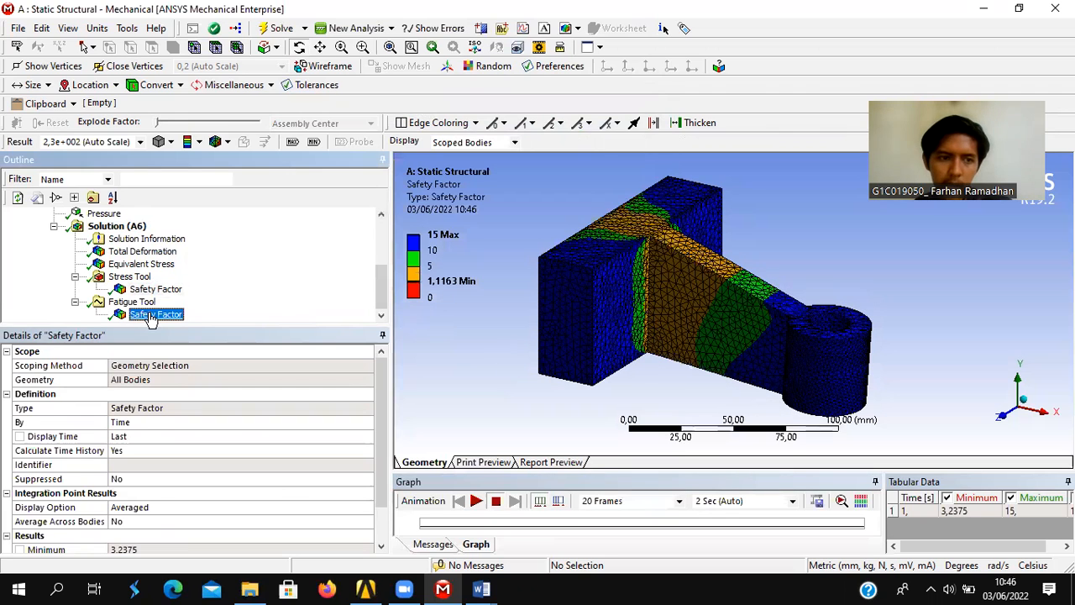
{"action": "left_click", "coordinate": [476, 501]}
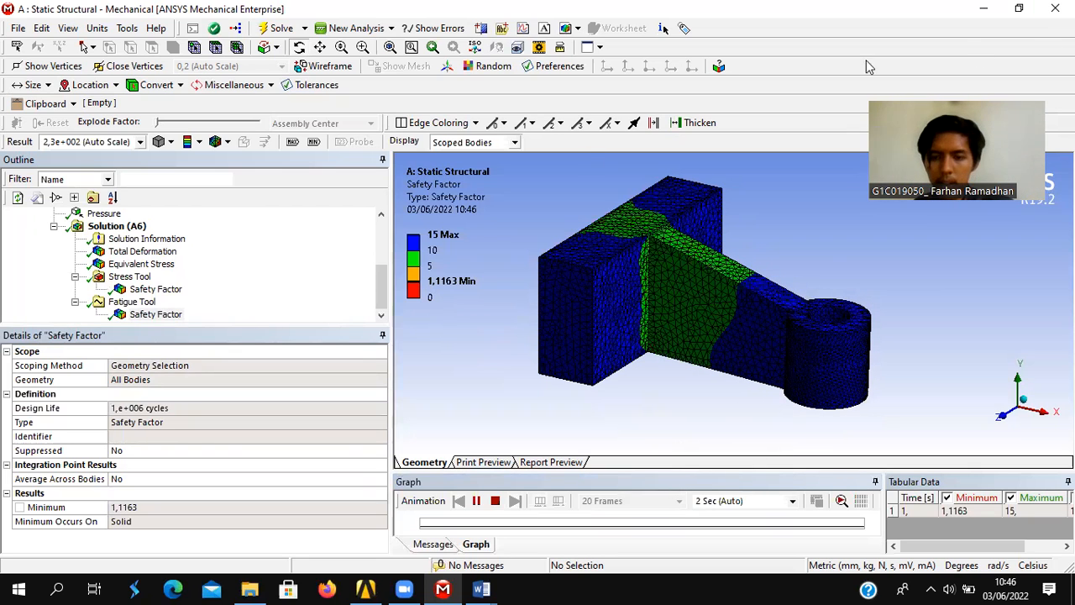
Save the database, and in the Workbench project add a second Static Structural system sharing Engineering Data and Geometry with system A.
{"action": "key", "text": "ctrl+s"}
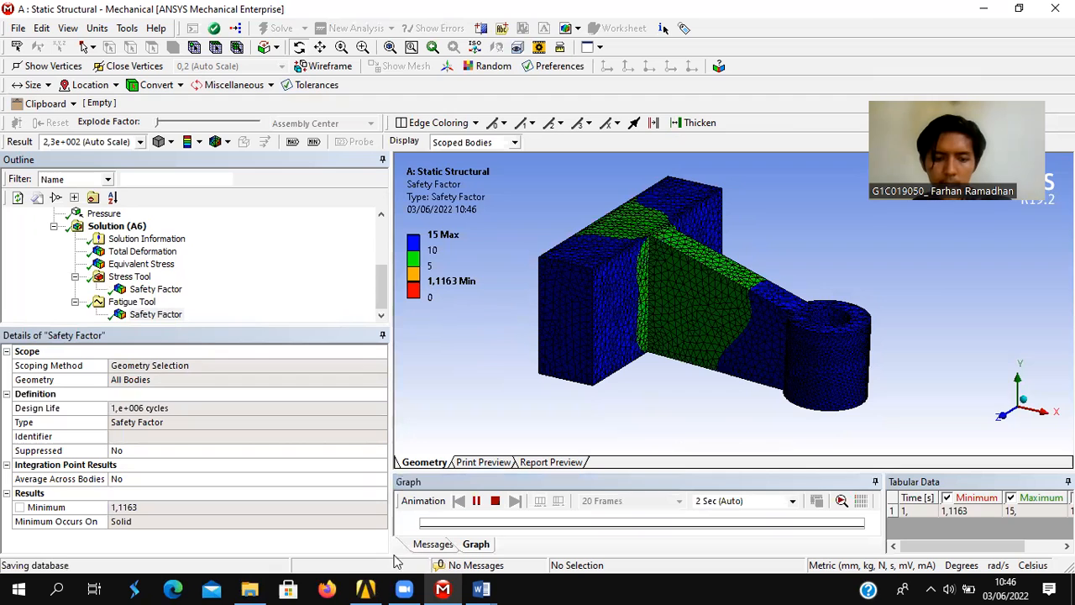
{"action": "left_click", "coordinate": [363, 588]}
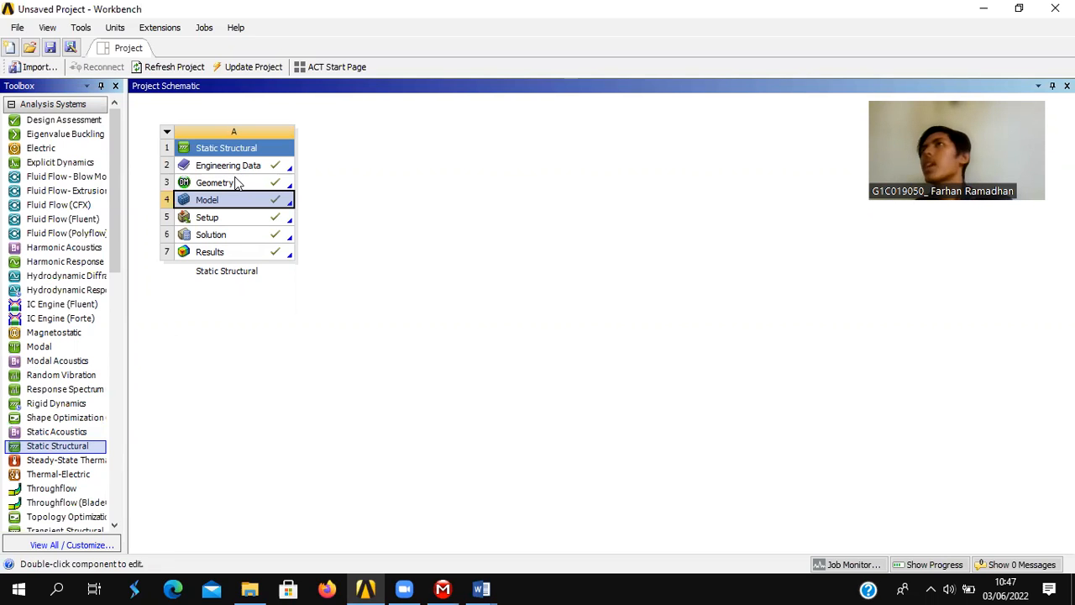
{"action": "mouse_move", "coordinate": [250, 190]}
{"action": "left_mouse_down"}
{"action": "mouse_move", "coordinate": [281, 207]}
{"action": "mouse_move", "coordinate": [278, 176]}
{"action": "mouse_move", "coordinate": [261, 183]}
{"action": "left_mouse_up"}
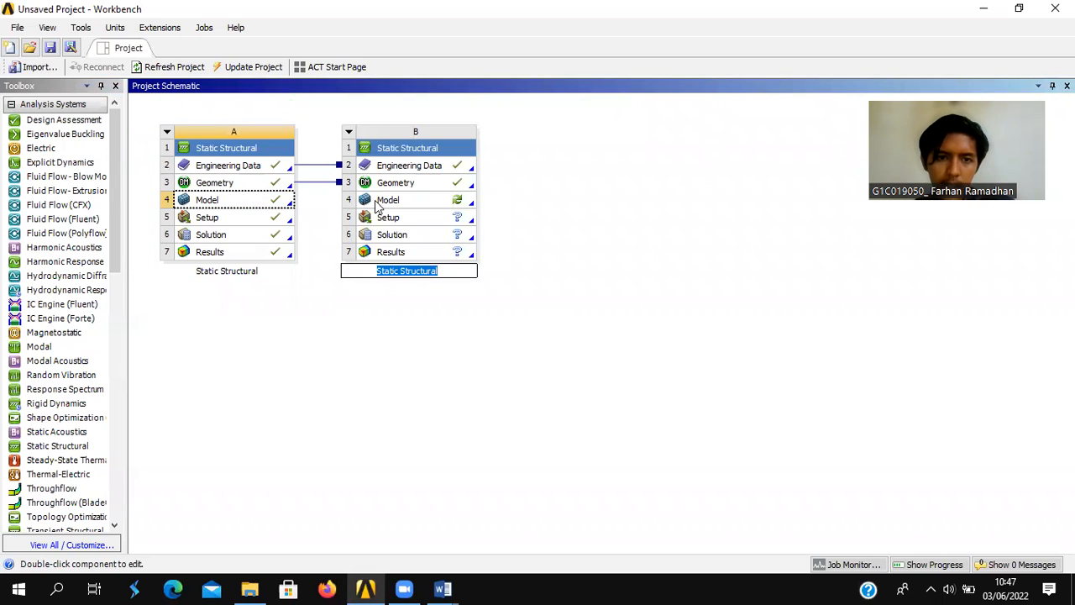
Open the Model cell of Static Structural system B for editing in Mechanical.
{"action": "double_click", "coordinate": [376, 200]}
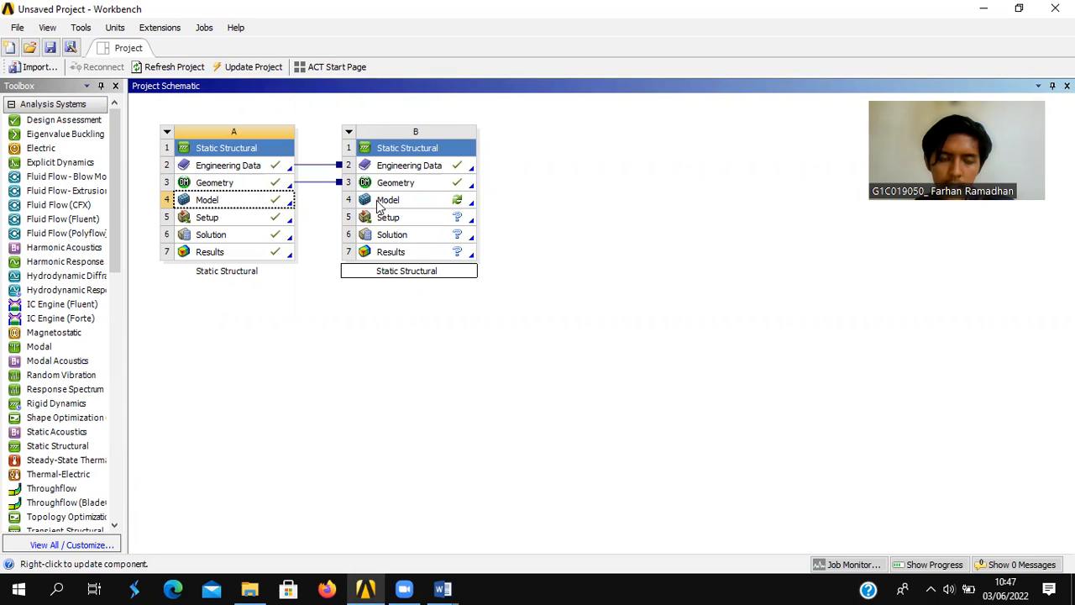
{"action": "right_click", "coordinate": [380, 207]}
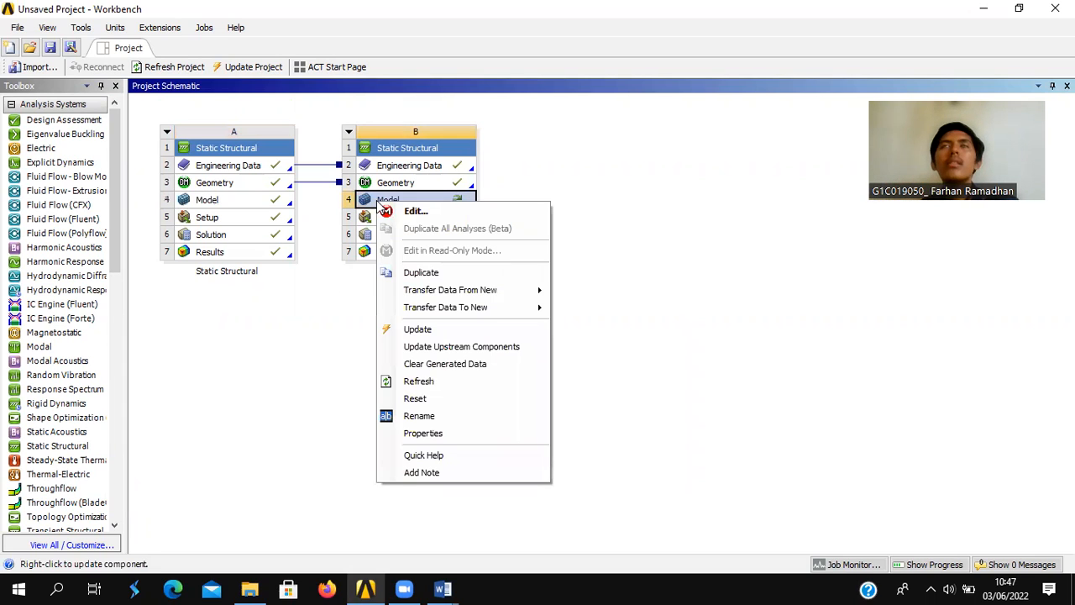
{"action": "left_click", "coordinate": [408, 211]}
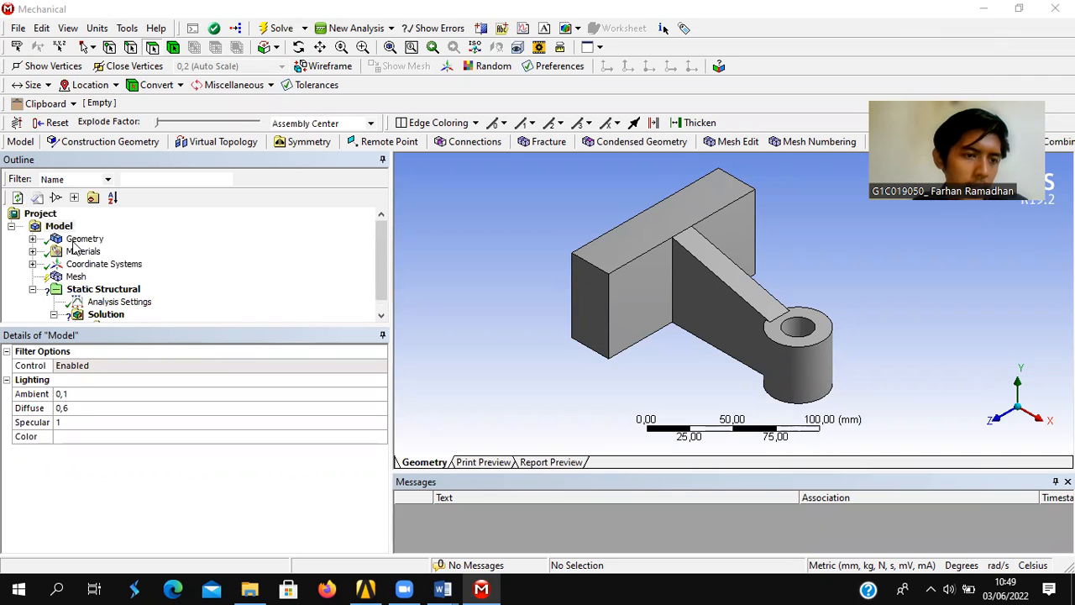
Set the mesh element size of system B to 2 mm and generate the bracket's mesh.
{"action": "left_click", "coordinate": [91, 241]}
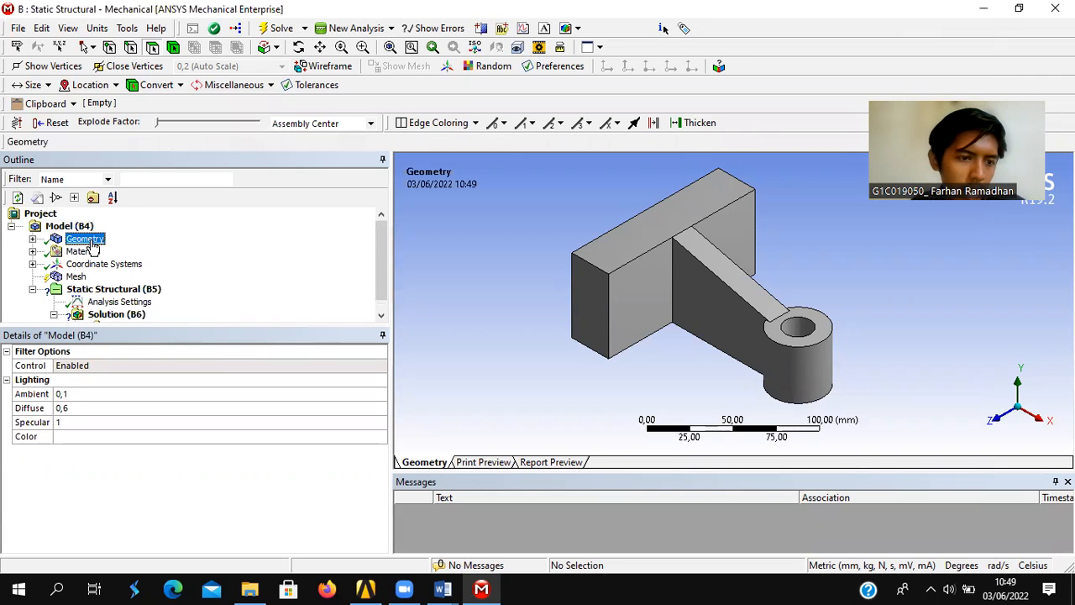
{"action": "left_click", "coordinate": [33, 239]}
{"action": "left_click", "coordinate": [95, 252]}
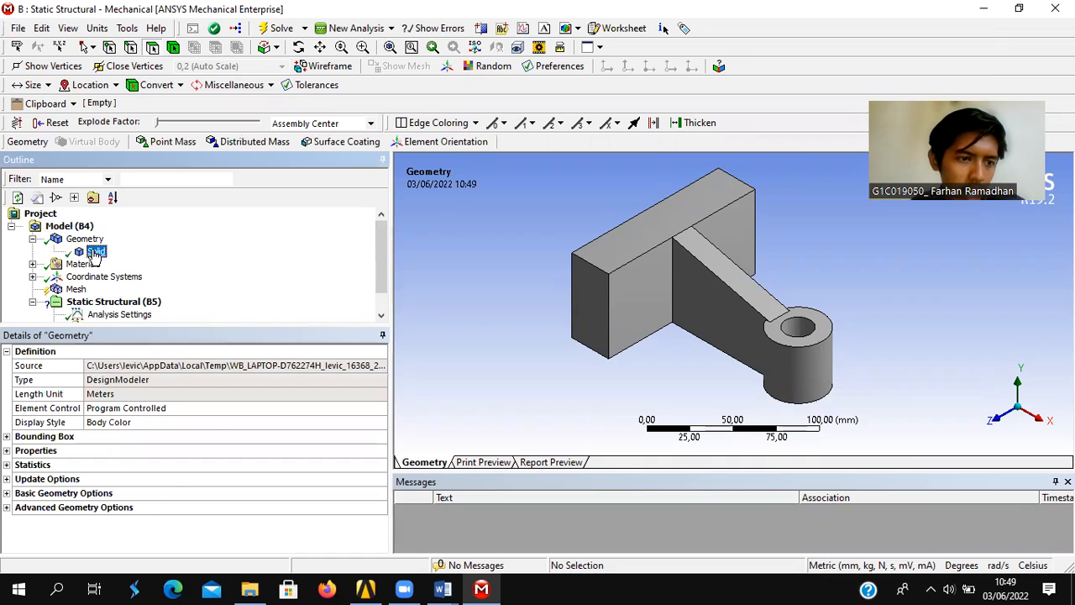
{"action": "left_click", "coordinate": [64, 290]}
{"action": "left_click", "coordinate": [130, 422]}
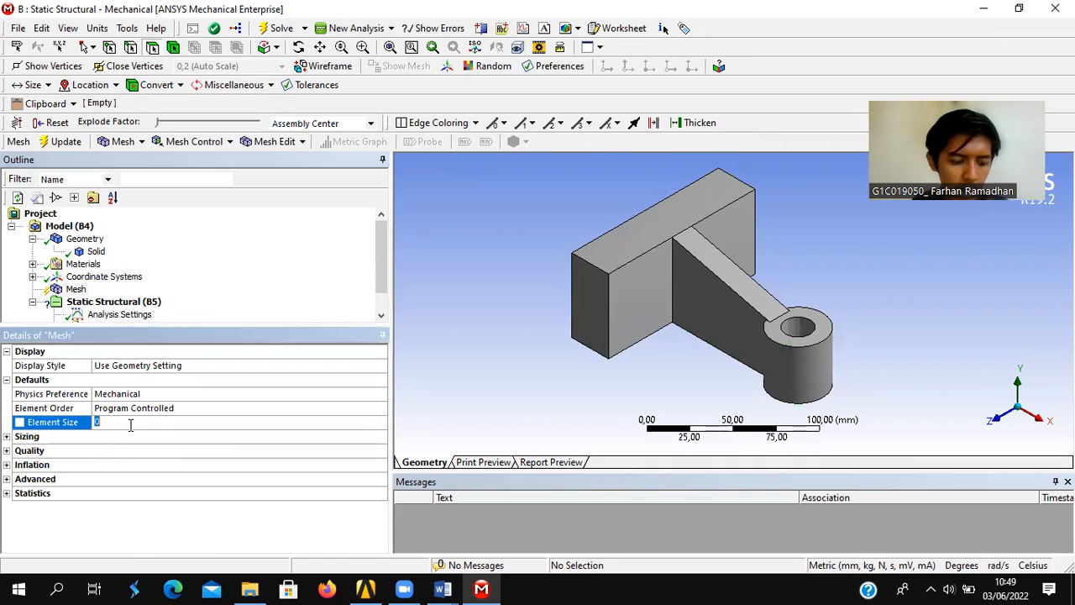
{"action": "type", "text": "2,"}
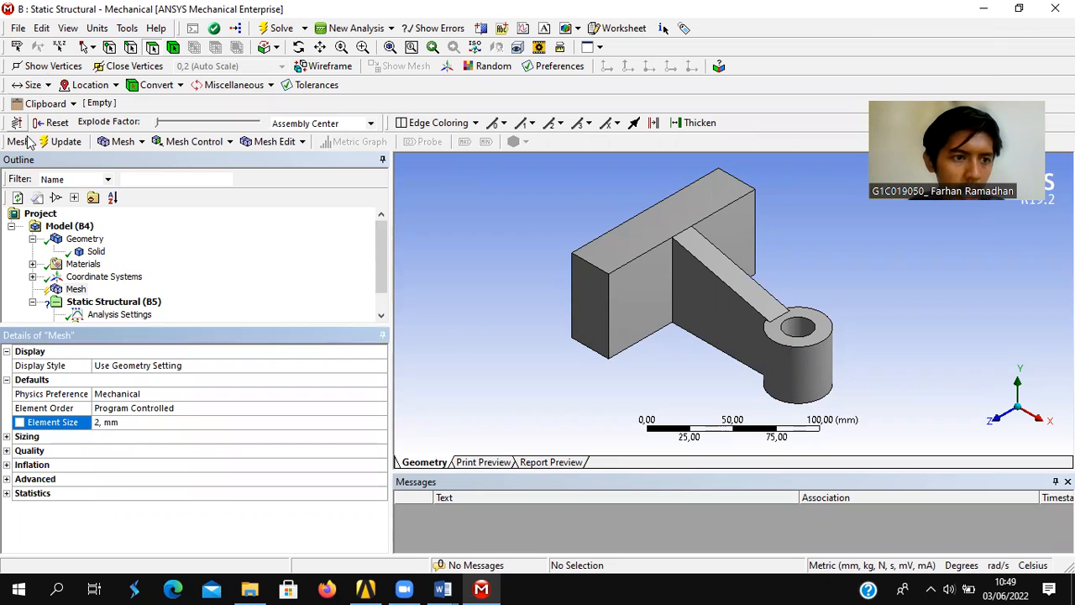
{"action": "left_click", "coordinate": [76, 290]}
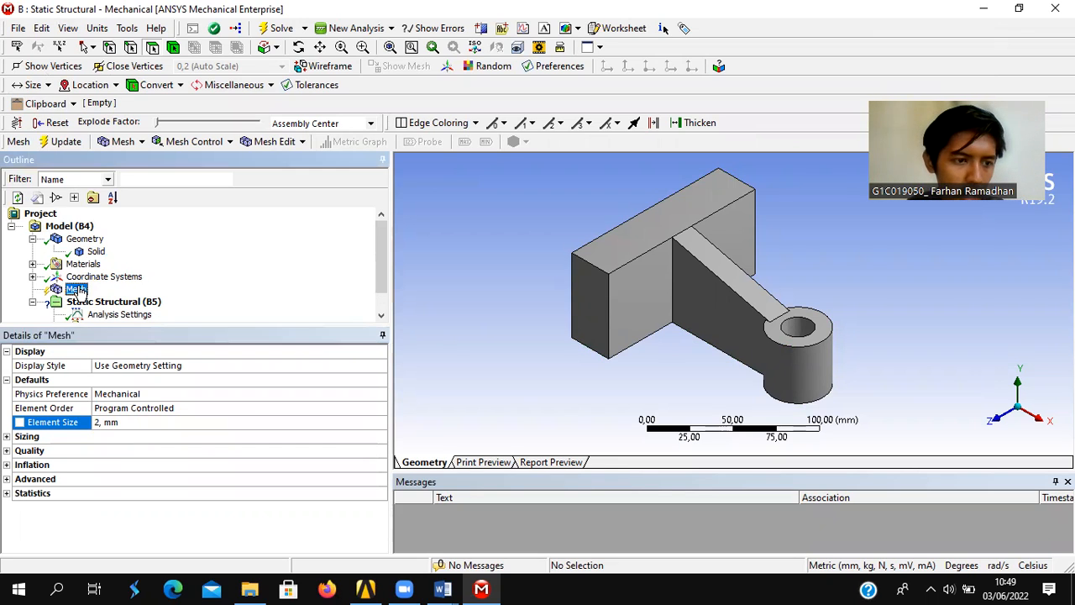
{"action": "right_click", "coordinate": [73, 287]}
{"action": "left_click", "coordinate": [173, 341]}
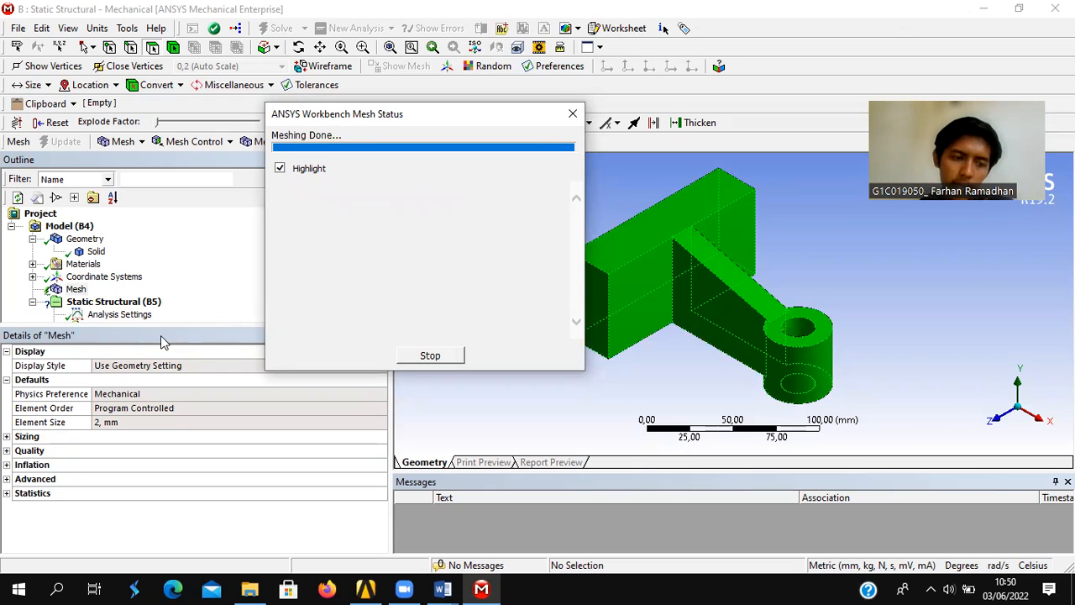
Add a Fixed Support to Static Structural (B5) on the back face of the bracket's rectangular base block.
{"action": "left_click", "coordinate": [144, 309]}
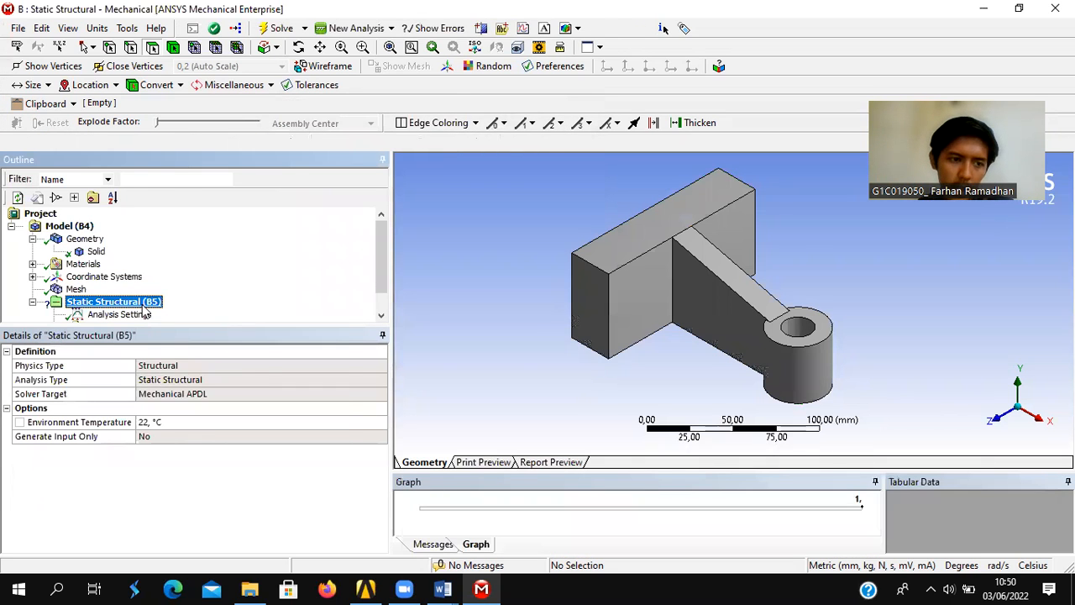
{"action": "right_click", "coordinate": [145, 311]}
{"action": "mouse_move", "coordinate": [252, 314]}
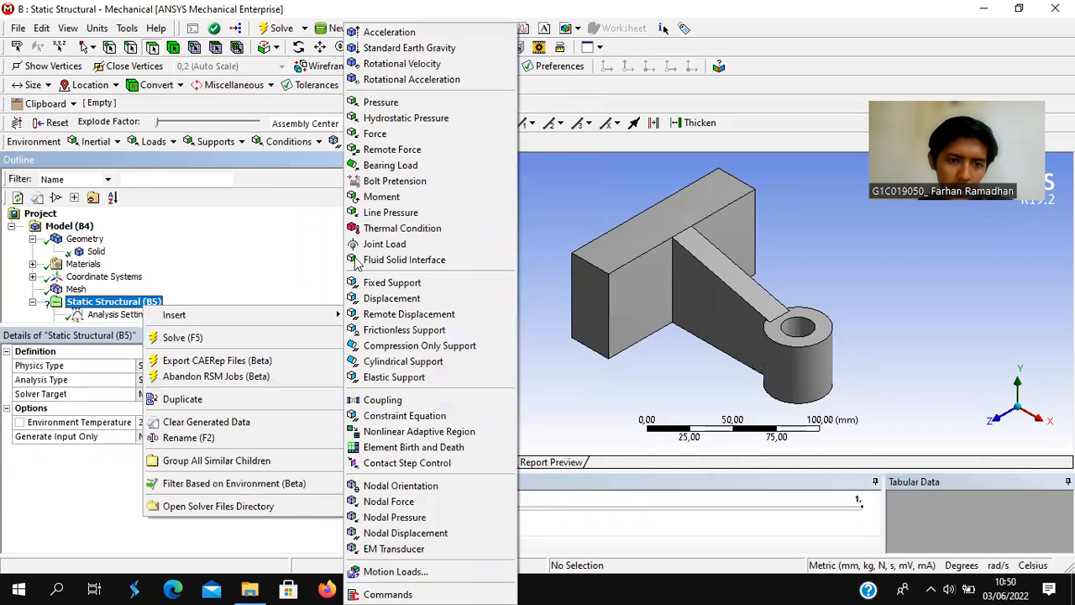
{"action": "left_click", "coordinate": [389, 284]}
{"action": "middle_click_drag", "start_coordinate": [495, 348], "coordinate": [595, 327]}
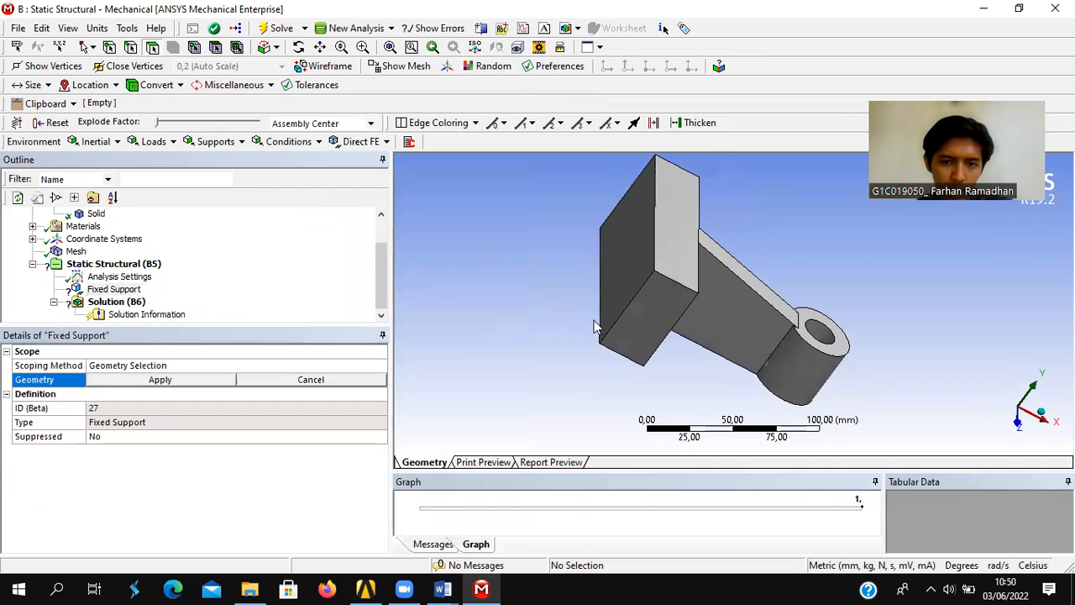
{"action": "left_click", "coordinate": [605, 323]}
{"action": "left_click", "coordinate": [211, 380]}
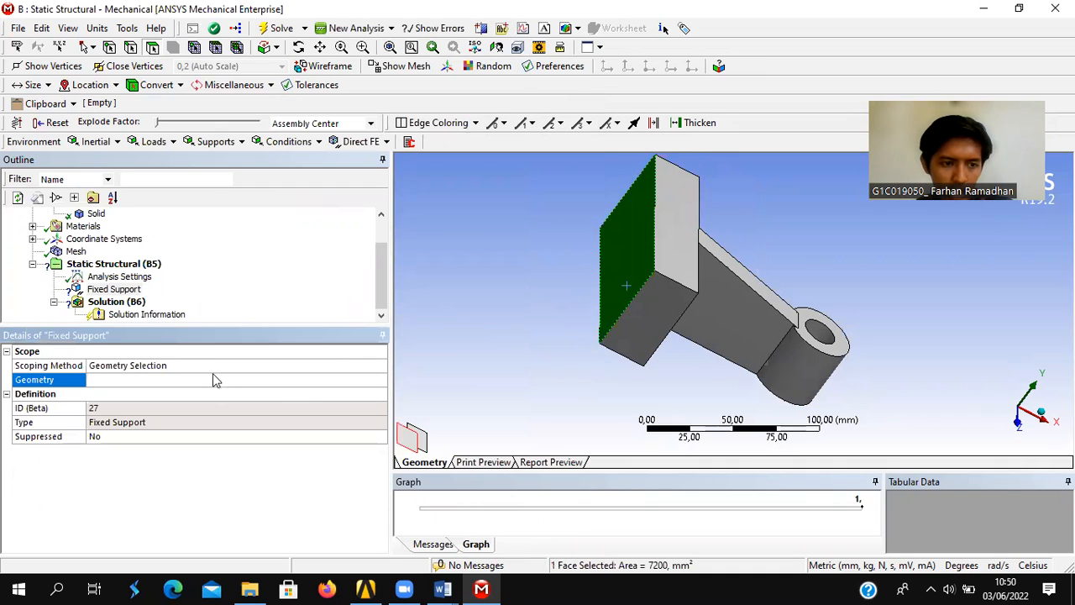
Add a 5 MPa Pressure load on the sloped top face of the bracket's web.
{"action": "right_click", "coordinate": [134, 264]}
{"action": "mouse_move", "coordinate": [239, 270]}
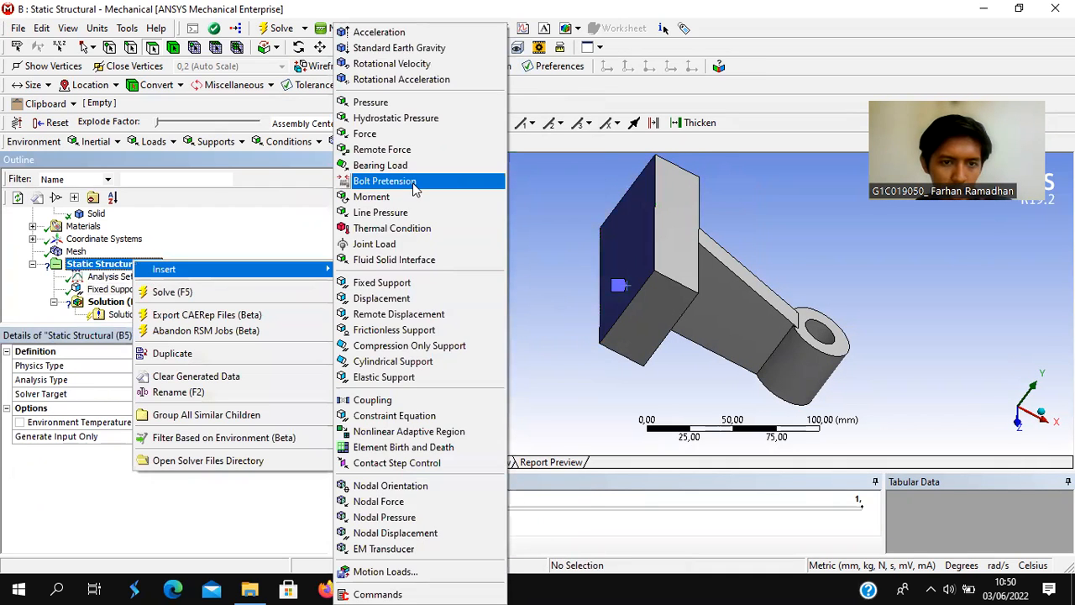
{"action": "left_click", "coordinate": [374, 102]}
{"action": "middle_click_drag", "start_coordinate": [561, 378], "coordinate": [671, 310]}
{"action": "left_click", "coordinate": [726, 283]}
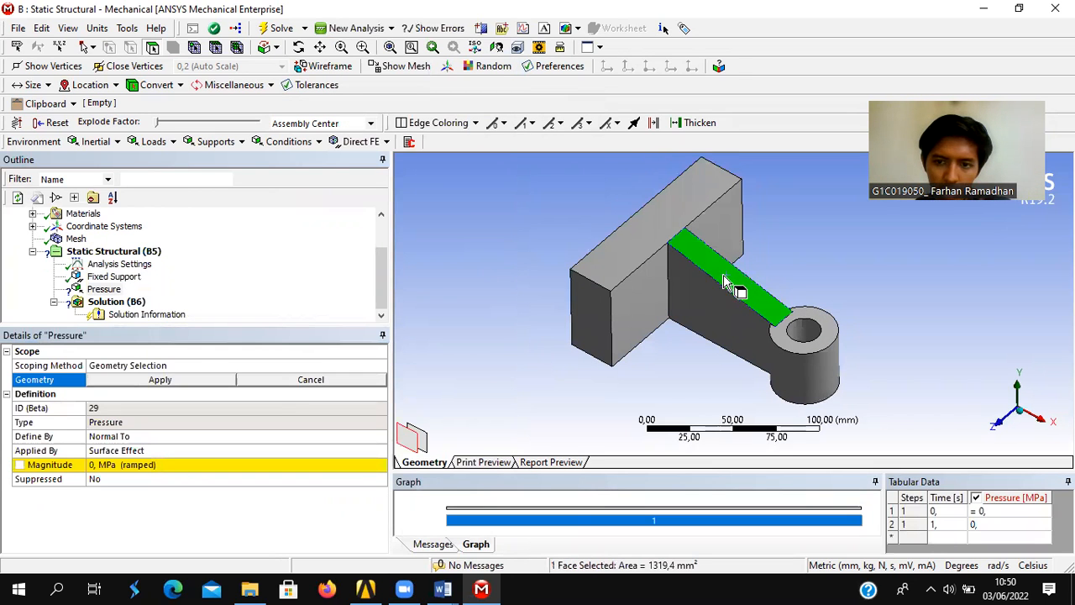
{"action": "left_click", "coordinate": [181, 379]}
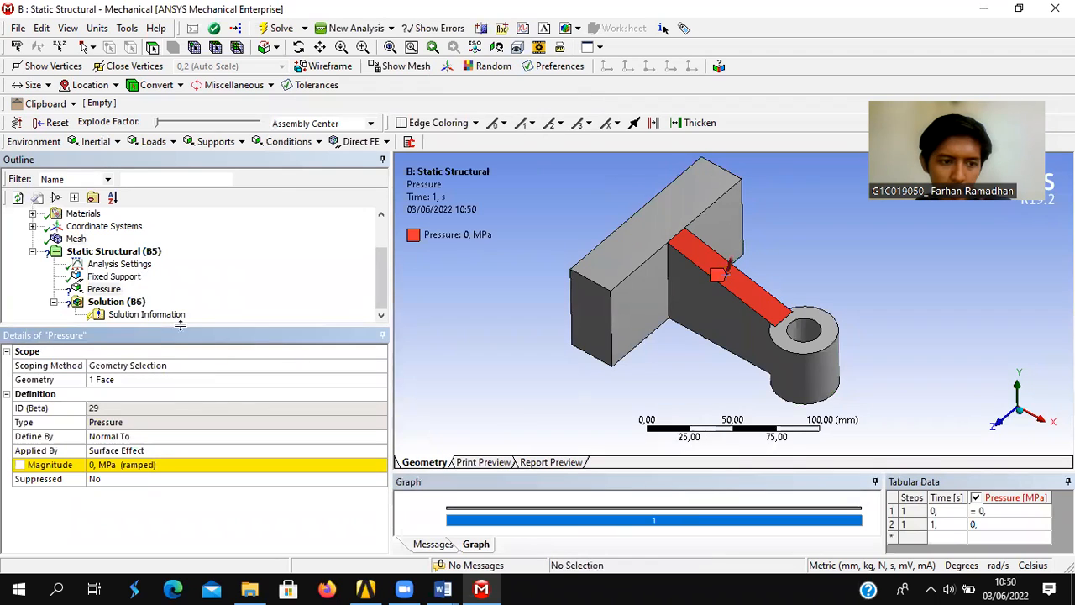
{"action": "left_click", "coordinate": [129, 464]}
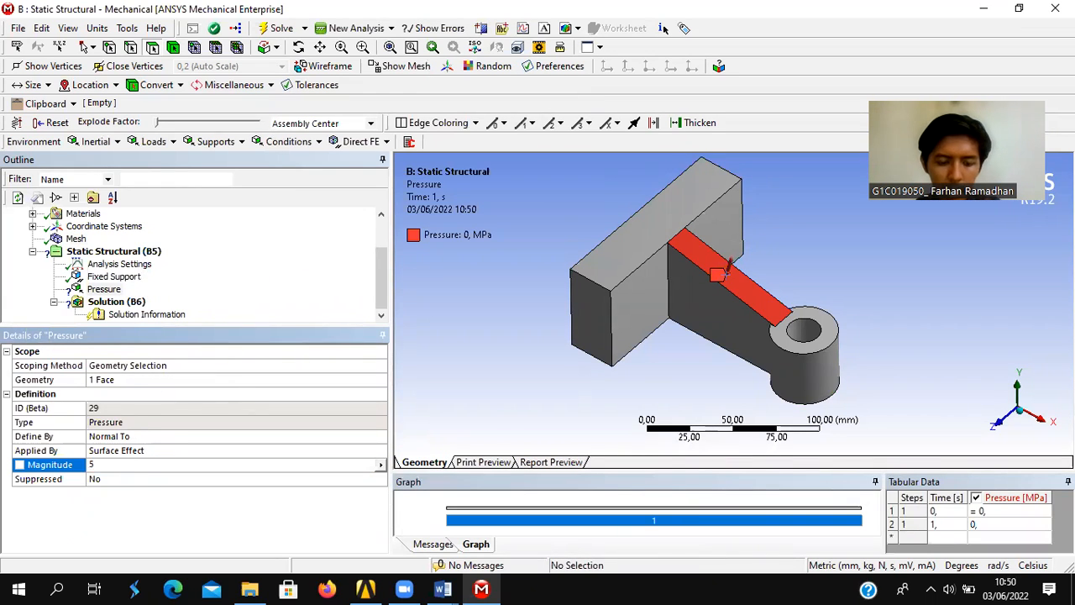
{"action": "key", "text": "Return"}
Add a Fatigue Tool to Solution (B6) and insert a Life result under it.
{"action": "left_click", "coordinate": [100, 303]}
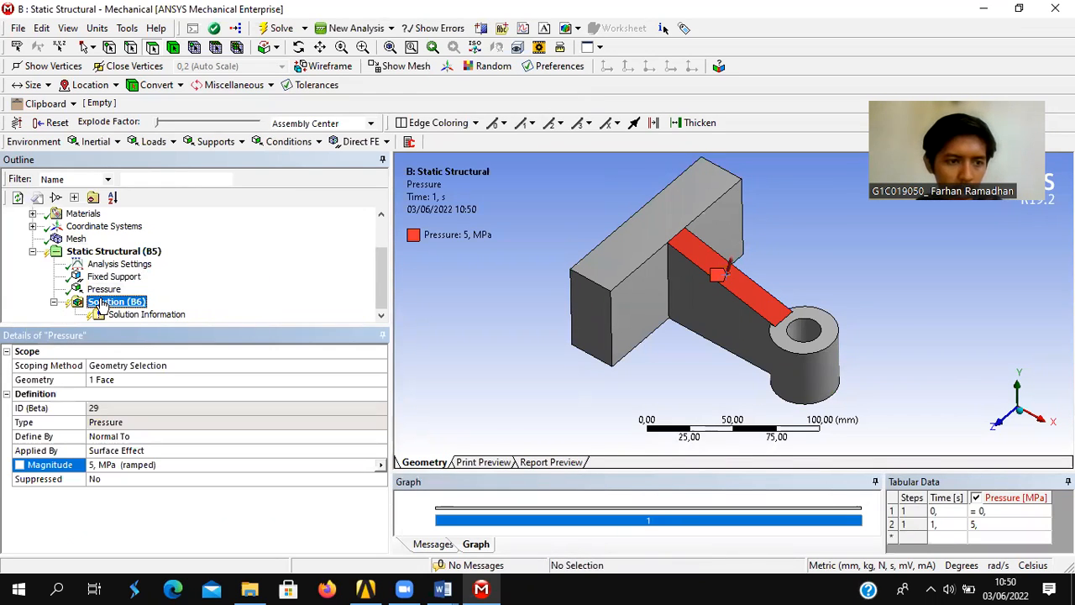
{"action": "right_click", "coordinate": [101, 303]}
{"action": "mouse_move", "coordinate": [192, 311]}
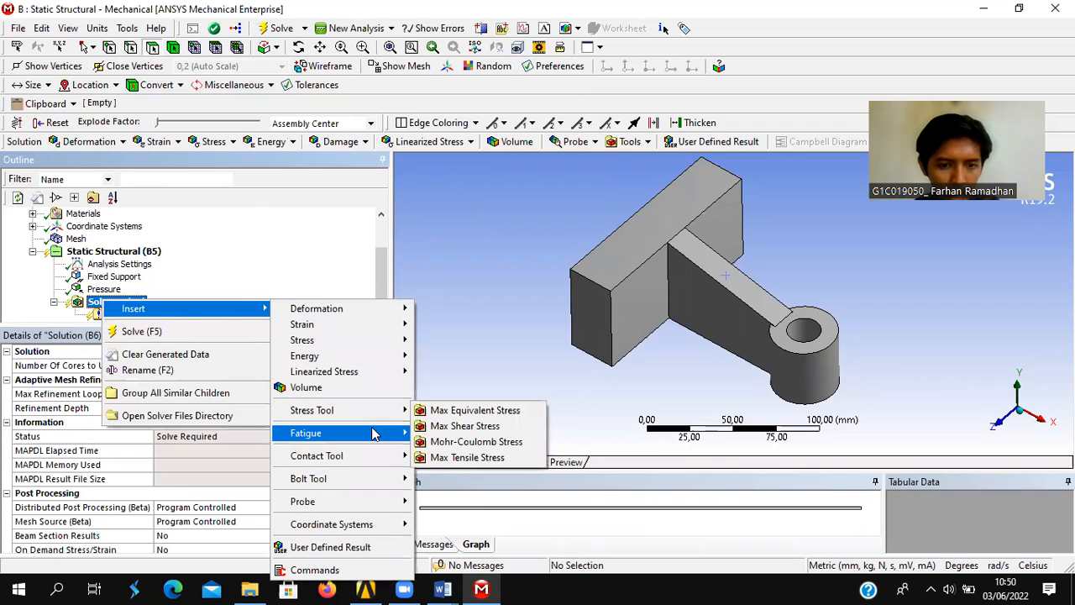
{"action": "mouse_move", "coordinate": [374, 432]}
{"action": "left_click", "coordinate": [453, 434]}
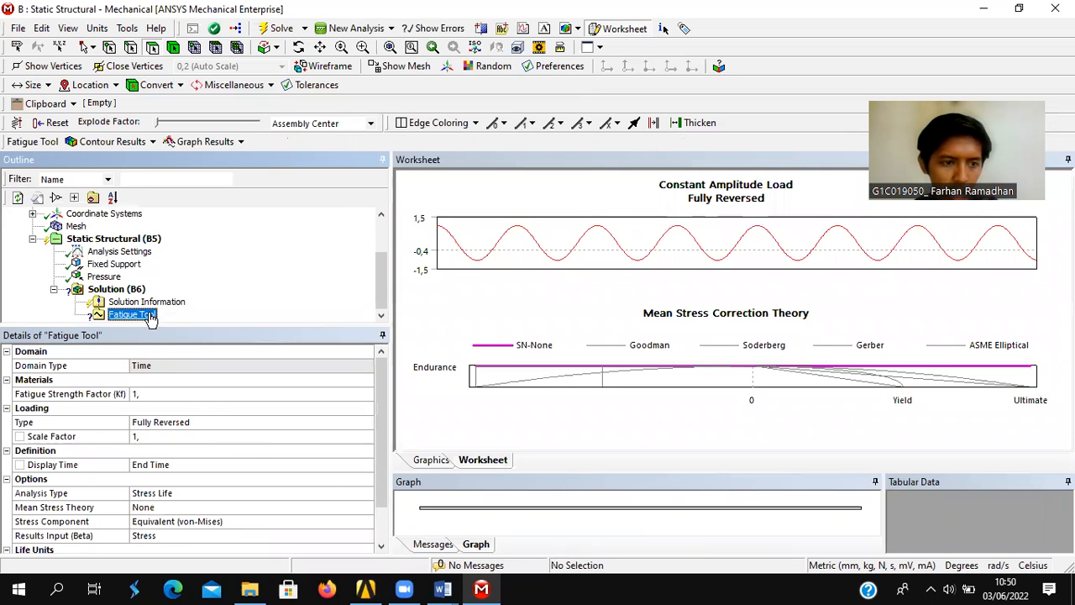
{"action": "right_click", "coordinate": [149, 318]}
{"action": "mouse_move", "coordinate": [191, 325]}
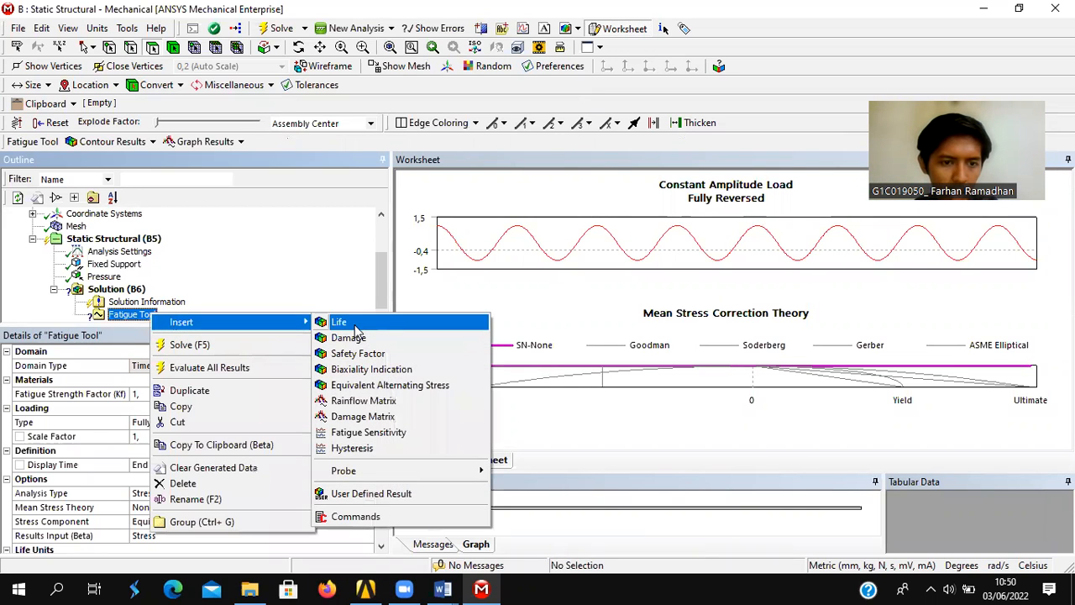
{"action": "left_click", "coordinate": [345, 322]}
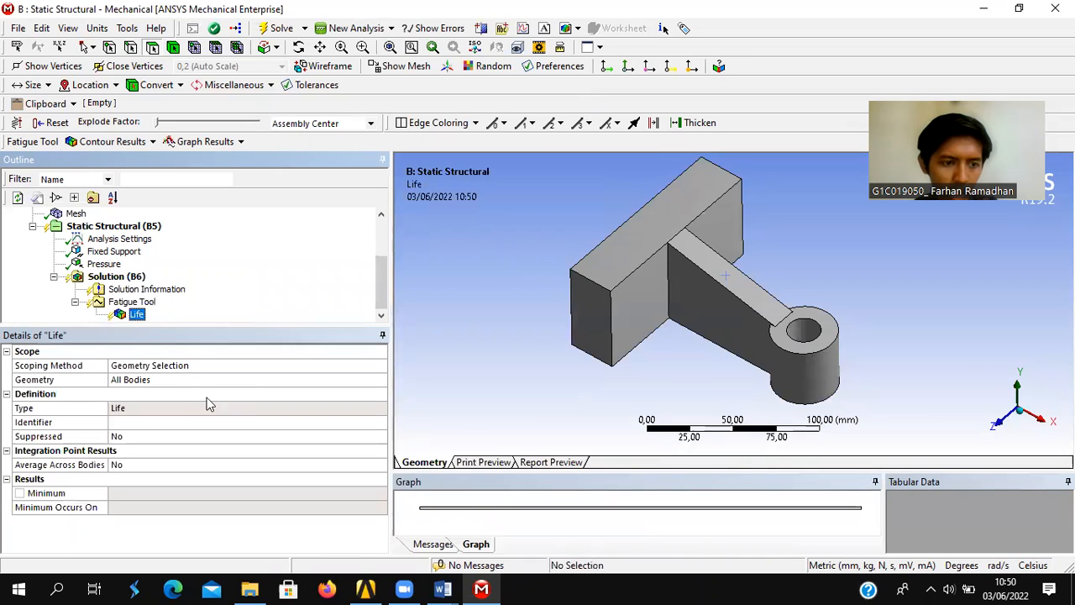
{"action": "left_click", "coordinate": [148, 380]}
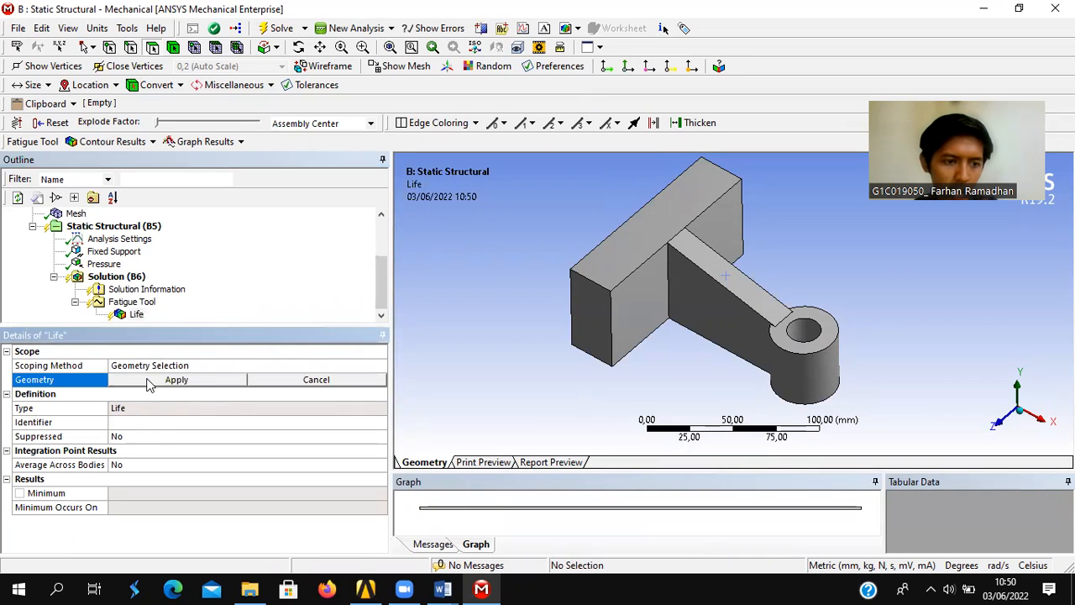
{"action": "left_click", "coordinate": [716, 313]}
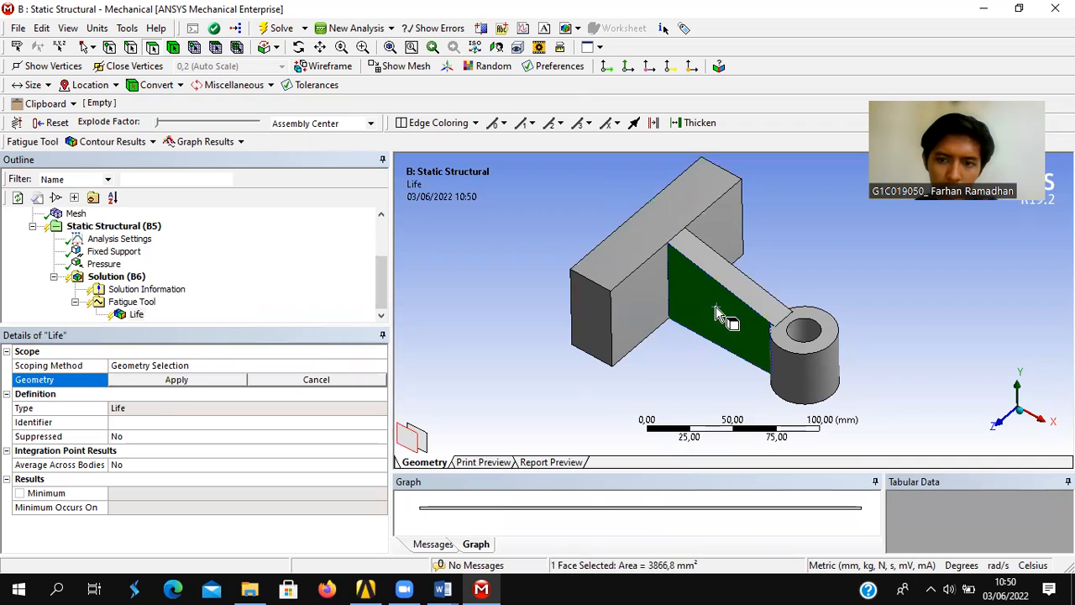
{"action": "middle_click_drag", "start_coordinate": [966, 326], "coordinate": [870, 335]}
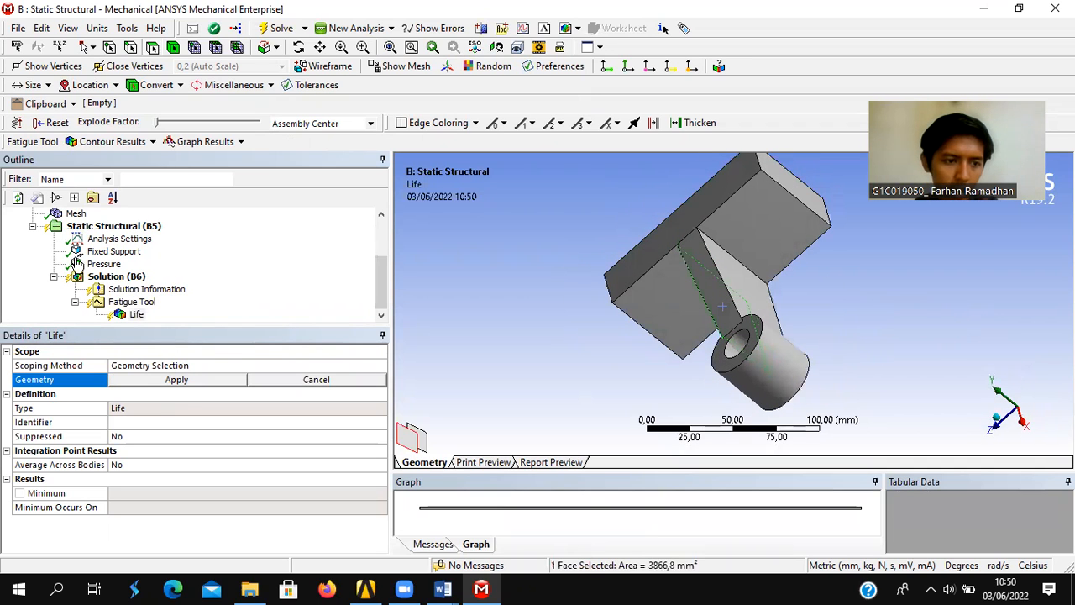
{"action": "left_click", "coordinate": [319, 382]}
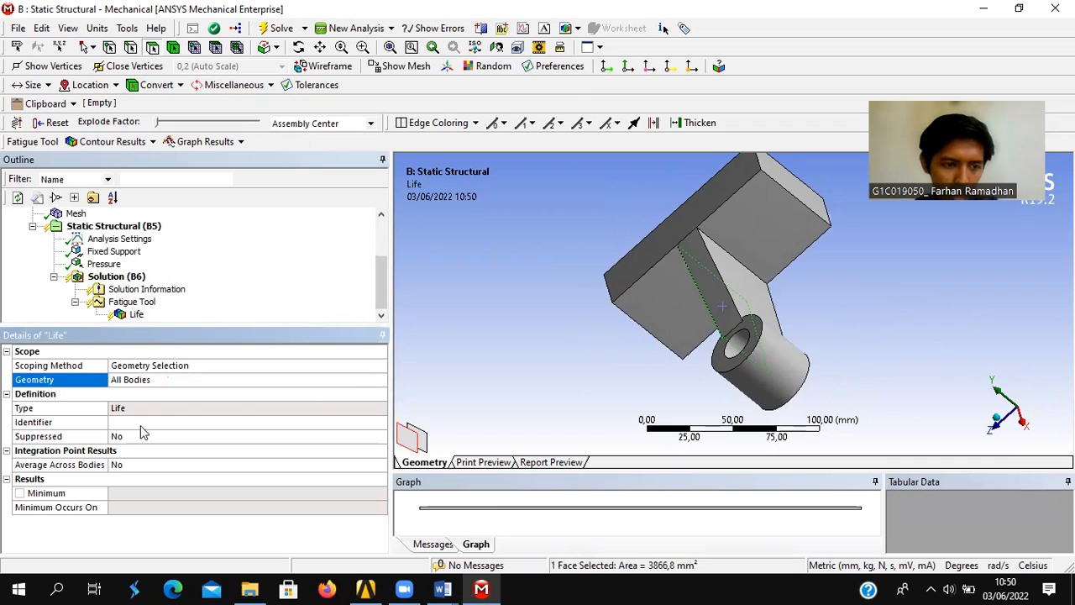
Set the Fatigue Tool's mean stress theory to Goodman.
{"action": "left_click", "coordinate": [132, 304]}
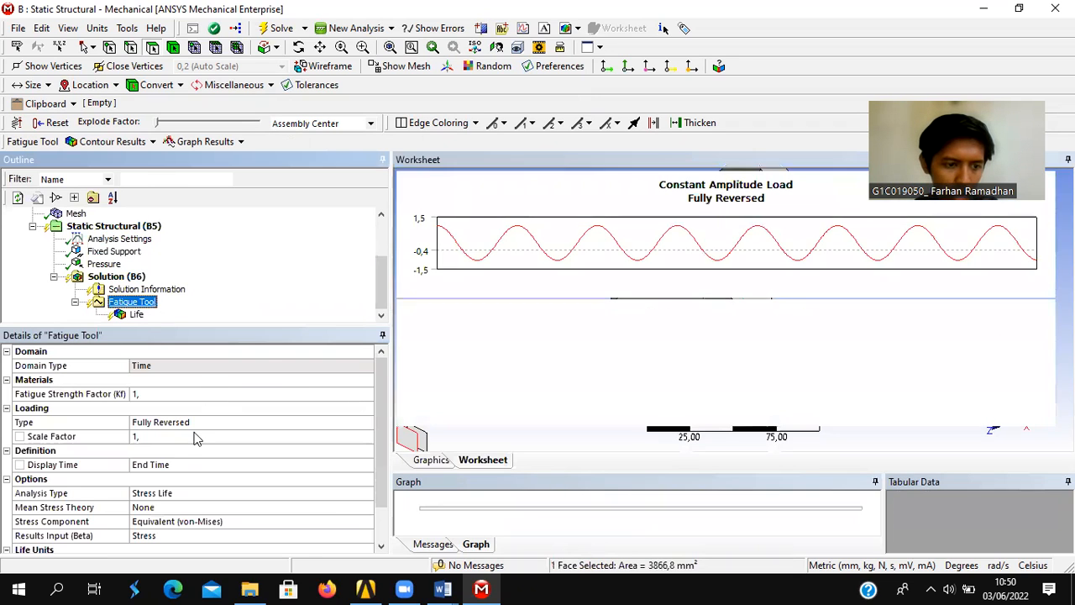
{"action": "left_click", "coordinate": [178, 508]}
{"action": "left_click", "coordinate": [367, 509]}
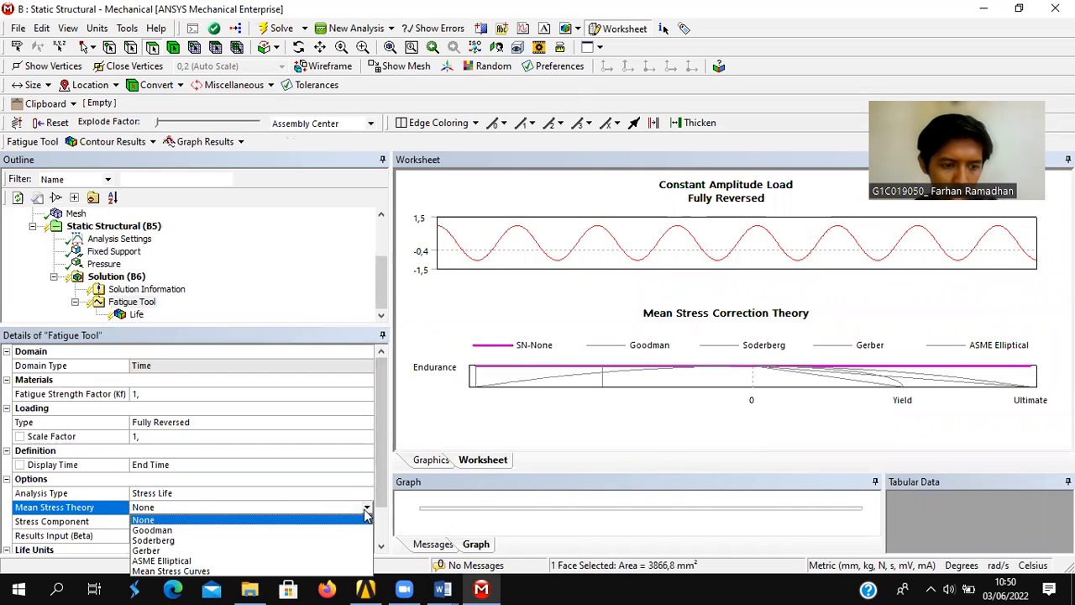
{"action": "left_click", "coordinate": [300, 530]}
{"action": "scroll", "coordinate": [220, 534], "scroll_direction": "down", "scroll_amount": 1}
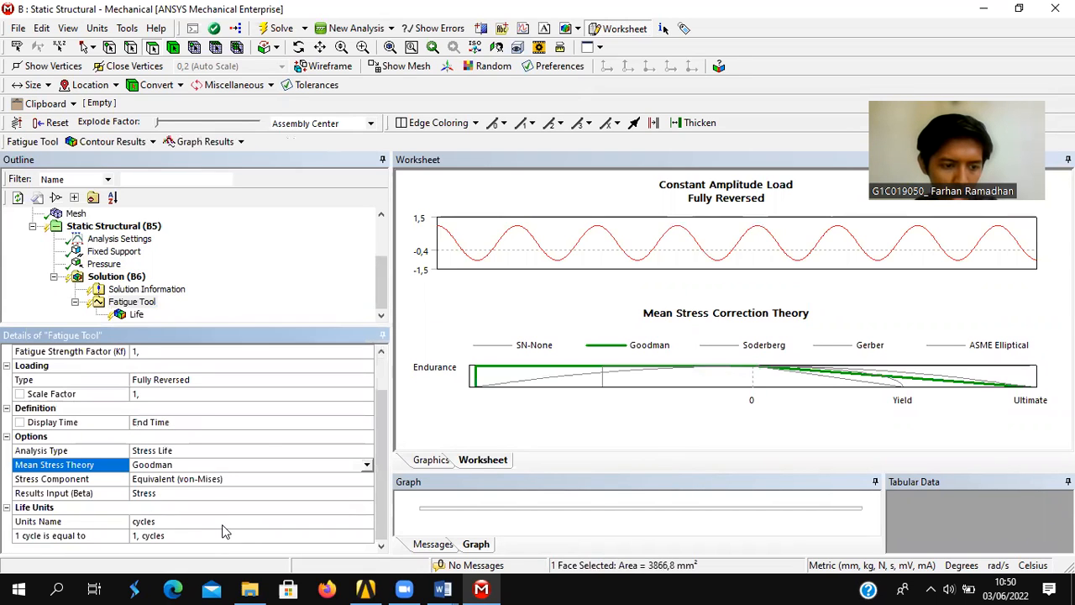
Solve Solution (B6) to evaluate the bracket's fatigue life.
{"action": "left_click", "coordinate": [122, 277]}
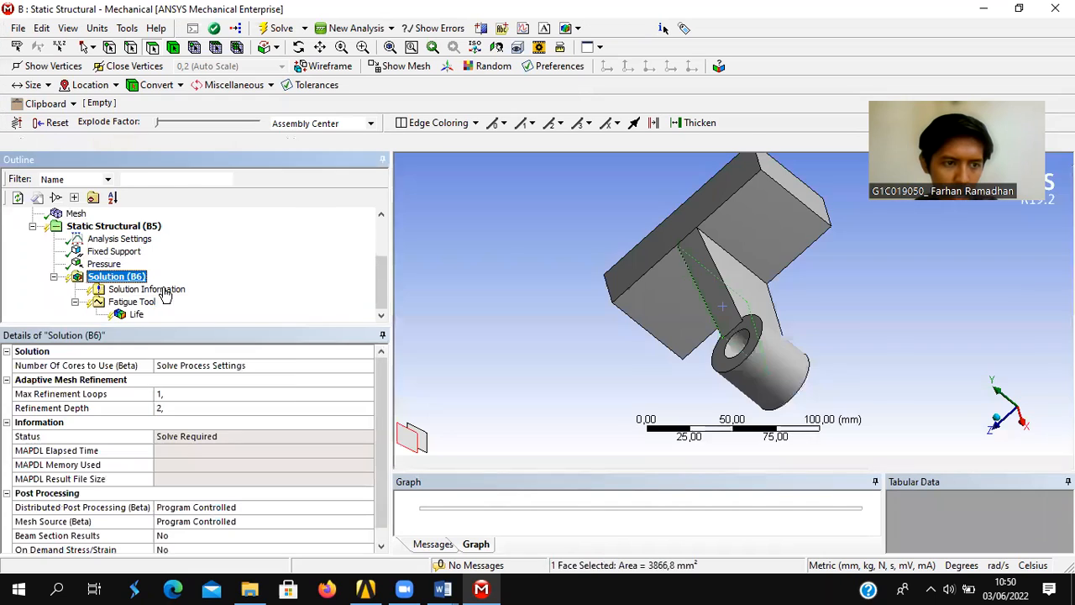
{"action": "right_click", "coordinate": [125, 277]}
{"action": "left_click", "coordinate": [229, 304]}
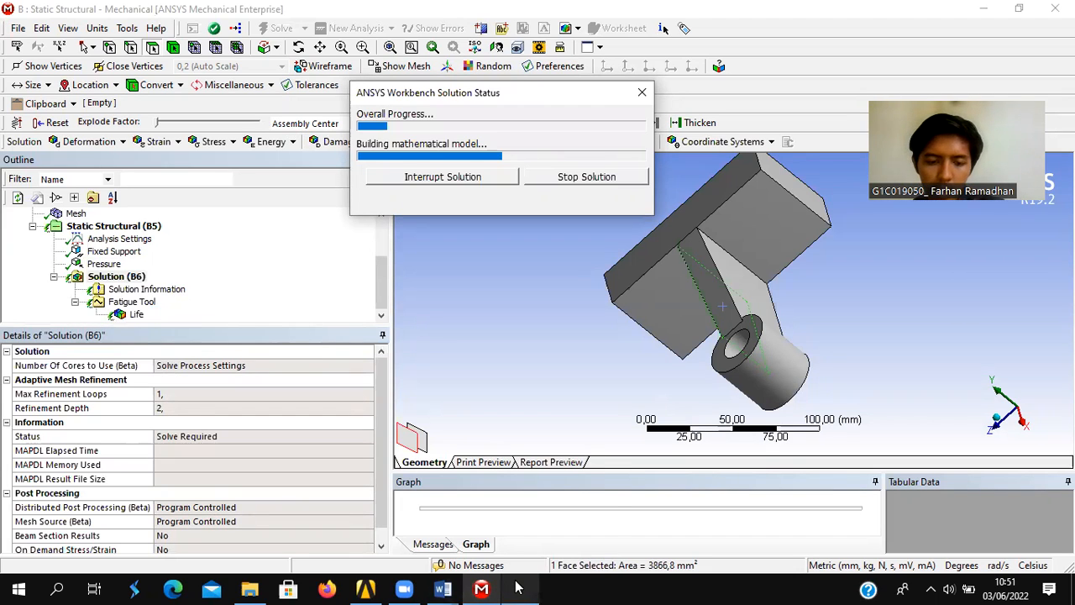
{"action": "mouse_move", "coordinate": [518, 588]}
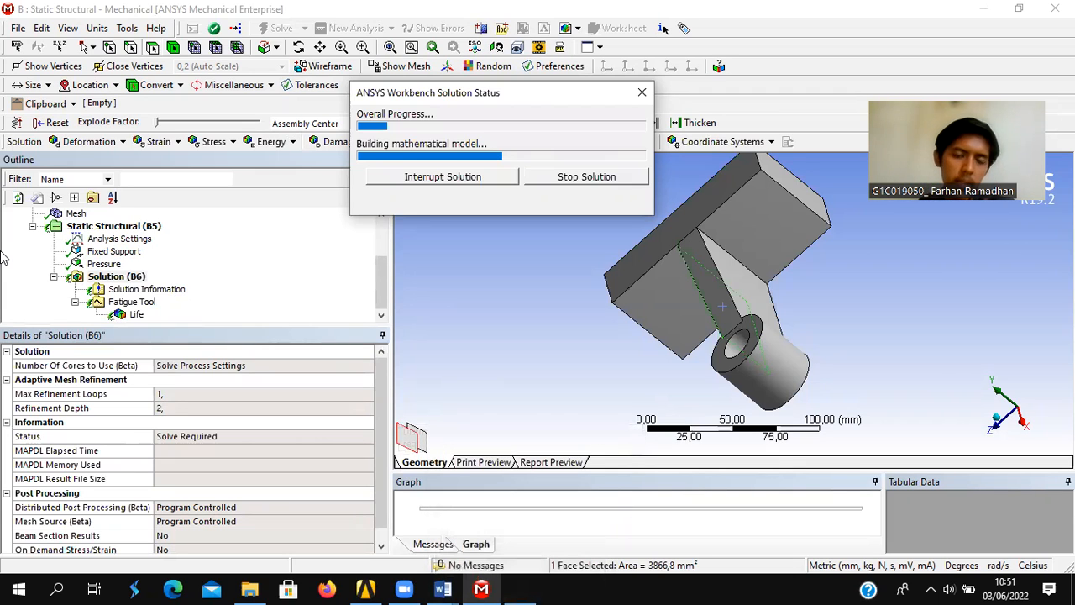
{"action": "left_click", "coordinate": [546, 324]}
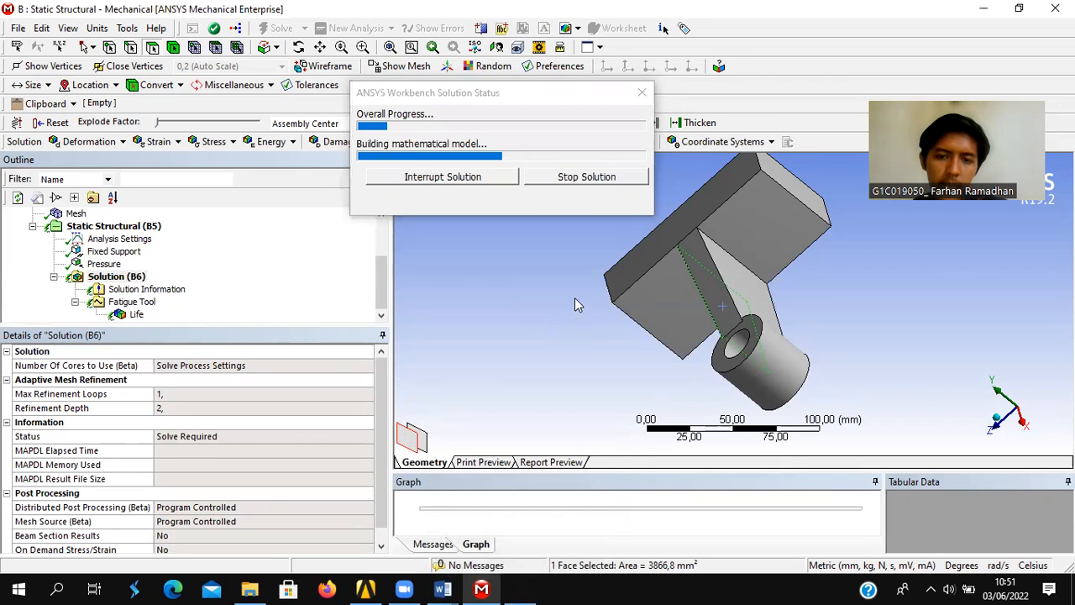
View the bracket from the side of its web and check the Fatigue Tool's Life result under Solution (B6).
{"action": "middle_click_drag", "start_coordinate": [574, 299], "coordinate": [469, 180]}
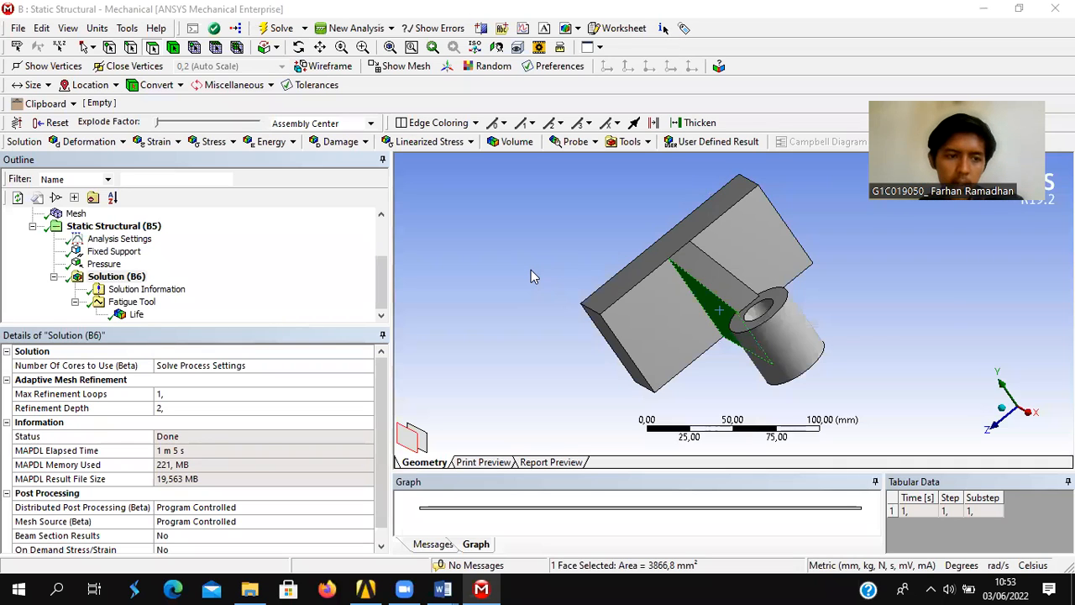
{"action": "middle_click_drag", "start_coordinate": [524, 272], "coordinate": [551, 276]}
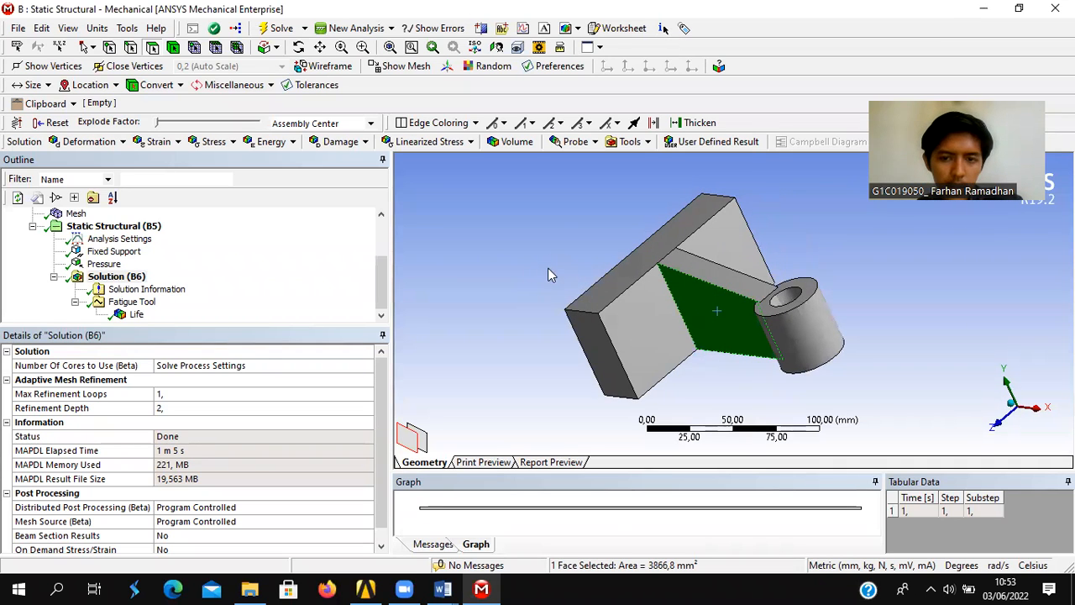
{"action": "left_click", "coordinate": [139, 315]}
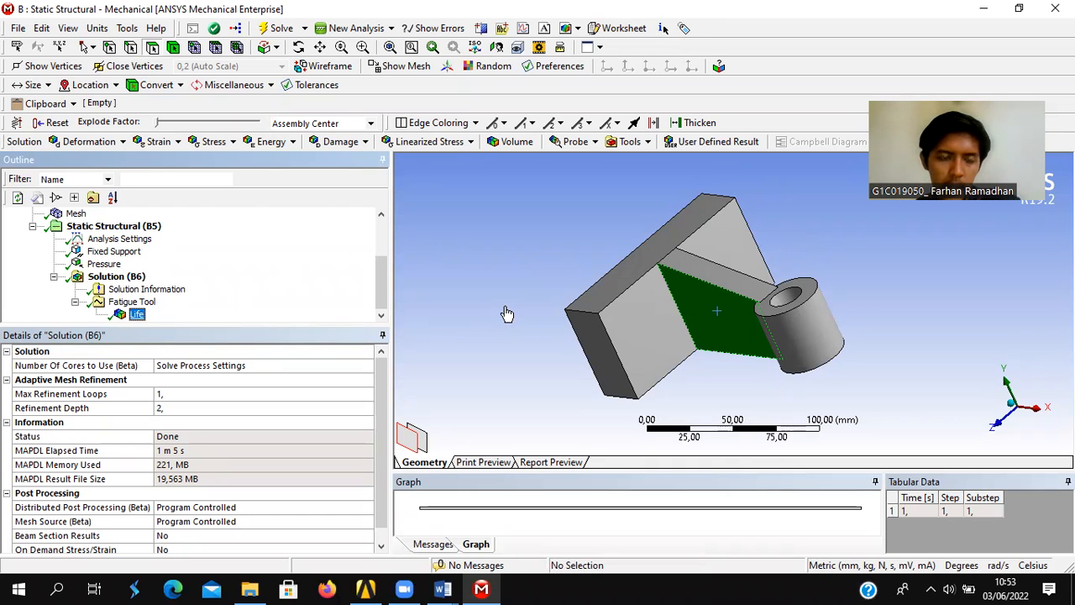
{"action": "left_click", "coordinate": [138, 278]}
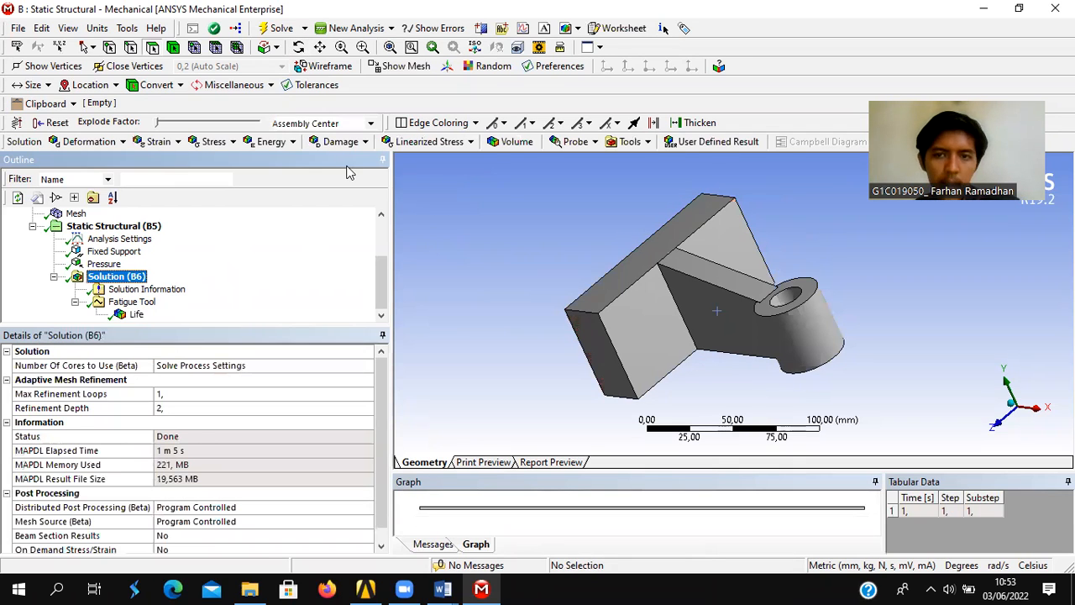